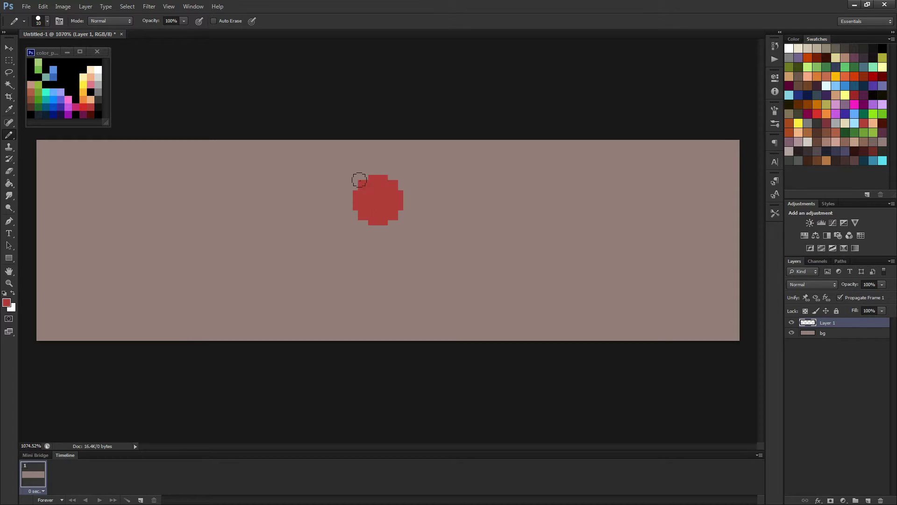
Reduce the pencil to 1 px and extend the red head's lower right curve to make the circle less regular.
{"action": "key", "text": "bracketleft"}
{"action": "key", "text": "bracketleft"}
{"action": "key", "text": "bracketleft"}
{"action": "key", "text": "bracketleft"}
{"action": "key", "text": "bracketleft"}
{"action": "key", "text": "bracketleft"}
{"action": "key", "text": "bracketleft"}
{"action": "key", "text": "bracketleft"}
{"action": "key", "text": "bracketleft"}
{"action": "scroll", "coordinate": [397, 241], "scroll_direction": "up", "scroll_amount": 3}
{"action": "left_click_drag", "start_coordinate": [379, 211], "coordinate": [403, 198]}
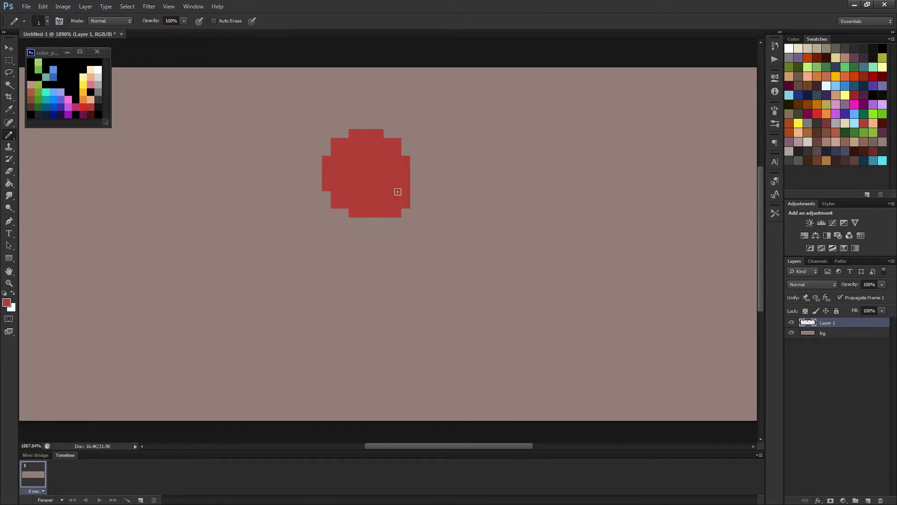
Draw a black eye one pixel wide and two pixels tall near the head's right edge, trimming its upper end with red.
{"action": "left_click", "coordinate": [101, 111], "text": "alt"}
{"action": "left_click_drag", "start_coordinate": [397, 178], "coordinate": [396, 185]}
{"action": "left_click", "coordinate": [397, 195]}
{"action": "left_click", "coordinate": [402, 171], "text": "alt"}
{"action": "left_click", "coordinate": [397, 177]}
Draw the neck, shoulders and torso in red below the head, with the start of an arm on the right side.
{"action": "mouse_move", "coordinate": [351, 222]}
{"action": "left_mouse_down"}
{"action": "mouse_move", "coordinate": [332, 221]}
{"action": "mouse_move", "coordinate": [388, 222]}
{"action": "left_mouse_up"}
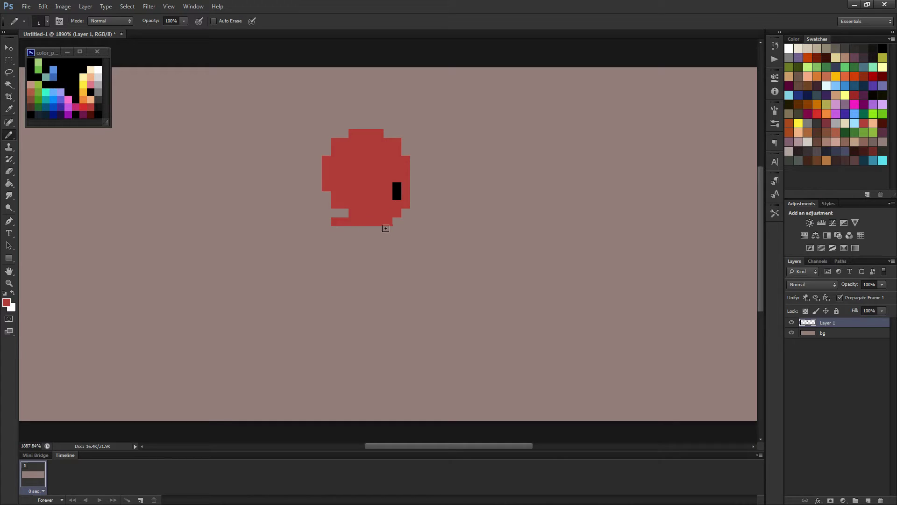
{"action": "left_click", "coordinate": [399, 215]}
{"action": "left_click_drag", "start_coordinate": [335, 222], "coordinate": [338, 253]}
{"action": "key", "text": "e"}
{"action": "left_click", "coordinate": [338, 247]}
{"action": "key", "text": "b"}
{"action": "mouse_move", "coordinate": [344, 248]}
{"action": "left_mouse_down"}
{"action": "mouse_move", "coordinate": [343, 230]}
{"action": "mouse_move", "coordinate": [345, 259]}
{"action": "mouse_move", "coordinate": [389, 267]}
{"action": "mouse_move", "coordinate": [395, 248]}
{"action": "mouse_move", "coordinate": [385, 224]}
{"action": "mouse_move", "coordinate": [341, 229]}
{"action": "mouse_move", "coordinate": [398, 232]}
{"action": "mouse_move", "coordinate": [380, 229]}
{"action": "mouse_move", "coordinate": [369, 250]}
{"action": "mouse_move", "coordinate": [351, 242]}
{"action": "mouse_move", "coordinate": [422, 233]}
{"action": "left_mouse_up"}
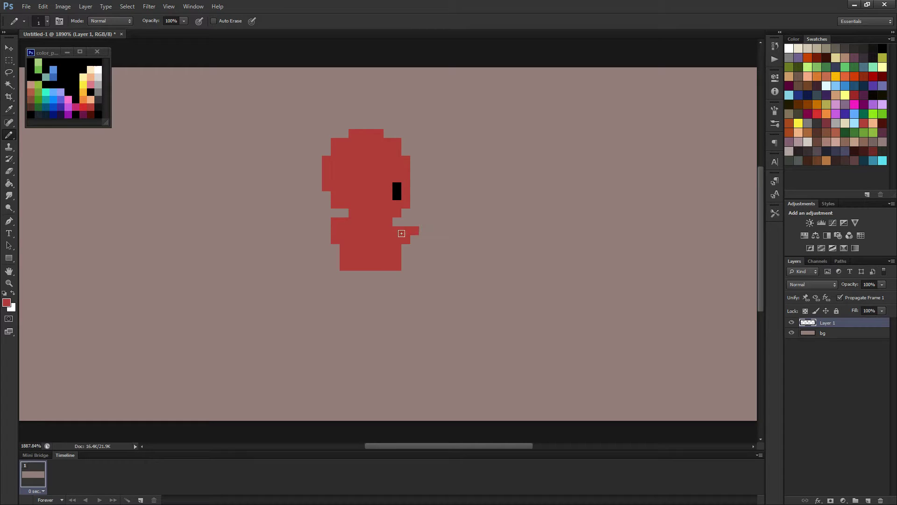
Extend the arm outward with a 2 px pencil and bend it upward in front of the face.
{"action": "right_click", "coordinate": [402, 233], "text": "alt"}
{"action": "left_click_drag", "start_coordinate": [441, 231], "coordinate": [446, 227]}
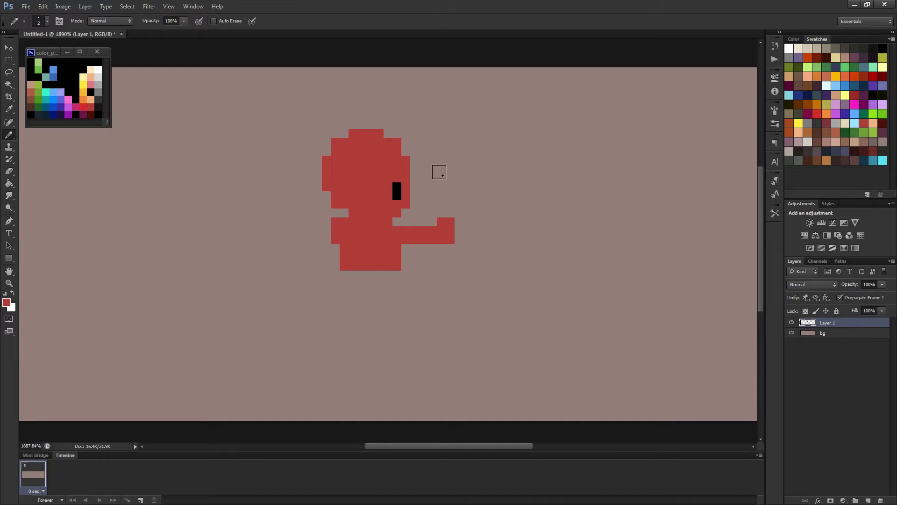
{"action": "left_click_drag", "start_coordinate": [440, 172], "coordinate": [446, 209]}
{"action": "left_click", "coordinate": [428, 173]}
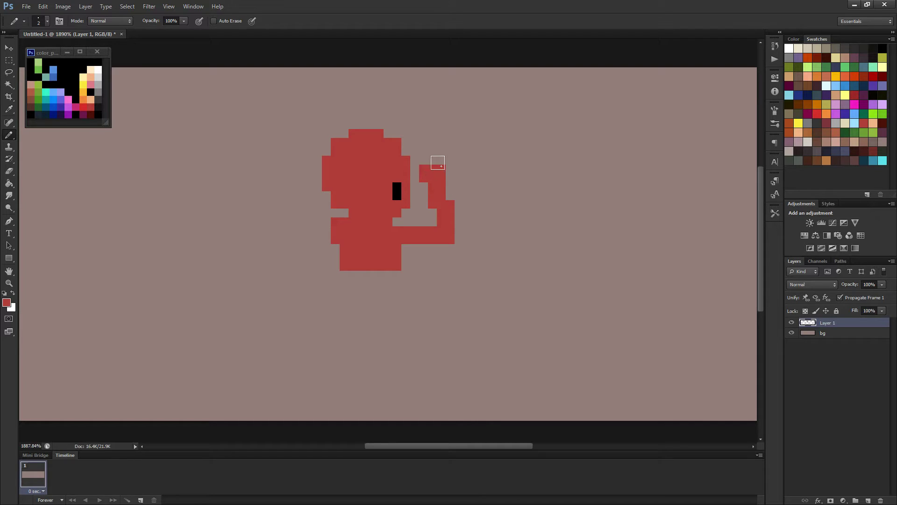
Build up the raised hand in red above the forearm and refine its fingertips with a 1 px pencil.
{"action": "left_click", "coordinate": [437, 165]}
{"action": "left_click", "coordinate": [425, 161]}
{"action": "left_click", "coordinate": [437, 156]}
{"action": "key", "text": "bracketleft"}
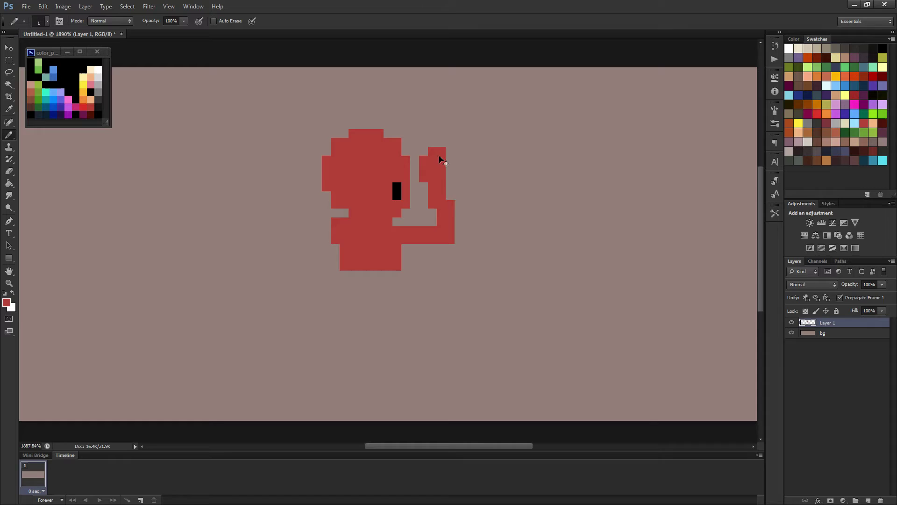
{"action": "key", "text": "ctrl+z"}
{"action": "left_click", "coordinate": [423, 151]}
{"action": "scroll", "coordinate": [461, 216], "scroll_direction": "down", "scroll_amount": 2}
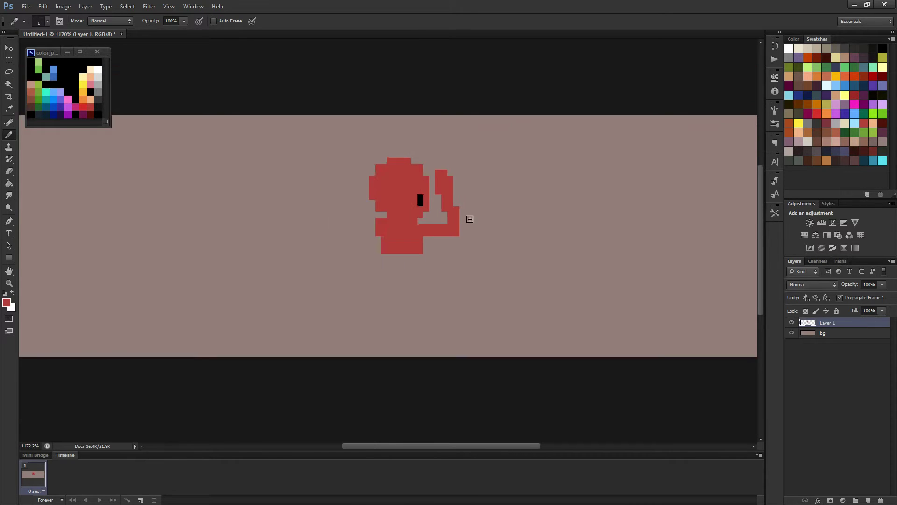
{"action": "scroll", "coordinate": [463, 230], "scroll_direction": "up", "scroll_amount": 2}
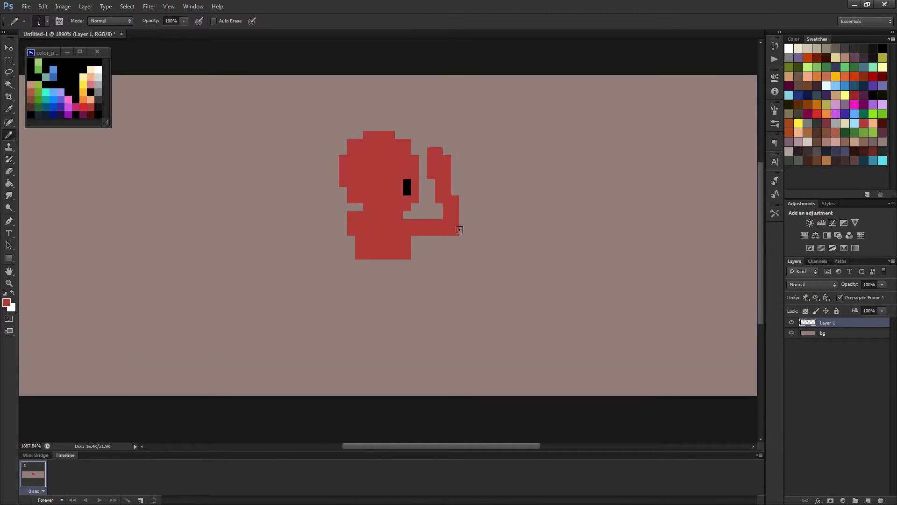
Select the raised hand and upper forearm and move them down one pixel to shorten the arm.
{"action": "key", "text": "m"}
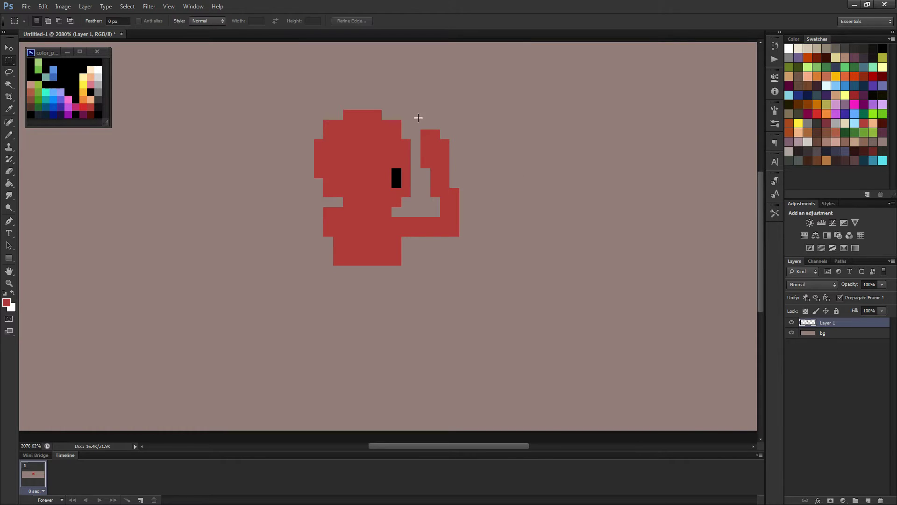
{"action": "left_click_drag", "start_coordinate": [412, 120], "coordinate": [458, 178]}
{"action": "key", "text": "v"}
{"action": "key", "text": "Down"}
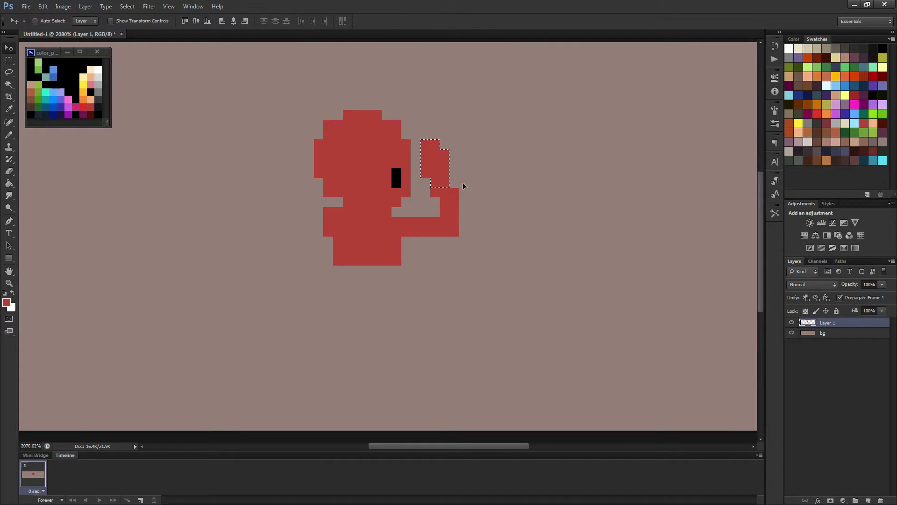
Move the whole raised forearm up one pixel, clear the selection and fill in the joint beneath the elbow.
{"action": "key", "text": "m"}
{"action": "left_click_drag", "start_coordinate": [486, 122], "coordinate": [427, 252]}
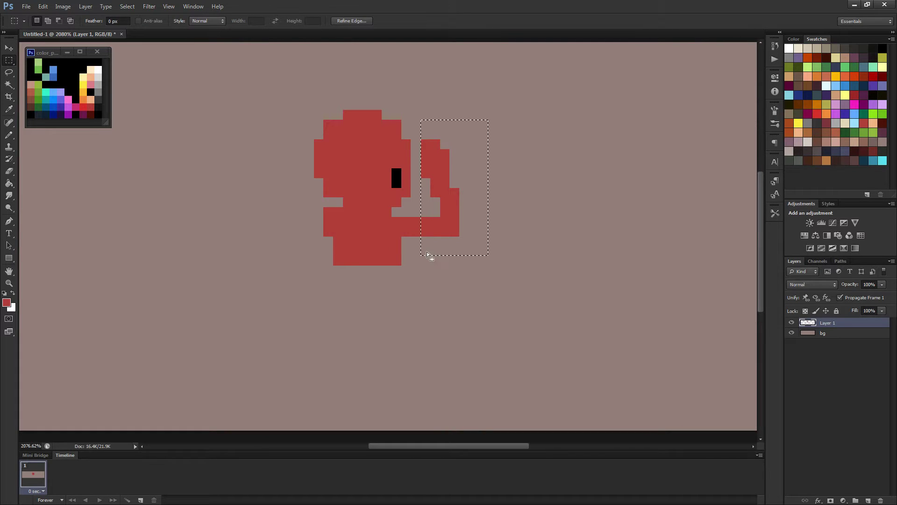
{"action": "key", "text": "v"}
{"action": "key", "text": "Up"}
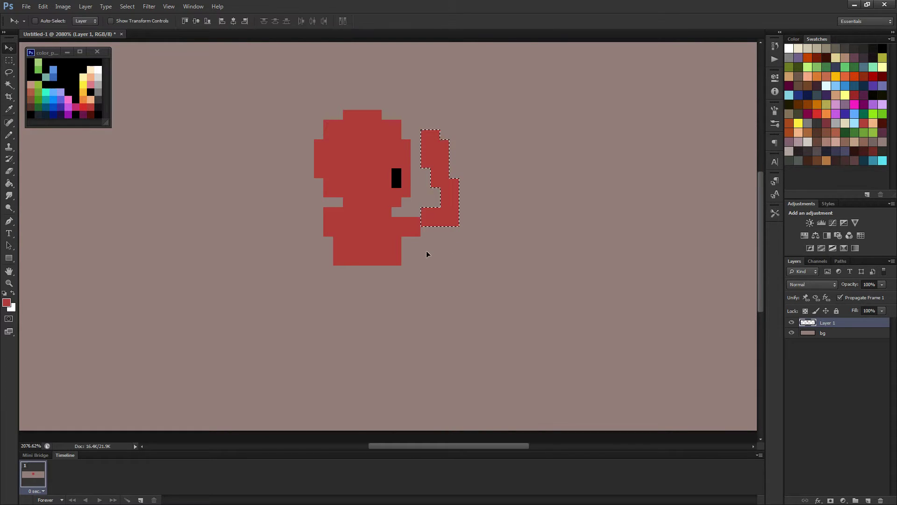
{"action": "key", "text": "ctrl+d"}
{"action": "key", "text": "b"}
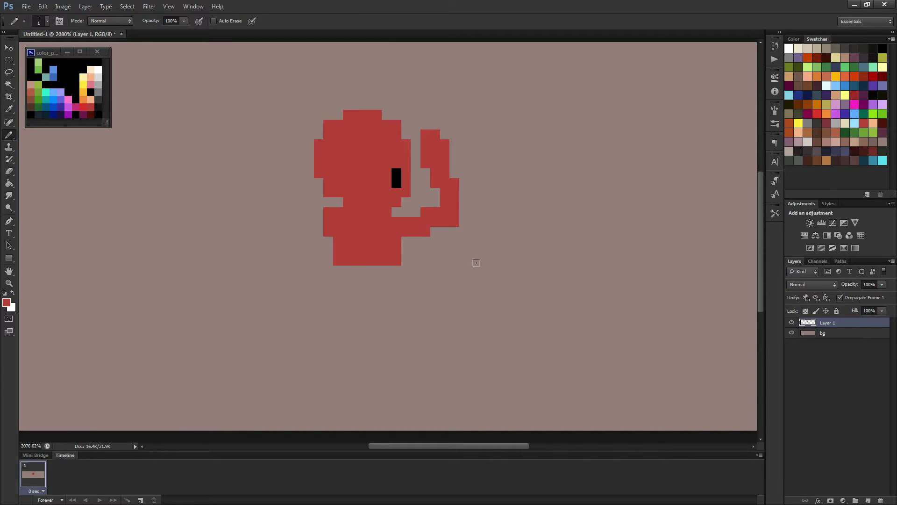
{"action": "scroll", "coordinate": [475, 273], "scroll_direction": "down", "scroll_amount": 5}
{"action": "scroll", "coordinate": [423, 268], "scroll_direction": "up", "scroll_amount": 5}
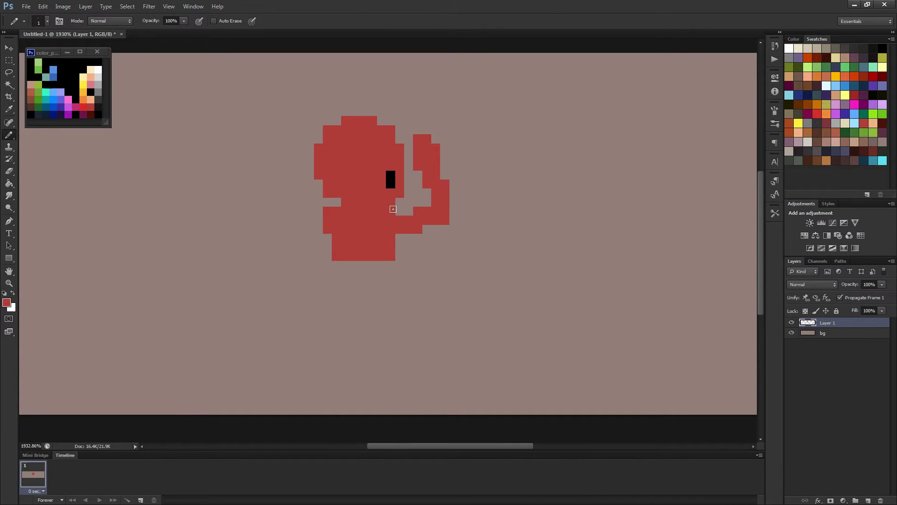
Lower the back shoulder by one pixel, adding red at its base and erasing its top row.
{"action": "key", "text": "ctrl+z"}
{"action": "left_click", "coordinate": [327, 237]}
{"action": "key", "text": "e"}
{"action": "left_click_drag", "start_coordinate": [337, 211], "coordinate": [327, 211]}
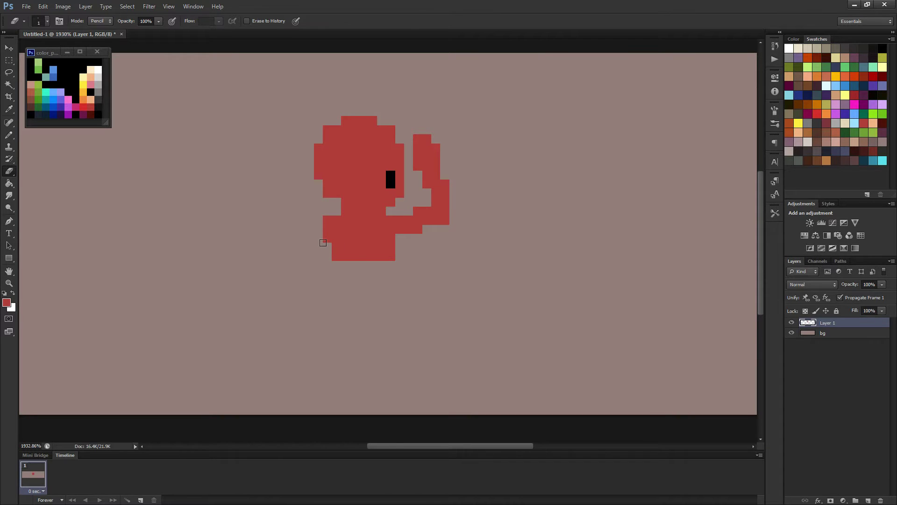
{"action": "key", "text": "b"}
{"action": "scroll", "coordinate": [323, 243], "scroll_direction": "down", "scroll_amount": 5}
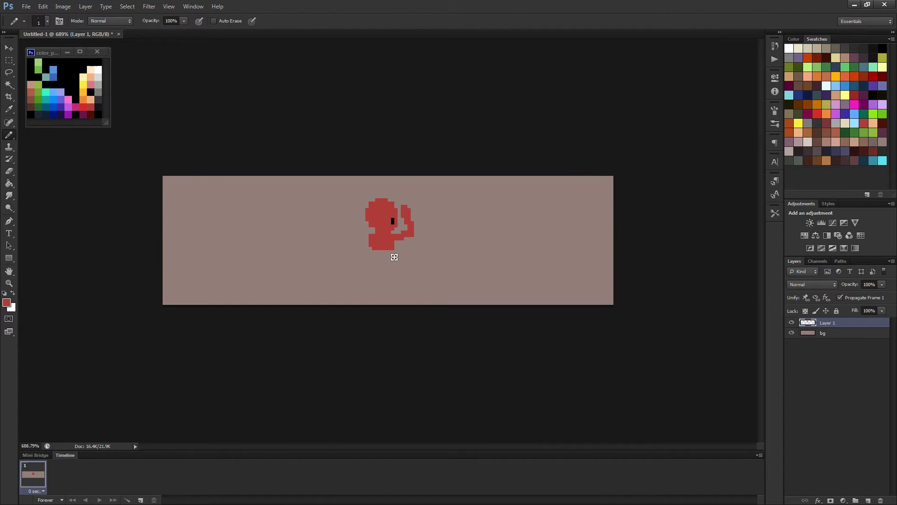
Draw a small, separate rounded red shape just in front of the lower torso, beneath the raised arm.
{"action": "scroll", "coordinate": [394, 257], "scroll_direction": "up", "scroll_amount": 3}
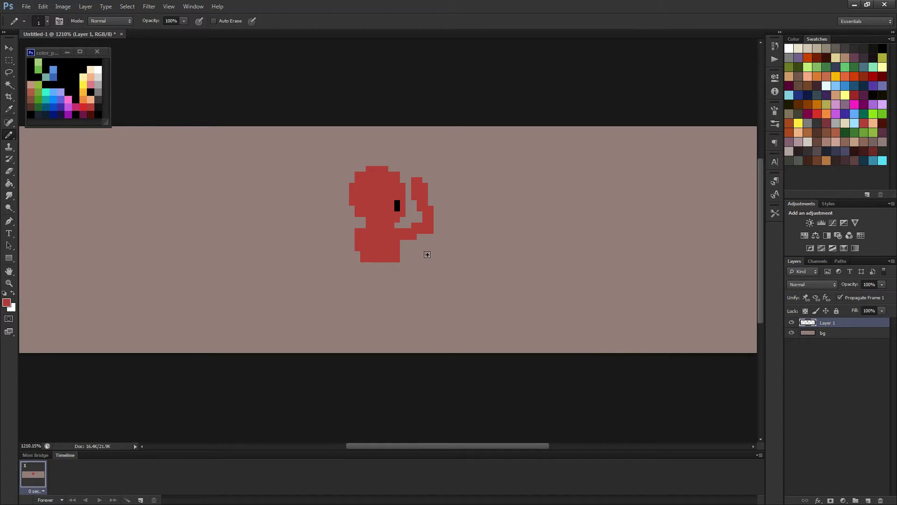
{"action": "left_click_drag", "start_coordinate": [414, 253], "coordinate": [422, 253]}
{"action": "left_click", "coordinate": [416, 254]}
{"action": "left_click_drag", "start_coordinate": [436, 253], "coordinate": [428, 252]}
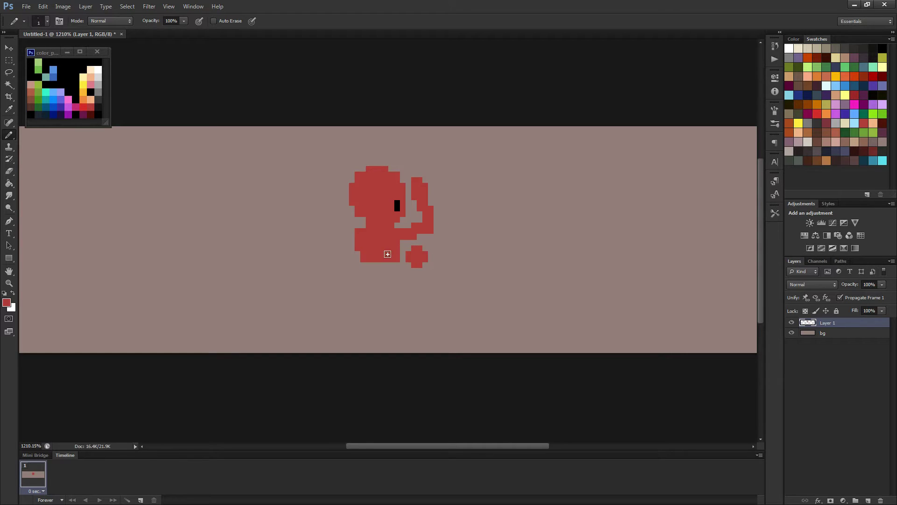
{"action": "scroll", "coordinate": [388, 250], "scroll_direction": "up", "scroll_amount": 2}
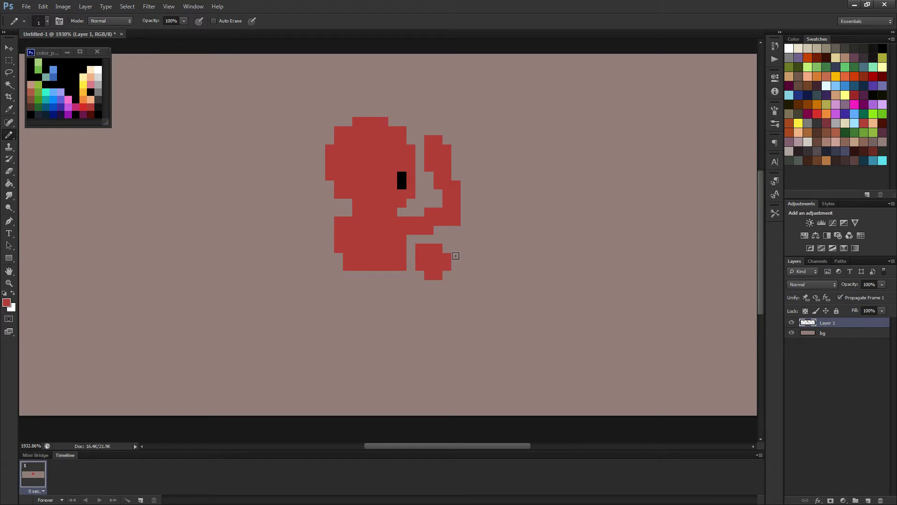
Square off the small red shape's upper corners and join it to the lower torso with red pixels.
{"action": "key", "text": "ctrl+z"}
{"action": "left_click", "coordinate": [447, 248]}
{"action": "left_click", "coordinate": [419, 248]}
{"action": "left_click", "coordinate": [411, 248]}
{"action": "key", "text": "e"}
{"action": "left_click", "coordinate": [411, 247]}
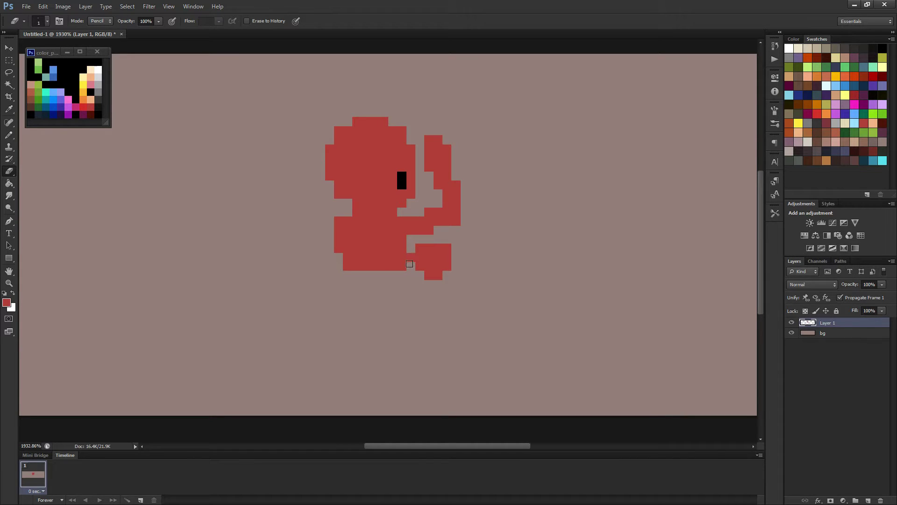
{"action": "key", "text": "b"}
{"action": "left_click", "coordinate": [410, 264]}
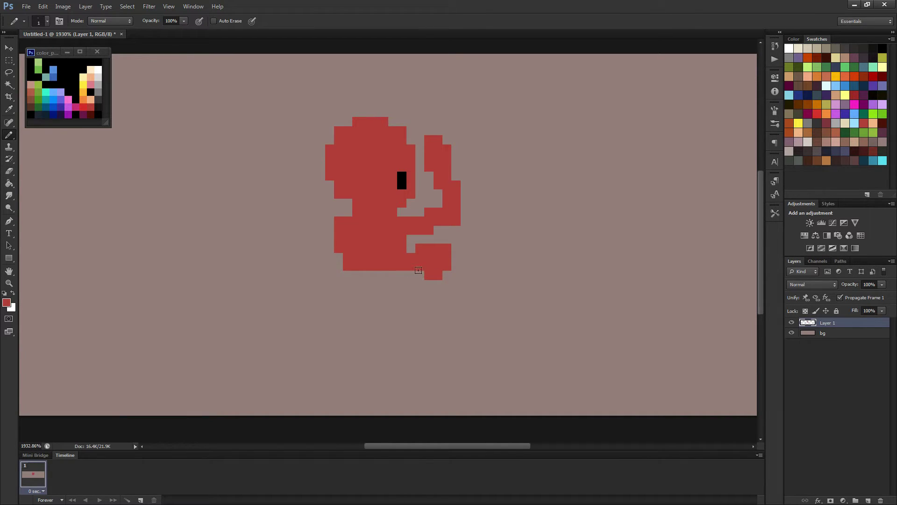
{"action": "left_click", "coordinate": [420, 274]}
Draw a blue bracket-shaped band down the middle of the small lower limb, with short ends at top and bottom.
{"action": "mouse_move", "coordinate": [422, 244]}
{"action": "left_mouse_down"}
{"action": "mouse_move", "coordinate": [426, 273]}
{"action": "mouse_move", "coordinate": [438, 276]}
{"action": "left_mouse_up"}
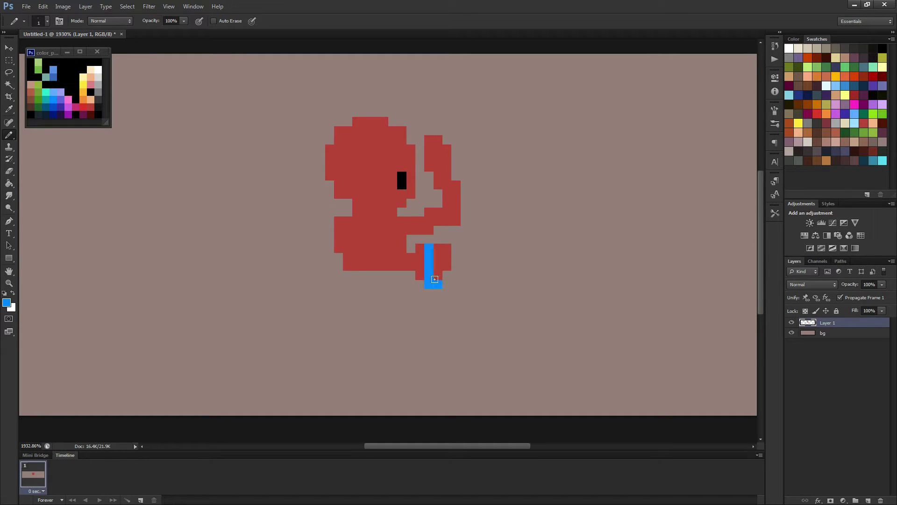
{"action": "left_click_drag", "start_coordinate": [431, 237], "coordinate": [438, 239]}
{"action": "left_click", "coordinate": [421, 248], "text": "alt"}
{"action": "left_click", "coordinate": [429, 238]}
{"action": "key", "text": "ctrl+z"}
{"action": "scroll", "coordinate": [448, 260], "scroll_direction": "down", "scroll_amount": 3}
{"action": "scroll", "coordinate": [451, 261], "scroll_direction": "up", "scroll_amount": 2}
Trim the lower end of the blue-banded limb by one pixel and touch up its edge.
{"action": "key", "text": "e"}
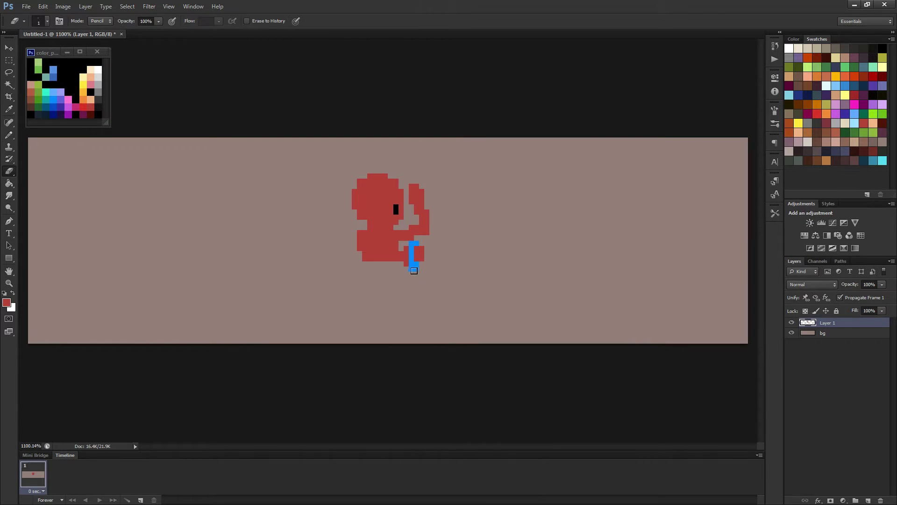
{"action": "left_click", "coordinate": [414, 269]}
{"action": "key", "text": "b"}
{"action": "scroll", "coordinate": [421, 265], "scroll_direction": "up", "scroll_amount": 3, "text": "alt"}
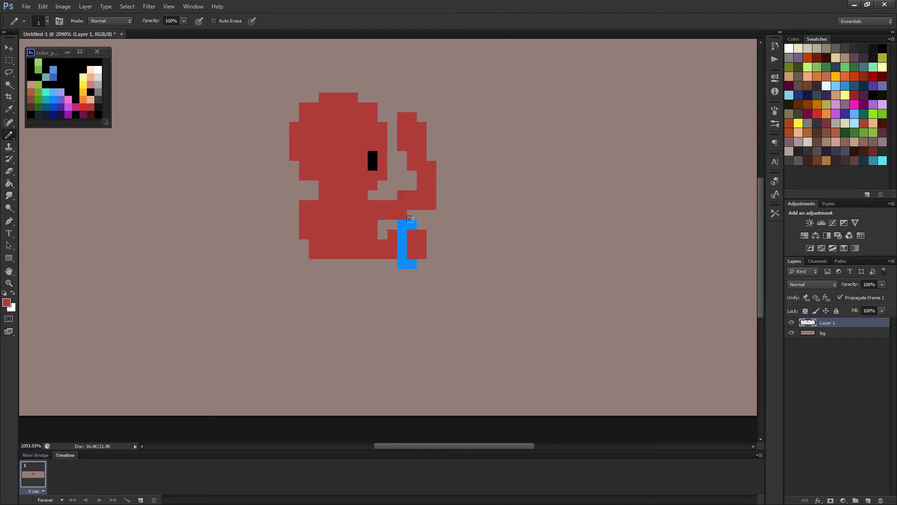
{"action": "left_click", "coordinate": [420, 224]}
{"action": "scroll", "coordinate": [437, 247], "scroll_direction": "down", "scroll_amount": 3, "text": "alt"}
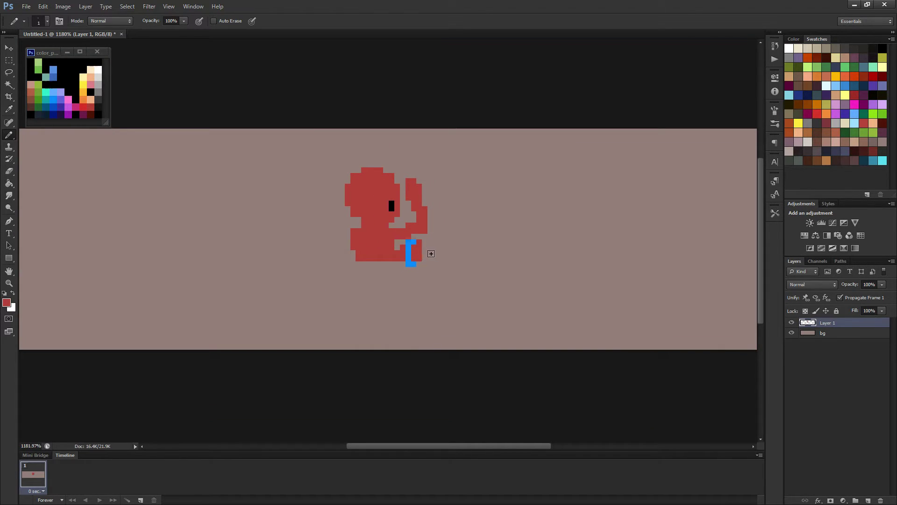
Select the blue-banded lower limb, move it down one pixel and clear the selection.
{"action": "key", "text": "m"}
{"action": "left_click_drag", "start_coordinate": [444, 239], "coordinate": [395, 283]}
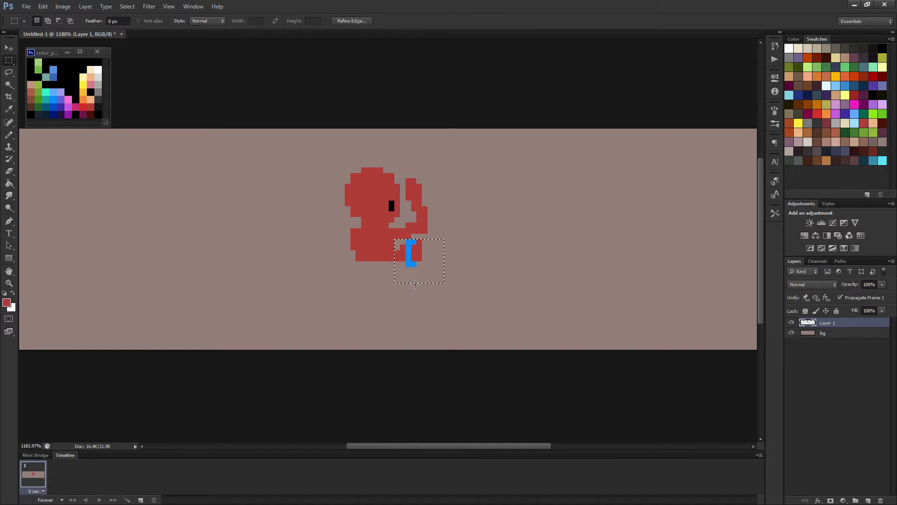
{"action": "key", "text": "v"}
{"action": "key", "text": "Down"}
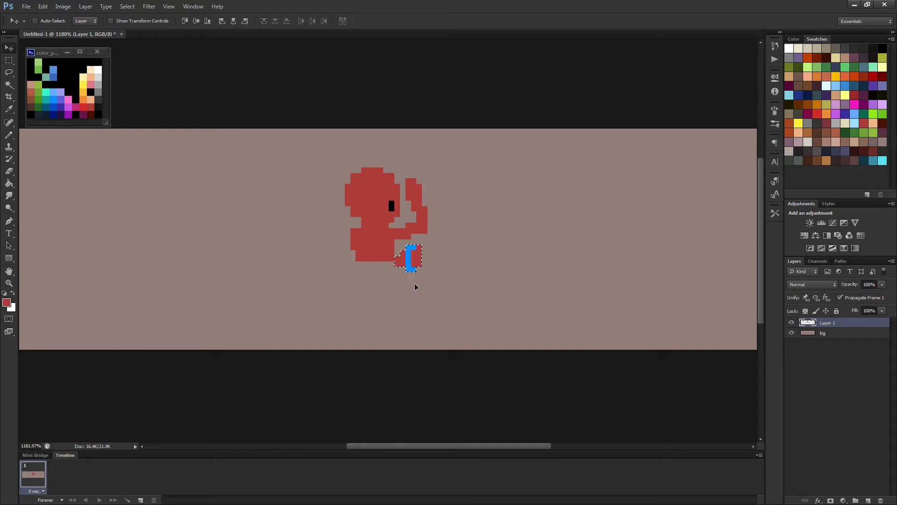
{"action": "key", "text": "ctrl+d"}
{"action": "key", "text": "b"}
{"action": "scroll", "coordinate": [416, 286], "scroll_direction": "down", "scroll_amount": 3}
{"action": "scroll", "coordinate": [383, 264], "scroll_direction": "up", "scroll_amount": 4}
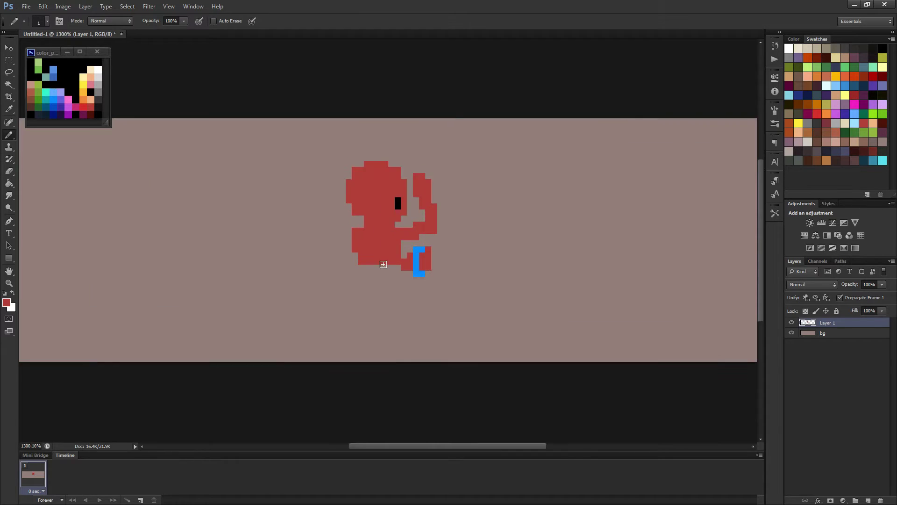
Extend the torso downward by two rows in red and erase its lower back corner to taper it.
{"action": "scroll", "coordinate": [384, 264], "scroll_direction": "up", "scroll_amount": 2}
{"action": "left_click_drag", "start_coordinate": [400, 270], "coordinate": [348, 268]}
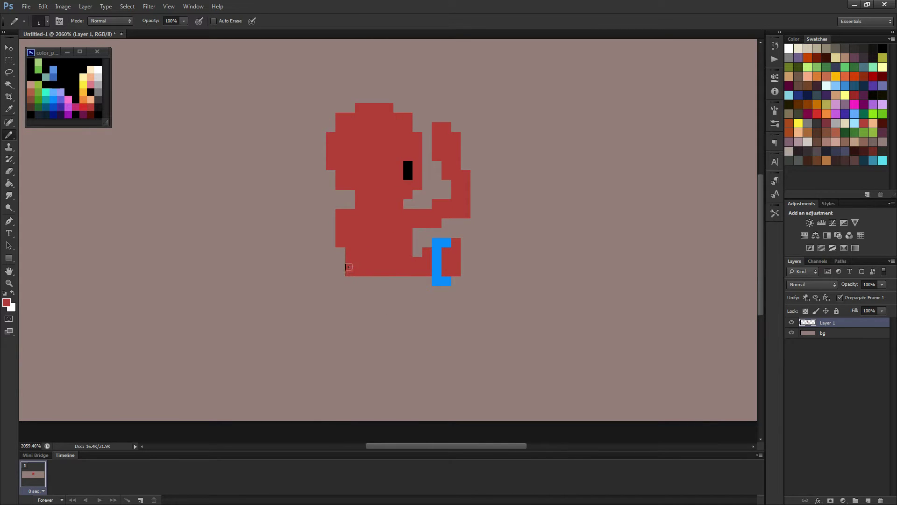
{"action": "mouse_move", "coordinate": [409, 280]}
{"action": "left_mouse_down"}
{"action": "mouse_move", "coordinate": [357, 278]}
{"action": "mouse_move", "coordinate": [368, 289]}
{"action": "mouse_move", "coordinate": [398, 286]}
{"action": "mouse_move", "coordinate": [343, 265]}
{"action": "mouse_move", "coordinate": [358, 298]}
{"action": "mouse_move", "coordinate": [396, 285]}
{"action": "left_mouse_up"}
{"action": "key", "text": "e"}
{"action": "left_click", "coordinate": [350, 271]}
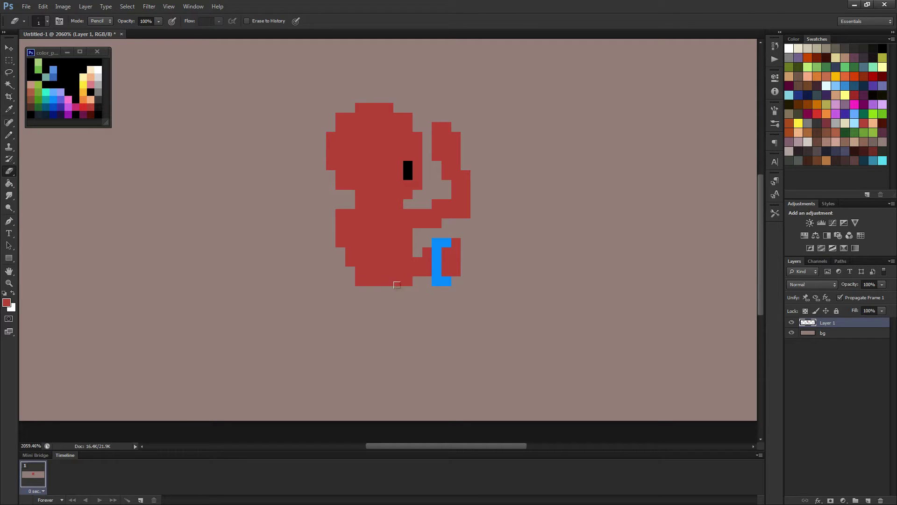
{"action": "scroll", "coordinate": [394, 286], "scroll_direction": "down", "scroll_amount": 6}
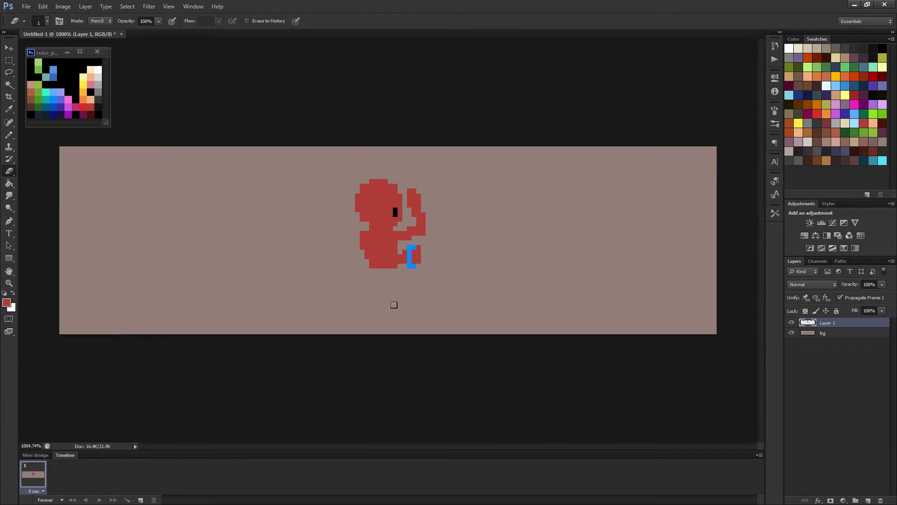
{"action": "scroll", "coordinate": [391, 294], "scroll_direction": "up", "scroll_amount": 4}
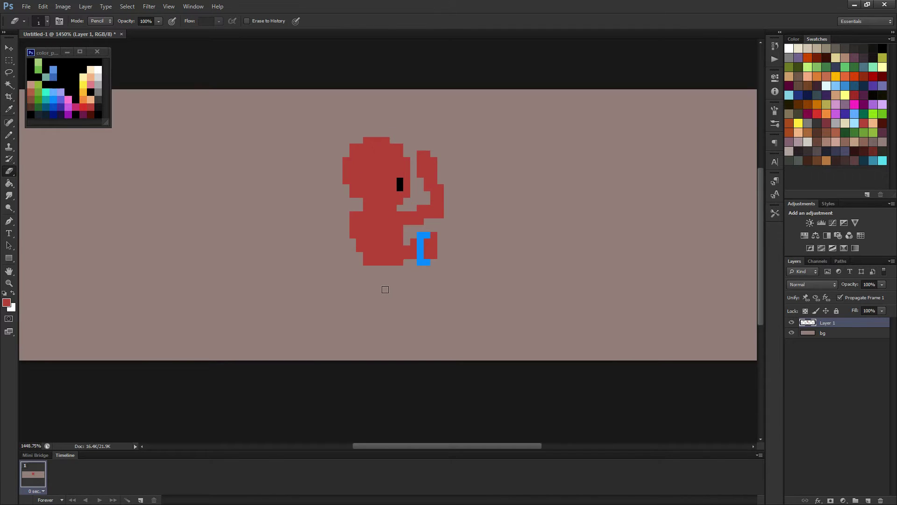
Outline a tank top in light lavender with a back strap, a neckline row and a front shoulder pixel, correcting with red.
{"action": "key", "text": "b"}
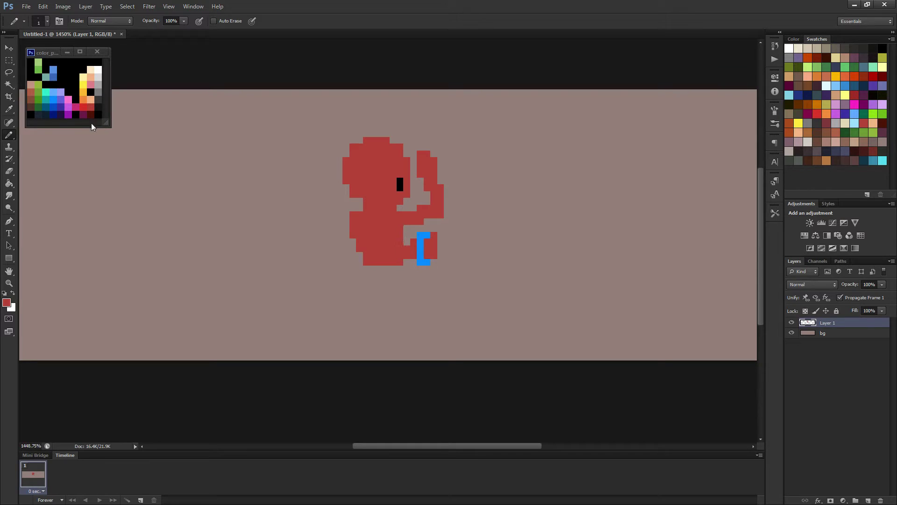
{"action": "left_click", "coordinate": [66, 95], "text": "alt"}
{"action": "mouse_move", "coordinate": [360, 215]}
{"action": "left_mouse_down"}
{"action": "mouse_move", "coordinate": [367, 226]}
{"action": "mouse_move", "coordinate": [394, 225]}
{"action": "left_mouse_up"}
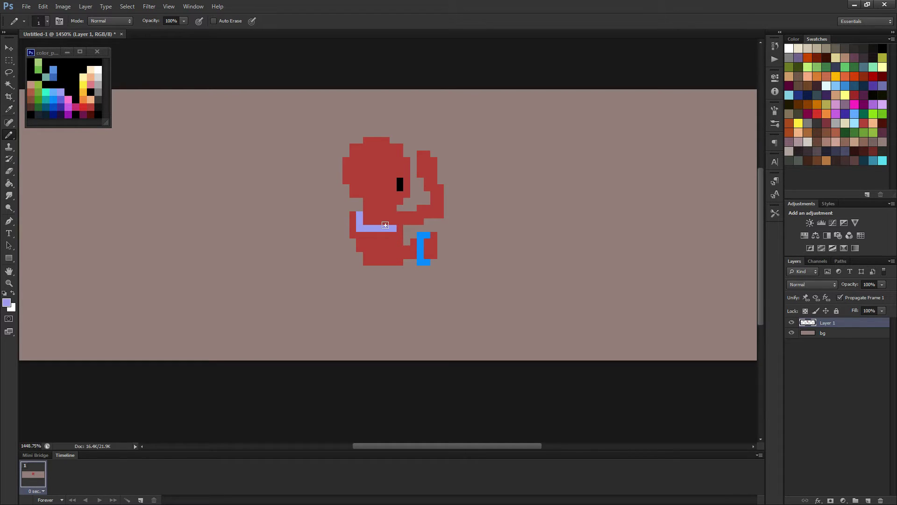
{"action": "left_click", "coordinate": [400, 215]}
{"action": "left_click", "coordinate": [385, 214], "text": "alt"}
{"action": "left_click", "coordinate": [386, 221]}
Fill the torso below the neckline with the same light lavender, leaving the arms and limb red.
{"action": "left_click", "coordinate": [394, 227], "text": "alt"}
{"action": "mouse_move", "coordinate": [365, 234]}
{"action": "left_mouse_down"}
{"action": "mouse_move", "coordinate": [360, 251]}
{"action": "mouse_move", "coordinate": [400, 247]}
{"action": "mouse_move", "coordinate": [401, 260]}
{"action": "mouse_move", "coordinate": [365, 256]}
{"action": "mouse_move", "coordinate": [390, 236]}
{"action": "mouse_move", "coordinate": [376, 239]}
{"action": "mouse_move", "coordinate": [376, 258]}
{"action": "mouse_move", "coordinate": [378, 247]}
{"action": "left_mouse_up"}
{"action": "scroll", "coordinate": [383, 223], "scroll_direction": "down", "scroll_amount": 2}
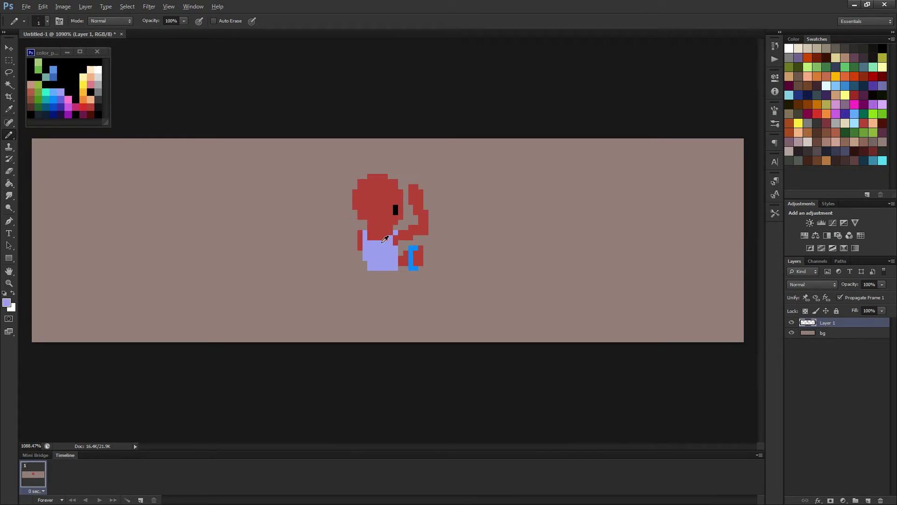
Round the tank top's neckline with lavender corner pixels and widen the front strap, keeping the centre of the neck red.
{"action": "left_click", "coordinate": [382, 230], "text": "alt"}
{"action": "scroll", "coordinate": [379, 239], "scroll_direction": "up", "scroll_amount": 2}
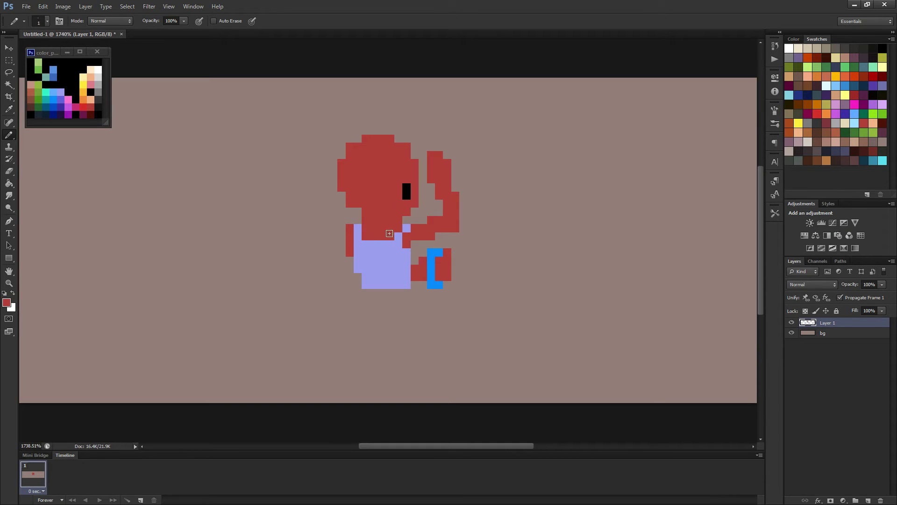
{"action": "left_click", "coordinate": [366, 236]}
{"action": "left_click", "coordinate": [390, 236]}
{"action": "left_click", "coordinate": [397, 230]}
{"action": "scroll", "coordinate": [397, 255], "scroll_direction": "down", "scroll_amount": 2}
{"action": "scroll", "coordinate": [398, 252], "scroll_direction": "up", "scroll_amount": 2}
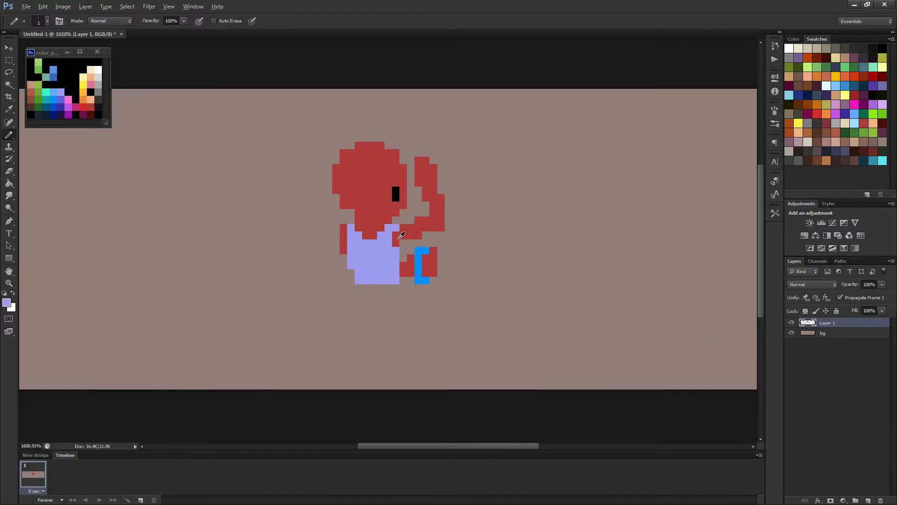
{"action": "scroll", "coordinate": [398, 248], "scroll_direction": "down", "scroll_amount": 2}
{"action": "scroll", "coordinate": [398, 239], "scroll_direction": "up", "scroll_amount": 1}
{"action": "left_click", "coordinate": [399, 240], "text": "alt"}
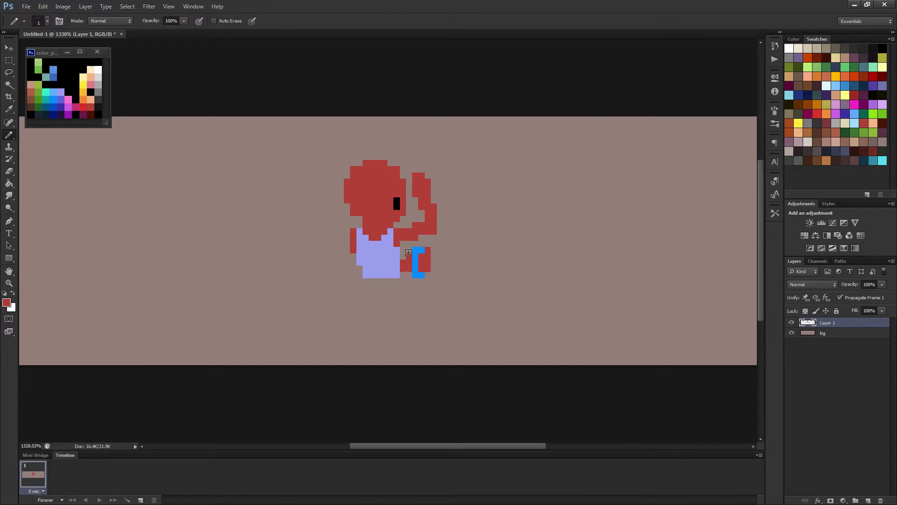
{"action": "scroll", "coordinate": [398, 239], "scroll_direction": "down", "scroll_amount": 2}
{"action": "scroll", "coordinate": [409, 262], "scroll_direction": "down", "scroll_amount": 1}
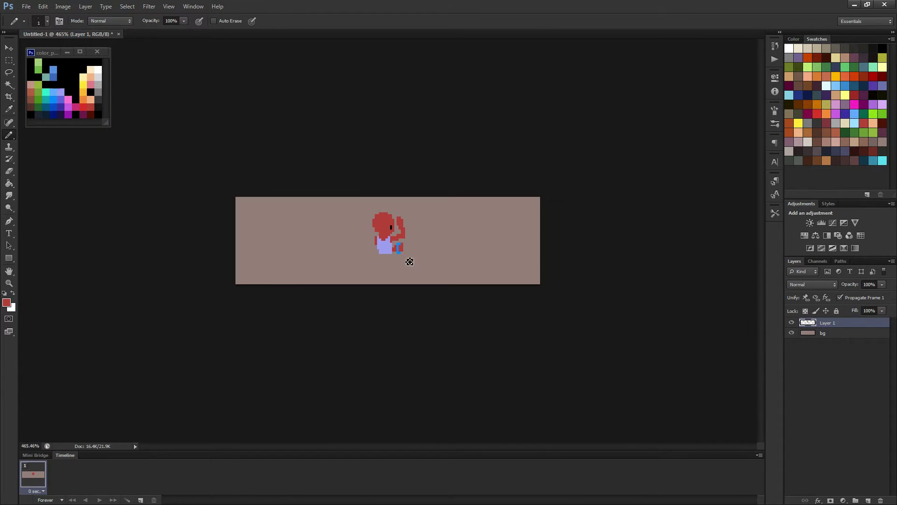
Draw a one-pixel black waist row under the tank top and a straight black front leg beneath it with a 4 px pencil.
{"action": "scroll", "coordinate": [410, 263], "scroll_direction": "up", "scroll_amount": 3}
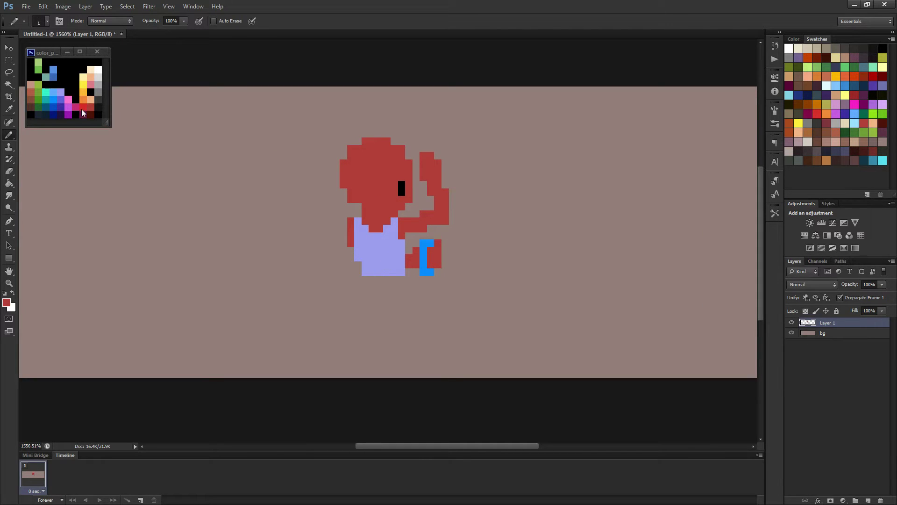
{"action": "left_click", "coordinate": [102, 110], "text": "alt"}
{"action": "left_click_drag", "start_coordinate": [364, 279], "coordinate": [401, 280]}
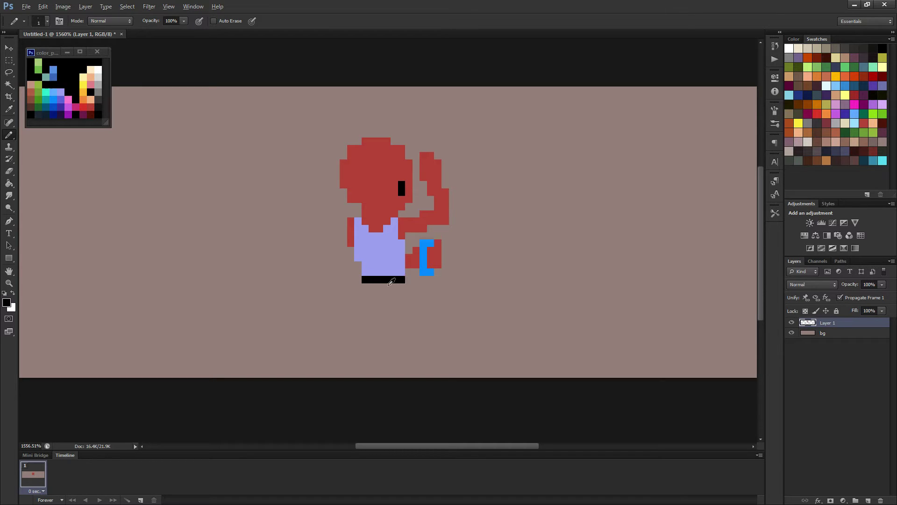
{"action": "right_click", "coordinate": [389, 284], "text": "alt"}
{"action": "scroll", "coordinate": [388, 283], "scroll_direction": "down", "scroll_amount": 2}
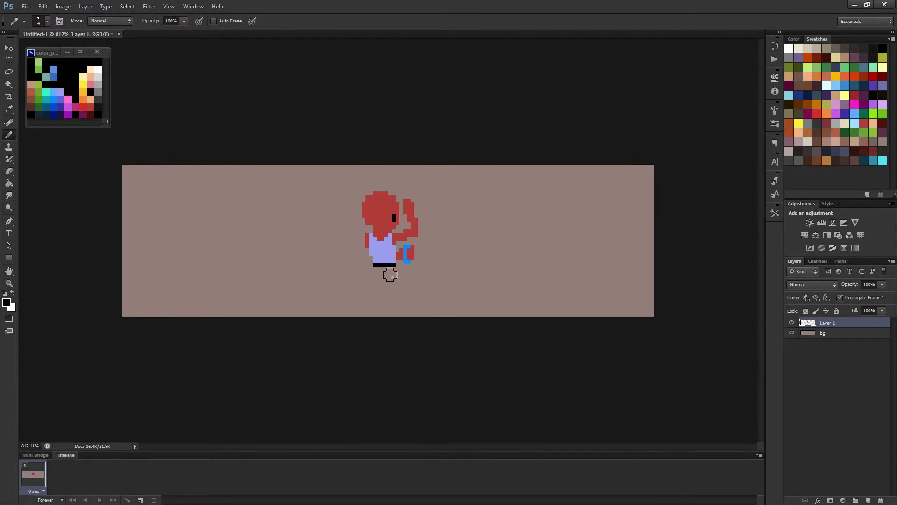
{"action": "left_click", "coordinate": [392, 274]}
{"action": "left_click_drag", "start_coordinate": [392, 285], "coordinate": [394, 306]}
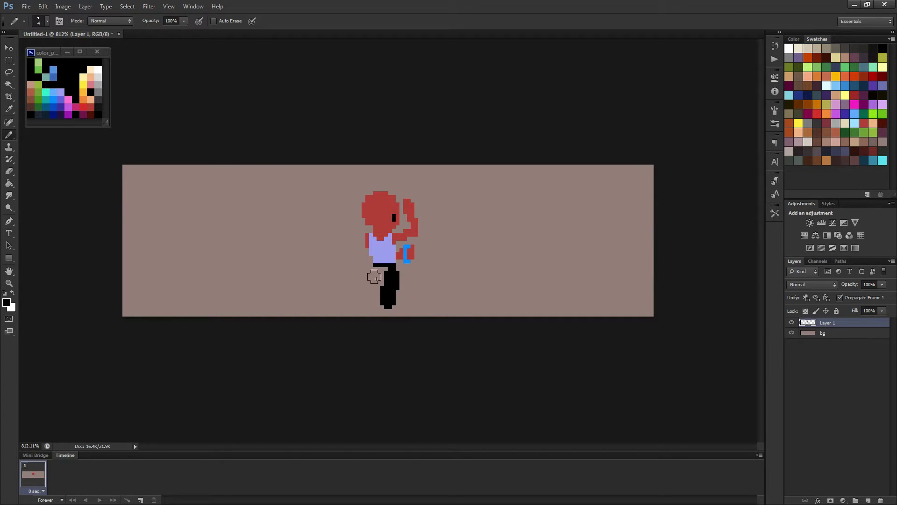
Fill in the back of the hips in black and paint the back leg slanting backward.
{"action": "left_click_drag", "start_coordinate": [371, 278], "coordinate": [381, 266]}
{"action": "left_click_drag", "start_coordinate": [364, 299], "coordinate": [374, 280]}
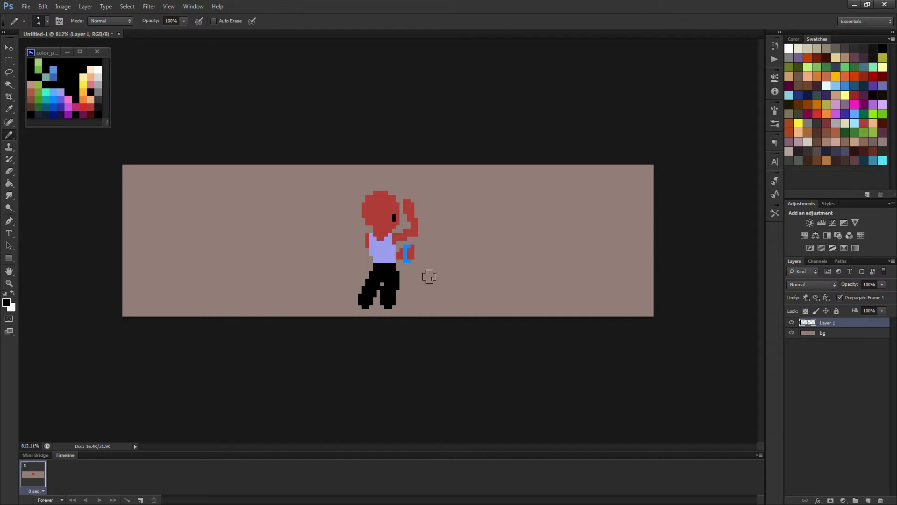
{"action": "key", "text": "ctrl+minus"}
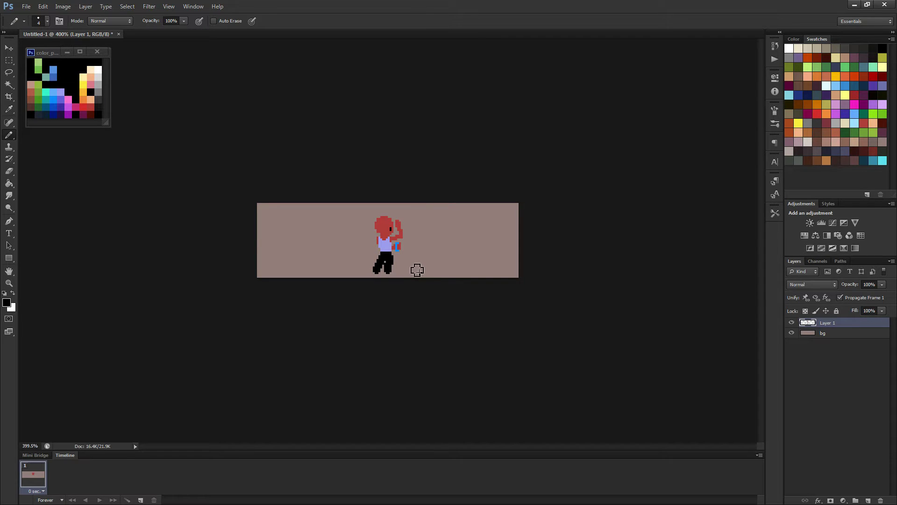
Try shifting the selected black legs one pixel forward relative to the torso.
{"action": "key", "text": "m"}
{"action": "key", "text": "ctrl+0"}
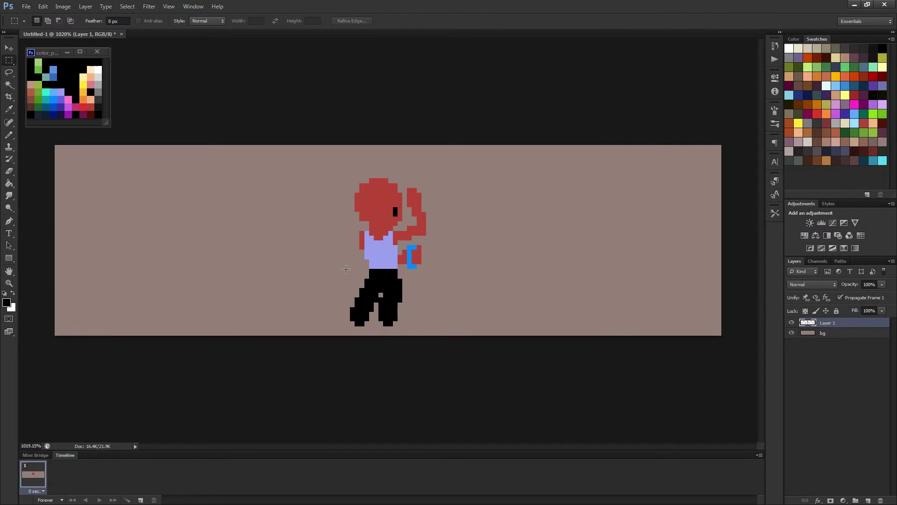
{"action": "mouse_move", "coordinate": [346, 269]}
{"action": "left_mouse_down"}
{"action": "mouse_move", "coordinate": [412, 331]}
{"action": "mouse_move", "coordinate": [376, 273]}
{"action": "mouse_move", "coordinate": [397, 287]}
{"action": "left_mouse_up"}
{"action": "key", "text": "ctrl+minus"}
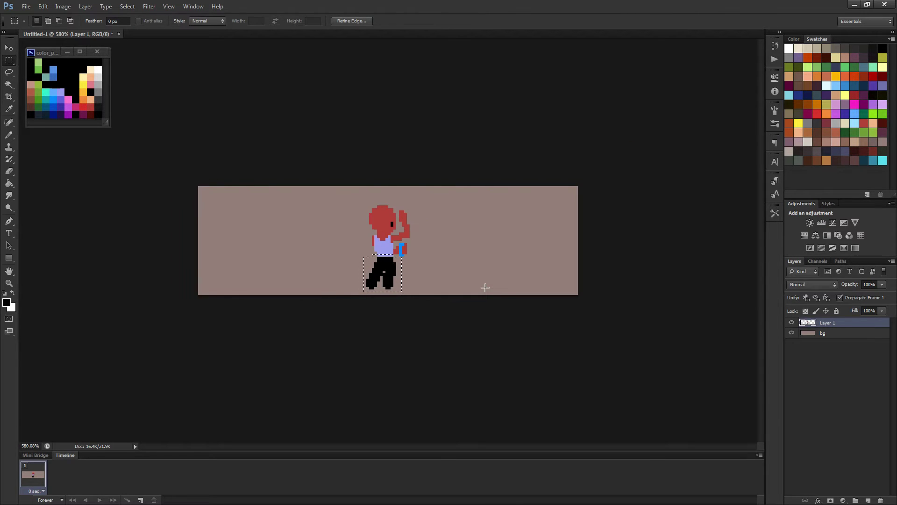
{"action": "key", "text": "v"}
{"action": "key", "text": "Right"}
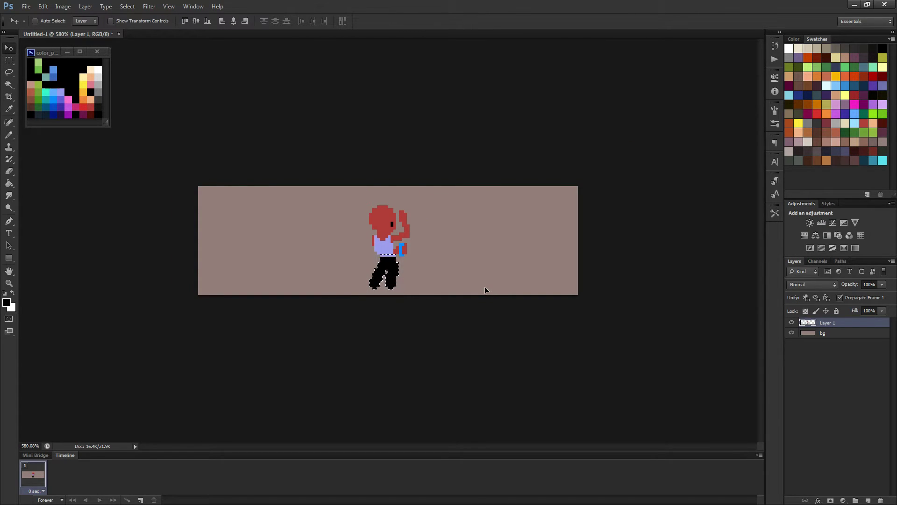
Extend the selection to the lower torso rows and try shifting it with the legs one pixel forward and back.
{"action": "key", "text": "m"}
{"action": "key", "text": "ctrl+plus"}
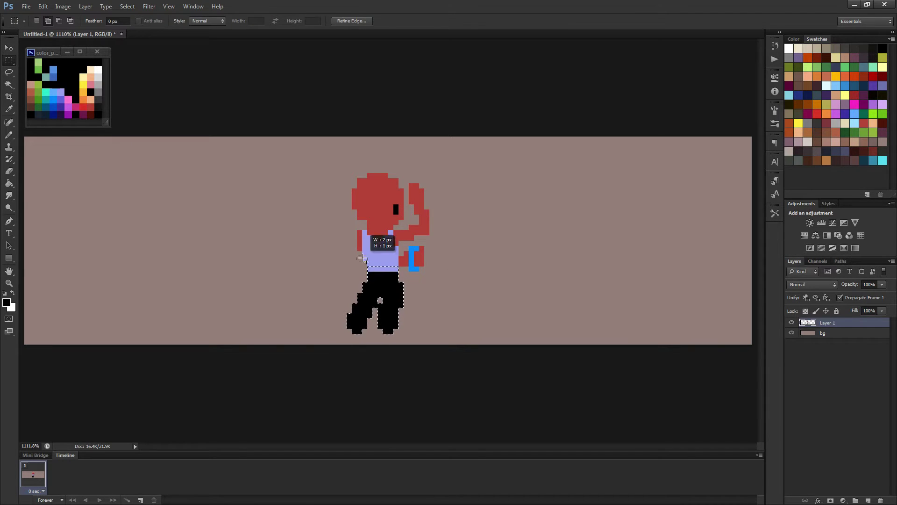
{"action": "scroll", "coordinate": [464, 290], "scroll_direction": "down", "scroll_amount": 2}
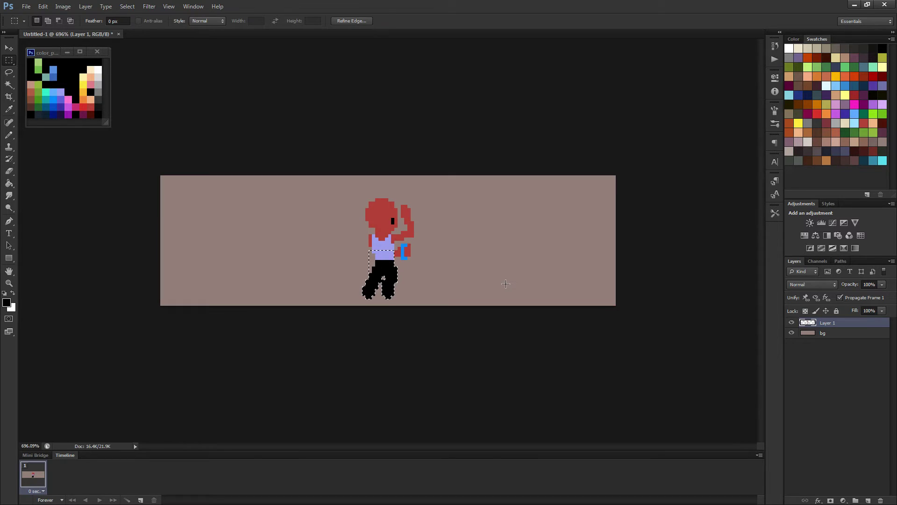
{"action": "key", "text": "v"}
{"action": "key", "text": "Right"}
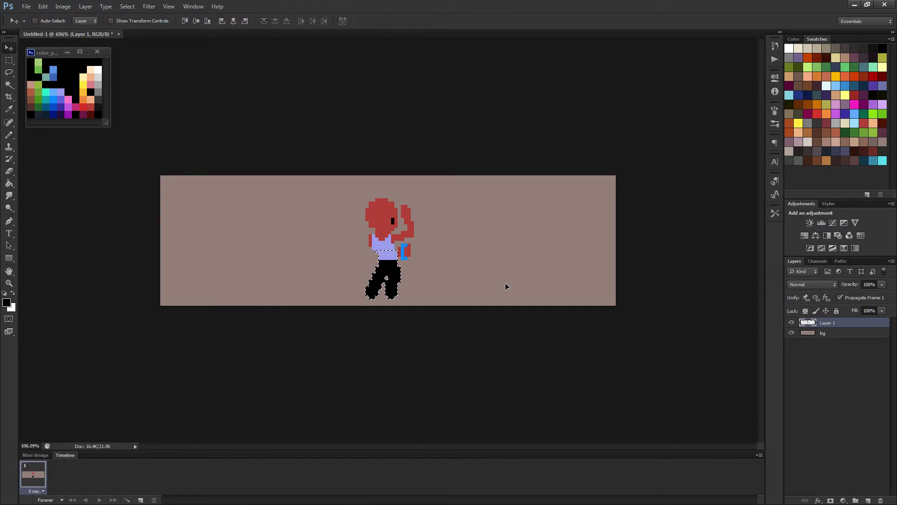
{"action": "key", "text": "Left"}
Extend the selection higher up the torso and compare it with the legs shifted one pixel forward and back.
{"action": "key", "text": "m"}
{"action": "scroll", "coordinate": [381, 247], "scroll_direction": "up", "scroll_amount": 5}
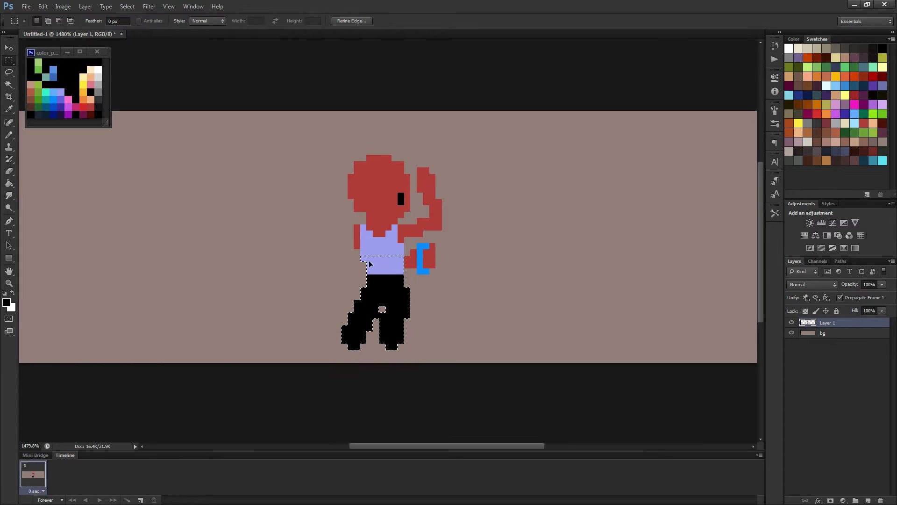
{"action": "left_click_drag", "start_coordinate": [360, 241], "coordinate": [405, 285]}
{"action": "scroll", "coordinate": [374, 252], "scroll_direction": "down", "scroll_amount": 3}
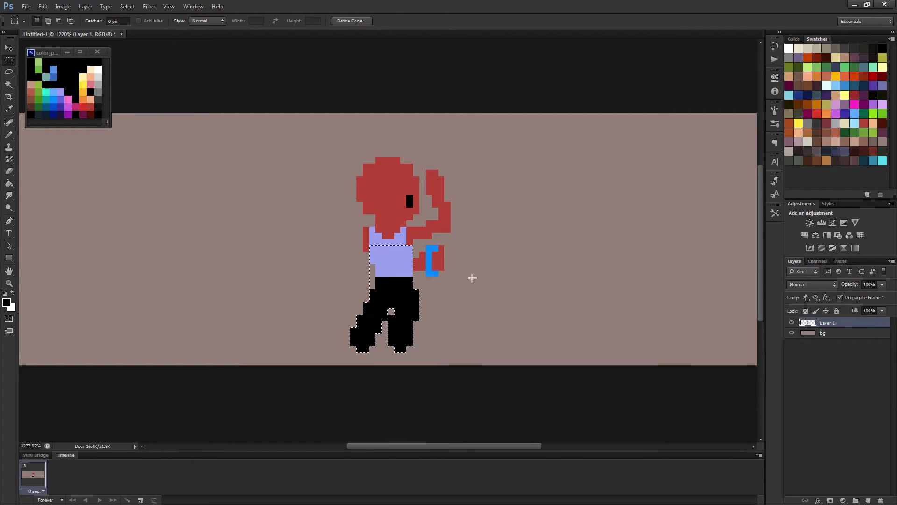
{"action": "key", "text": "v"}
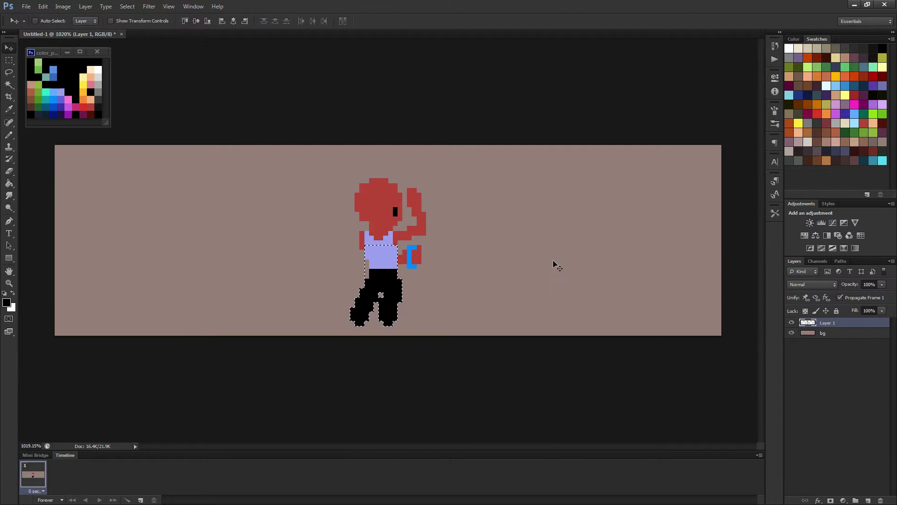
{"action": "key", "text": "Right"}
{"action": "scroll", "coordinate": [554, 261], "scroll_direction": "down", "scroll_amount": 3}
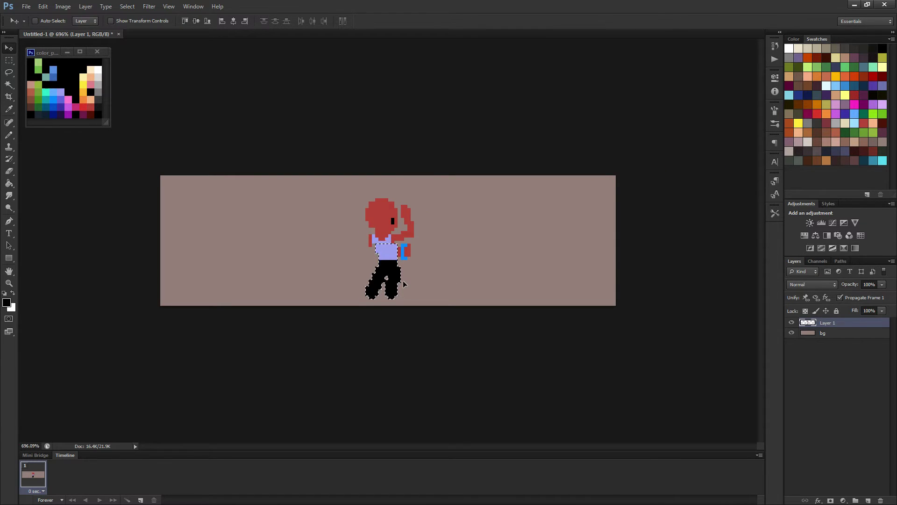
{"action": "key", "text": "Left"}
{"action": "key", "text": "Right"}
{"action": "key", "text": "Left"}
{"action": "key", "text": "Right"}
Try to remove the top torso row from the selection, undo that and clear the selection.
{"action": "key", "text": "m"}
{"action": "scroll", "coordinate": [384, 242], "scroll_direction": "up", "scroll_amount": 5}
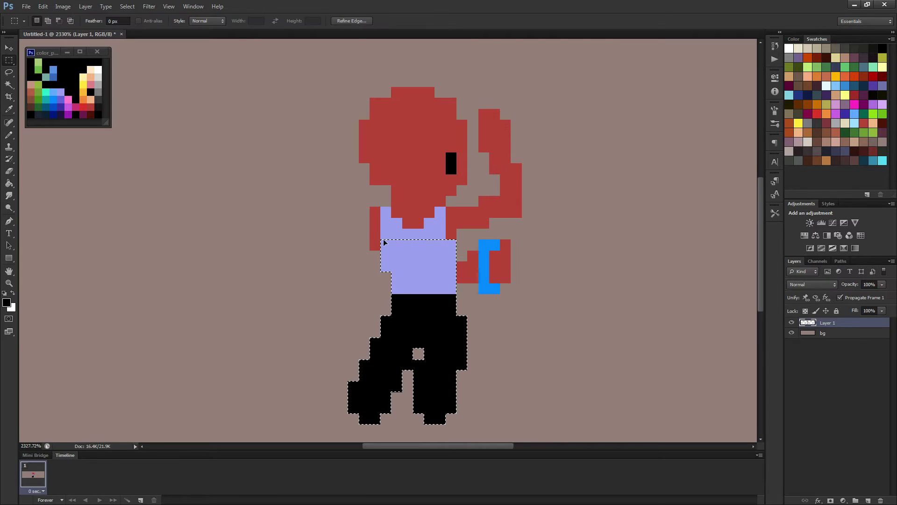
{"action": "left_click_drag", "start_coordinate": [375, 229], "coordinate": [470, 250]}
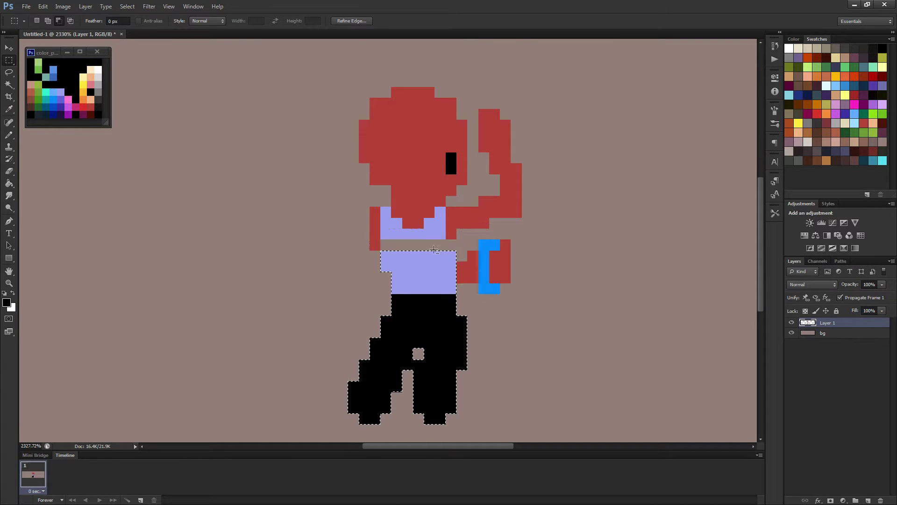
{"action": "key", "text": "ctrl+z"}
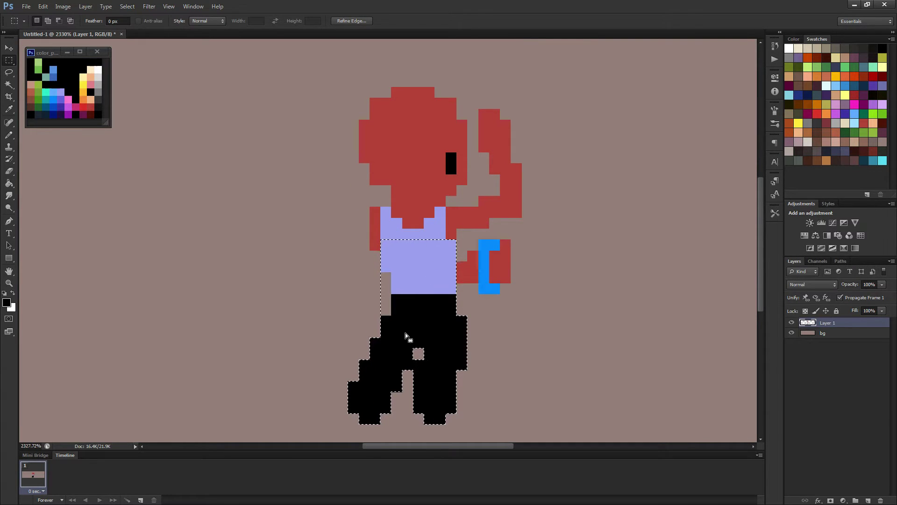
{"action": "key", "text": "ctrl+d"}
Select the legs with the lower three torso rows, excluding the arm, move them one pixel forward and clear the selection.
{"action": "left_click_drag", "start_coordinate": [311, 430], "coordinate": [476, 300]}
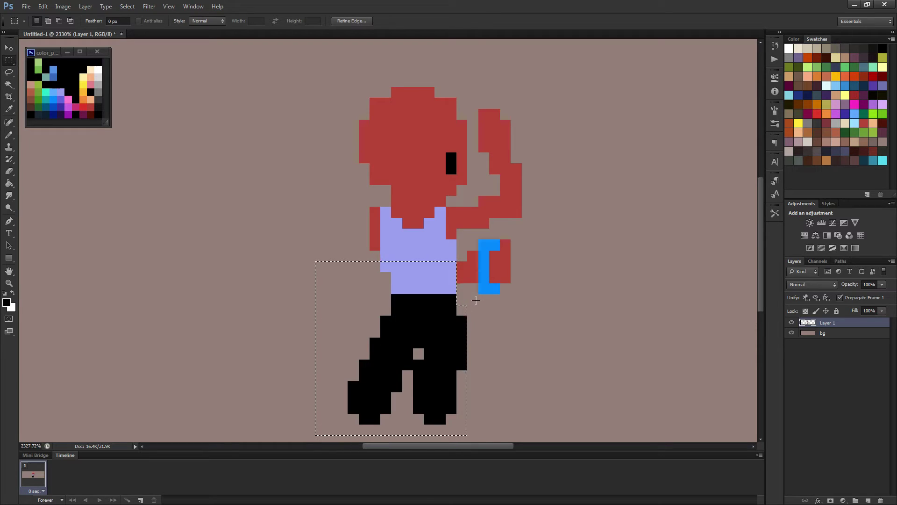
{"action": "key", "text": "alt"}
{"action": "scroll", "coordinate": [584, 281], "scroll_direction": "down", "scroll_amount": 3}
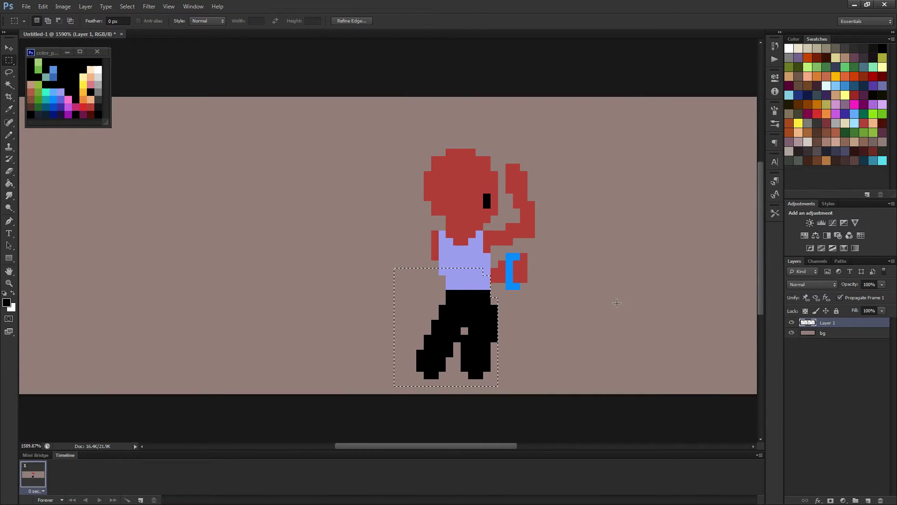
{"action": "key", "text": "v"}
{"action": "key", "text": "Right"}
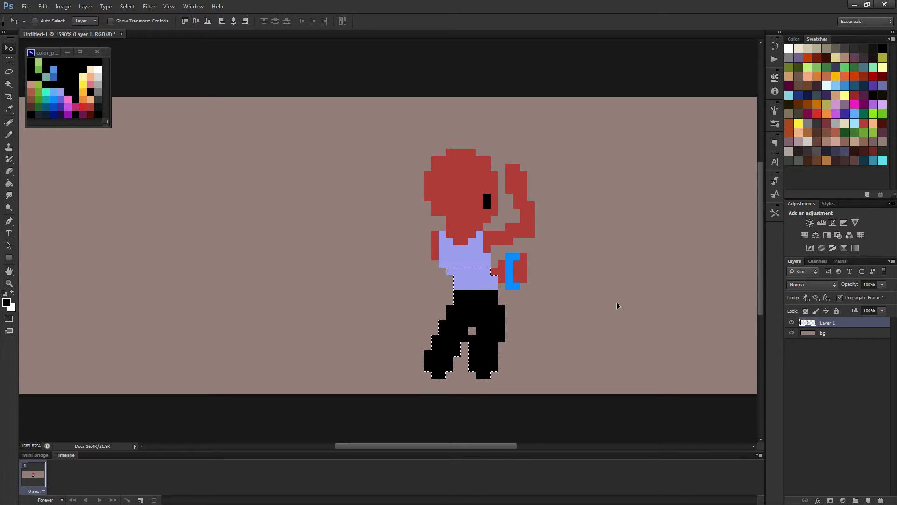
{"action": "key", "text": "ctrl+d"}
Erase one lavender pixel from the tank top's back edge just above the shifted rows to smooth the curve.
{"action": "key", "text": "b"}
{"action": "scroll", "coordinate": [489, 243], "scroll_direction": "up", "scroll_amount": 3}
{"action": "right_click", "coordinate": [395, 307], "text": "alt"}
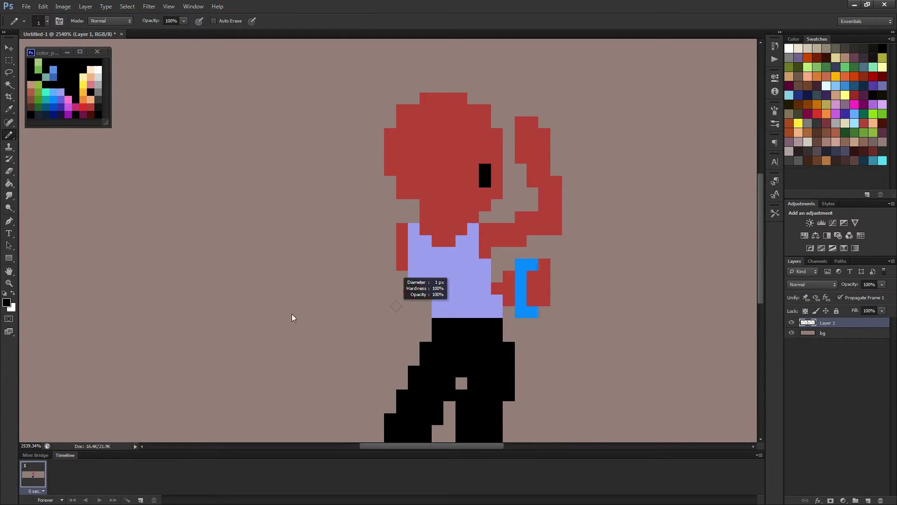
{"action": "key", "text": "e"}
{"action": "left_click", "coordinate": [414, 277]}
{"action": "scroll", "coordinate": [455, 283], "scroll_direction": "down", "scroll_amount": 5}
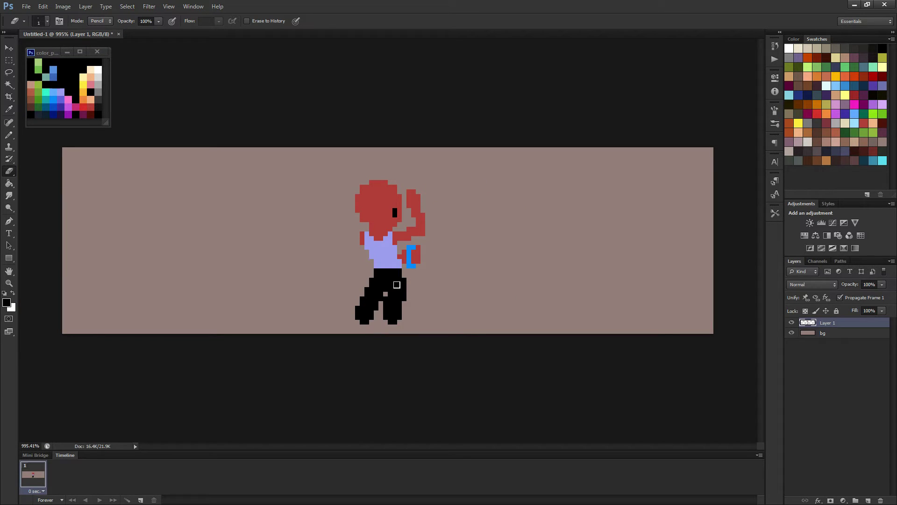
{"action": "scroll", "coordinate": [397, 285], "scroll_direction": "down", "scroll_amount": 2}
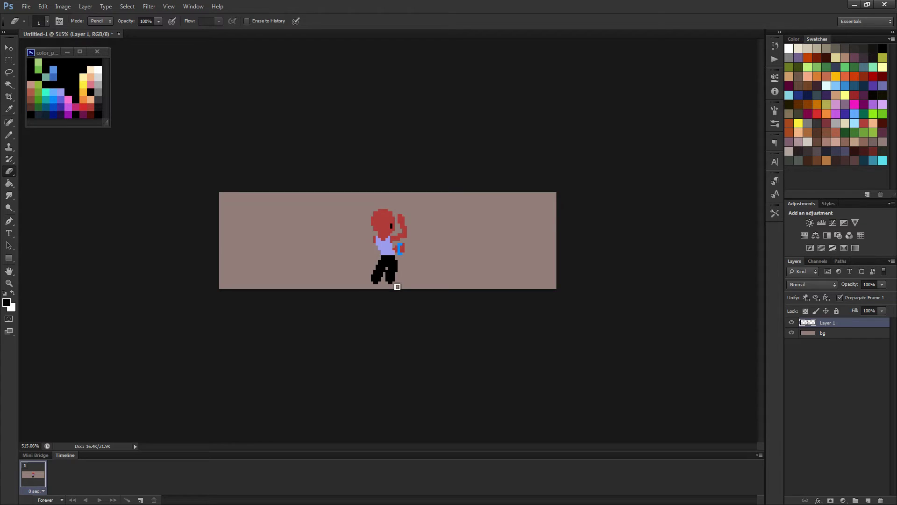
Extend the front foot's toe by a pixel and paint shoes on both feet in dark indigo.
{"action": "key", "text": "b"}
{"action": "scroll", "coordinate": [402, 278], "scroll_direction": "up", "scroll_amount": 5}
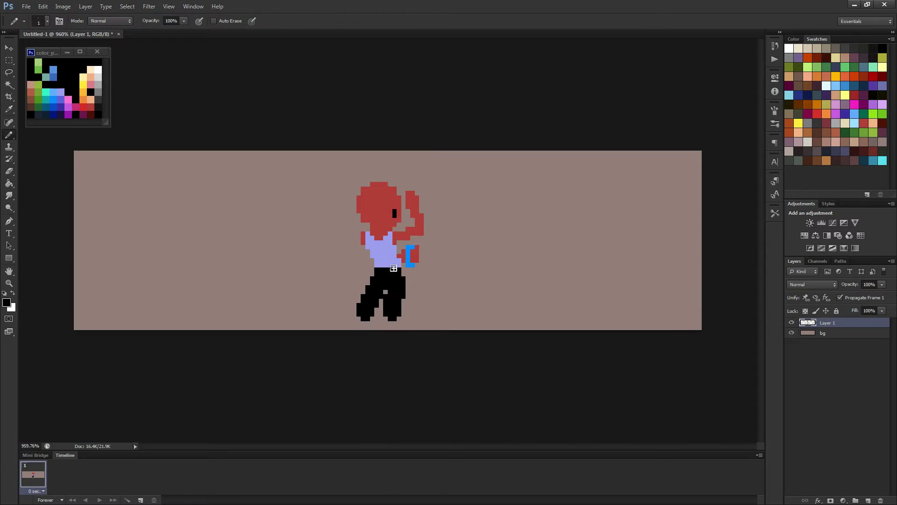
{"action": "left_click_drag", "start_coordinate": [393, 306], "coordinate": [396, 232]}
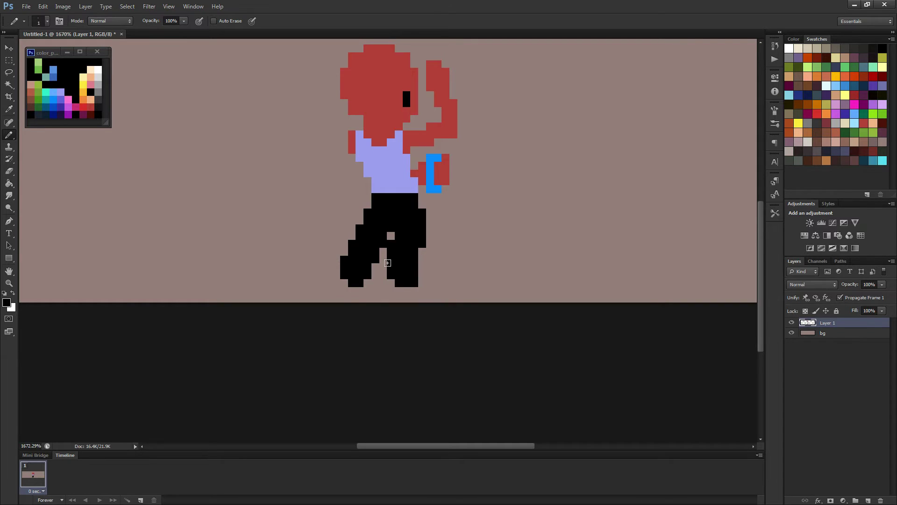
{"action": "left_click", "coordinate": [62, 111], "text": "alt"}
{"action": "left_click_drag", "start_coordinate": [357, 280], "coordinate": [344, 274]}
{"action": "mouse_move", "coordinate": [399, 285]}
{"action": "left_mouse_down"}
{"action": "mouse_move", "coordinate": [416, 283]}
{"action": "mouse_move", "coordinate": [397, 274]}
{"action": "mouse_move", "coordinate": [417, 280]}
{"action": "left_mouse_up"}
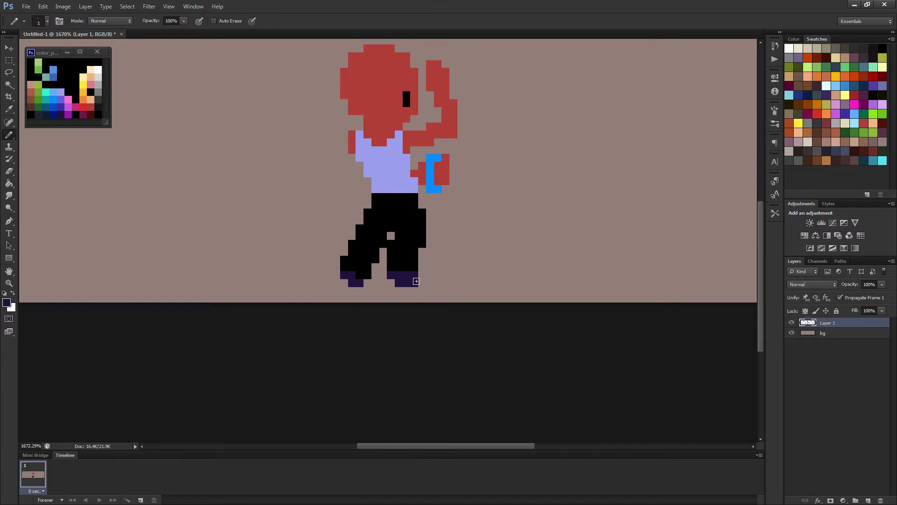
Refine the edge between trousers and shoes with black and dark indigo pixels on both feet.
{"action": "left_click", "coordinate": [411, 263], "text": "alt"}
{"action": "scroll", "coordinate": [427, 271], "scroll_direction": "down", "scroll_amount": 5}
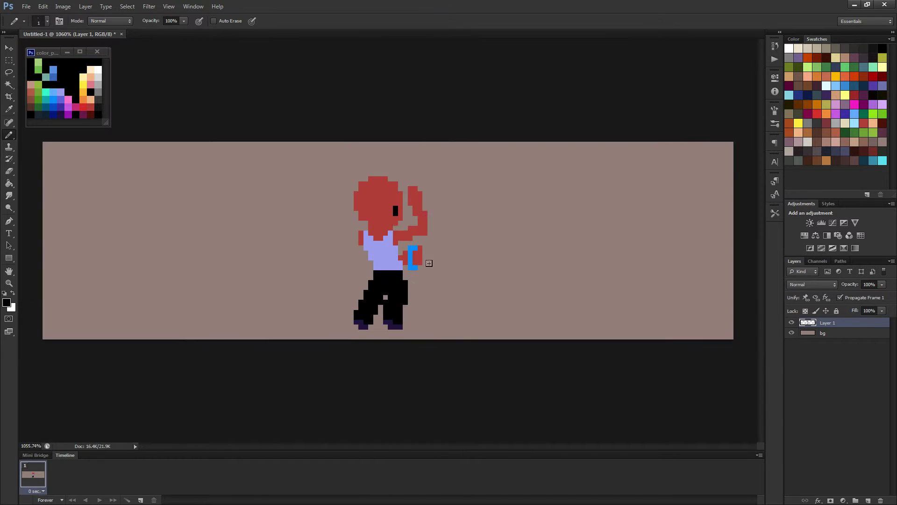
{"action": "scroll", "coordinate": [401, 289], "scroll_direction": "up", "scroll_amount": 3}
{"action": "left_click", "coordinate": [391, 330], "text": "alt"}
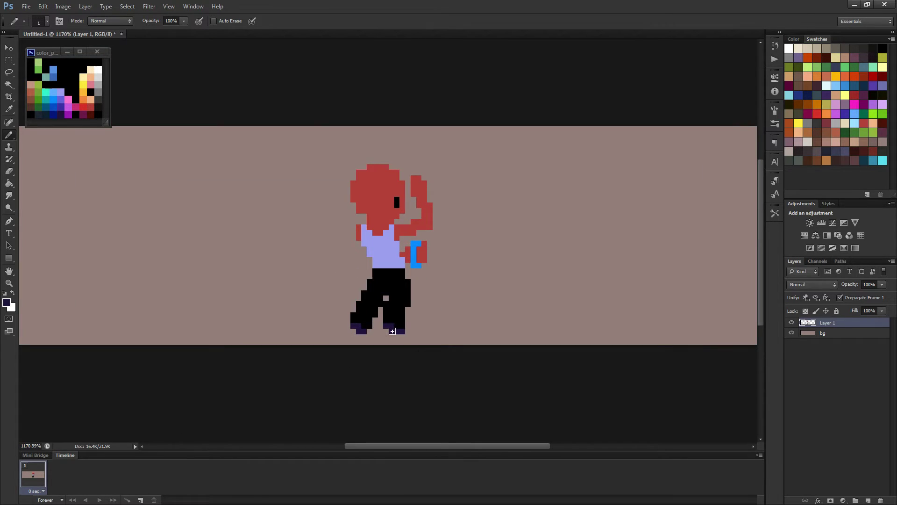
{"action": "left_click", "coordinate": [400, 327]}
{"action": "left_click", "coordinate": [357, 324]}
{"action": "scroll", "coordinate": [409, 339], "scroll_direction": "down", "scroll_amount": 3}
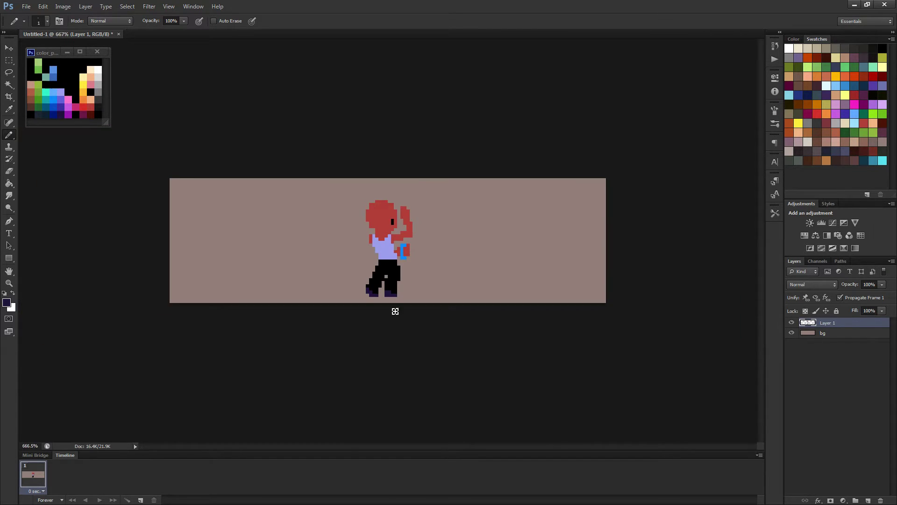
Paint purple highlights along the upper parts of both shoes, leaving the soles dark indigo.
{"action": "scroll", "coordinate": [396, 312], "scroll_direction": "up", "scroll_amount": 4}
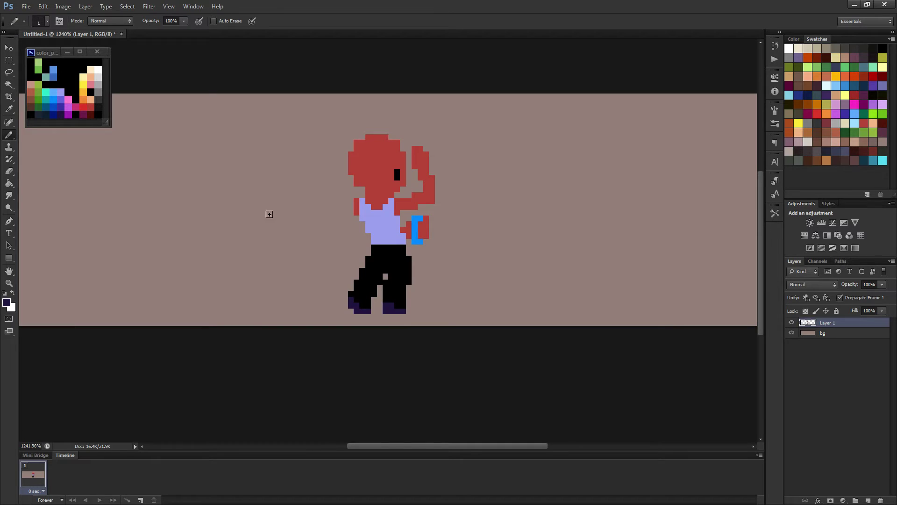
{"action": "left_click", "coordinate": [65, 104], "text": "alt"}
{"action": "scroll", "coordinate": [338, 288], "scroll_direction": "up", "scroll_amount": 4}
{"action": "mouse_move", "coordinate": [358, 305]}
{"action": "left_mouse_down"}
{"action": "mouse_move", "coordinate": [383, 321]}
{"action": "mouse_move", "coordinate": [422, 315]}
{"action": "left_mouse_up"}
{"action": "scroll", "coordinate": [411, 320], "scroll_direction": "down", "scroll_amount": 5}
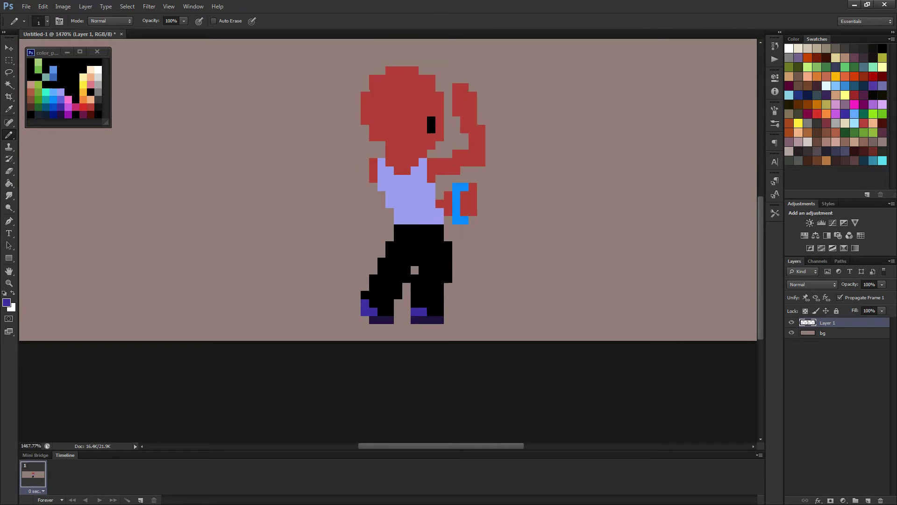
{"action": "scroll", "coordinate": [444, 266], "scroll_direction": "up", "scroll_amount": 3}
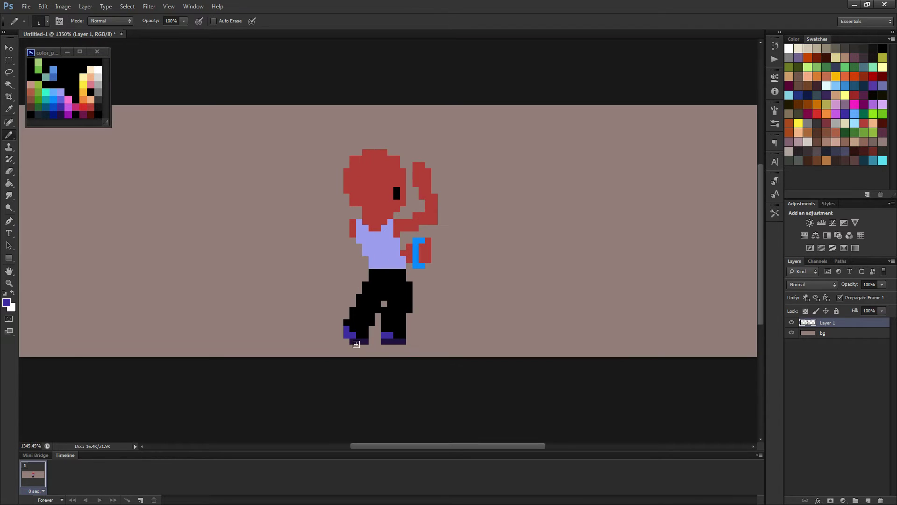
{"action": "scroll", "coordinate": [405, 332], "scroll_direction": "down", "scroll_amount": 1}
{"action": "scroll", "coordinate": [405, 332], "scroll_direction": "down", "scroll_amount": 4}
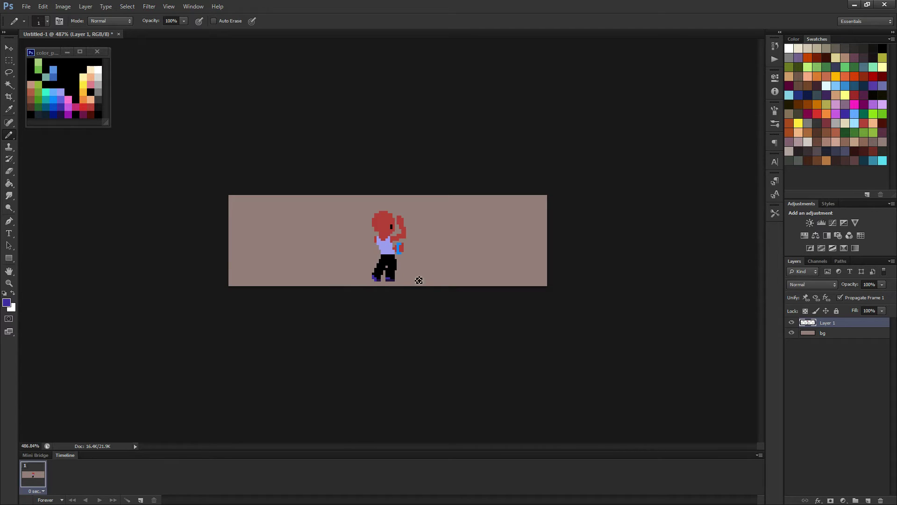
Try to reshape the back of the neck just below the head by erasing a red pixel.
{"action": "scroll", "coordinate": [408, 269], "scroll_direction": "up", "scroll_amount": 3}
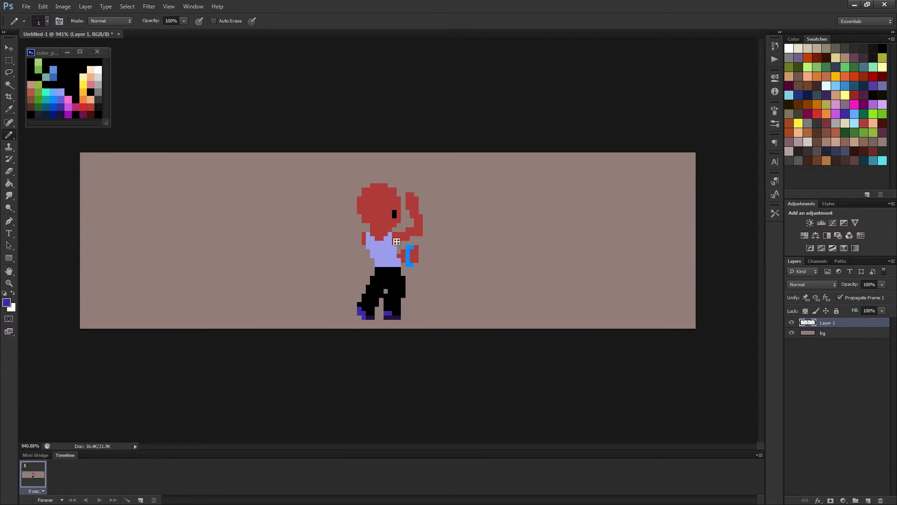
{"action": "left_click", "coordinate": [359, 213], "text": "alt"}
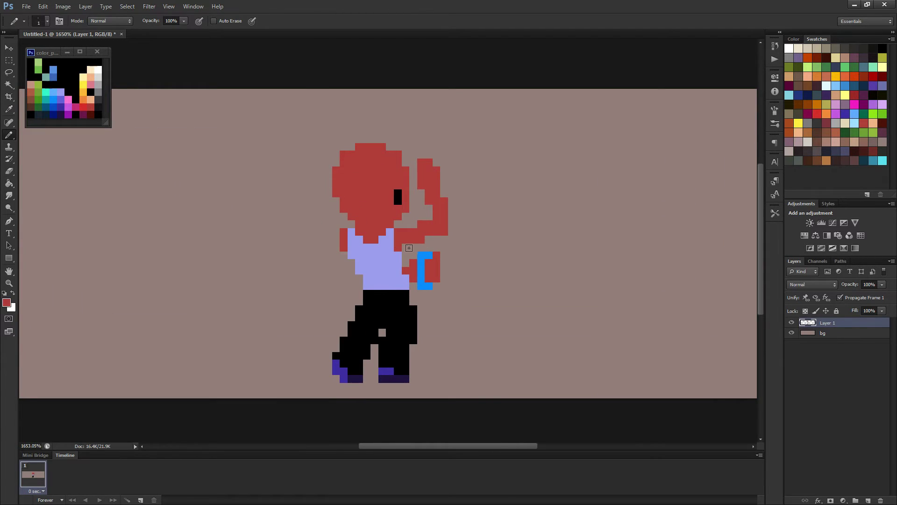
{"action": "scroll", "coordinate": [364, 215], "scroll_direction": "down", "scroll_amount": 3}
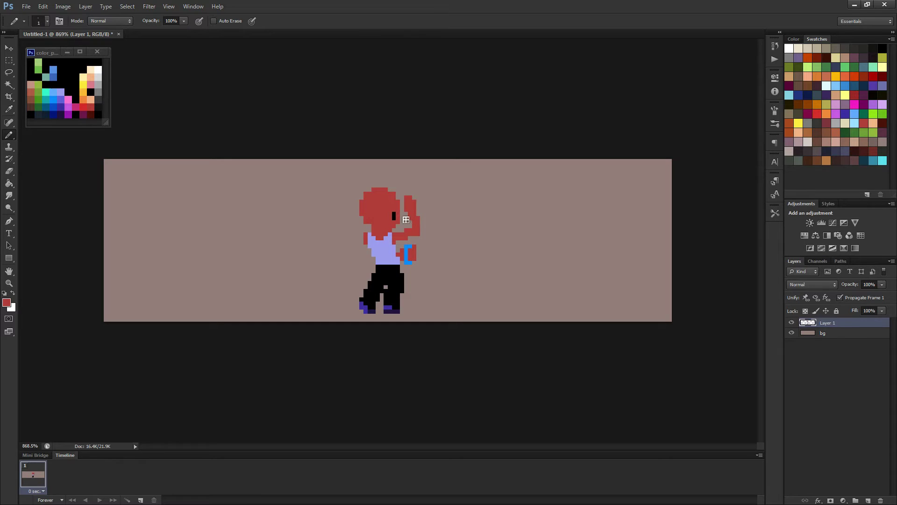
{"action": "scroll", "coordinate": [373, 233], "scroll_direction": "up", "scroll_amount": 2}
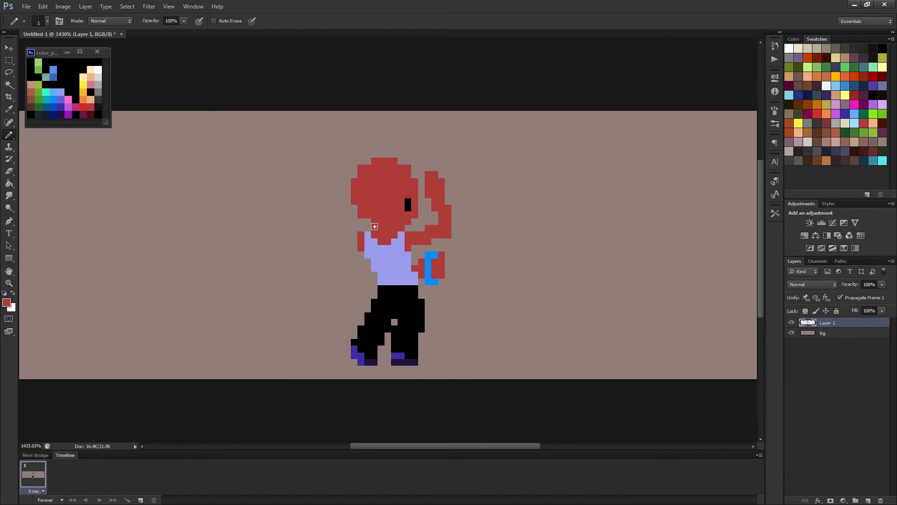
{"action": "key", "text": "e"}
{"action": "left_click", "coordinate": [375, 222]}
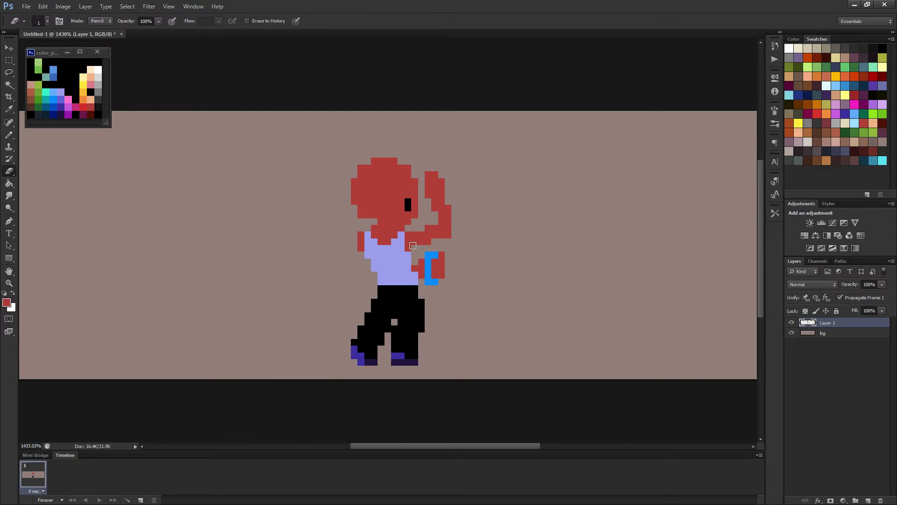
{"action": "scroll", "coordinate": [411, 244], "scroll_direction": "down", "scroll_amount": 2}
{"action": "scroll", "coordinate": [422, 256], "scroll_direction": "down", "scroll_amount": 1}
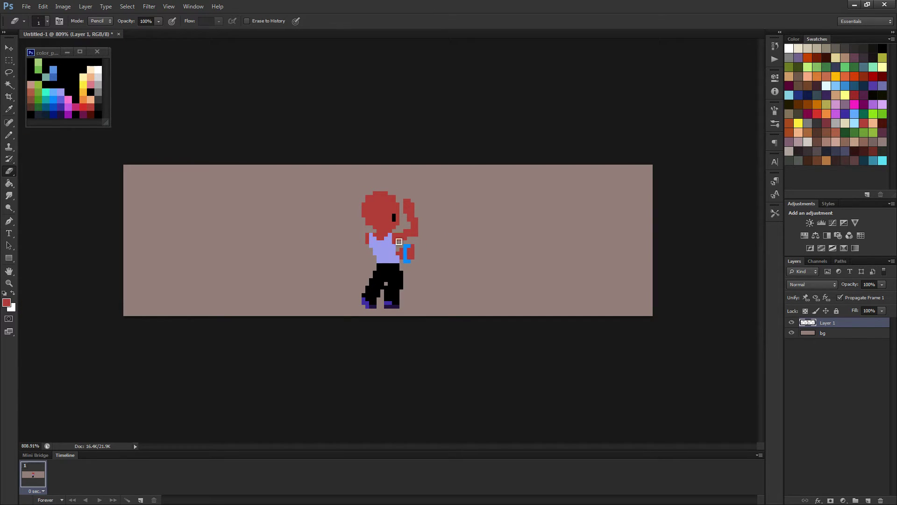
{"action": "scroll", "coordinate": [399, 242], "scroll_direction": "down", "scroll_amount": 2}
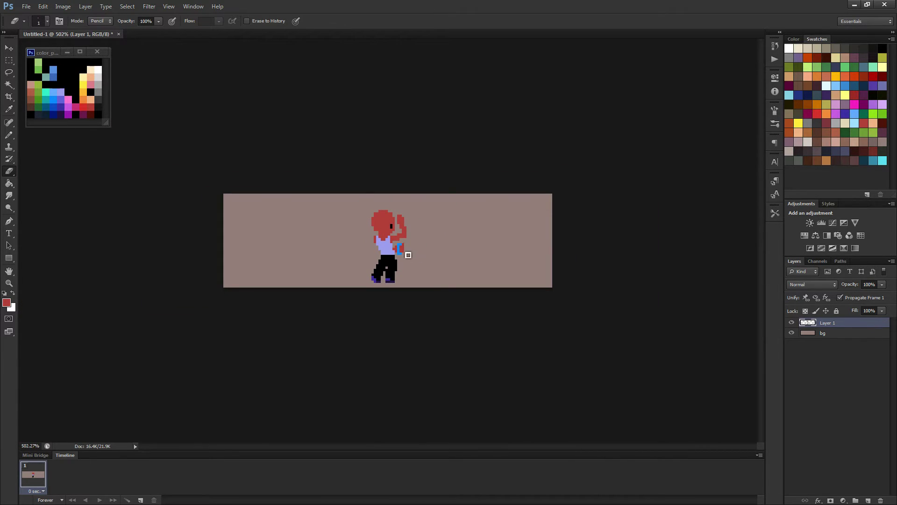
Paint navy blue highlights down the thigh and shin of both black trouser legs.
{"action": "key", "text": "b"}
{"action": "scroll", "coordinate": [402, 250], "scroll_direction": "up", "scroll_amount": 2}
{"action": "scroll", "coordinate": [394, 231], "scroll_direction": "up", "scroll_amount": 2}
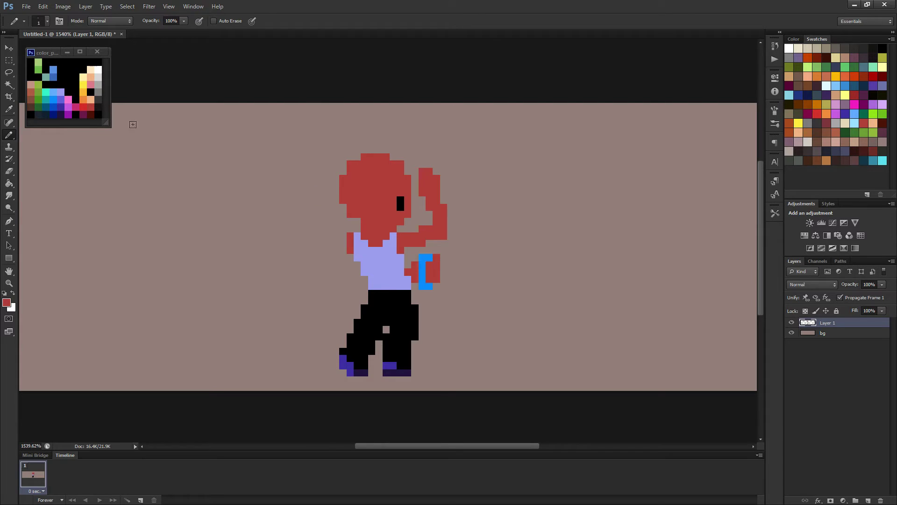
{"action": "left_click", "coordinate": [56, 113], "text": "alt"}
{"action": "mouse_move", "coordinate": [365, 313]}
{"action": "left_mouse_down"}
{"action": "mouse_move", "coordinate": [359, 335]}
{"action": "mouse_move", "coordinate": [374, 316]}
{"action": "mouse_move", "coordinate": [394, 354]}
{"action": "mouse_move", "coordinate": [400, 315]}
{"action": "left_mouse_up"}
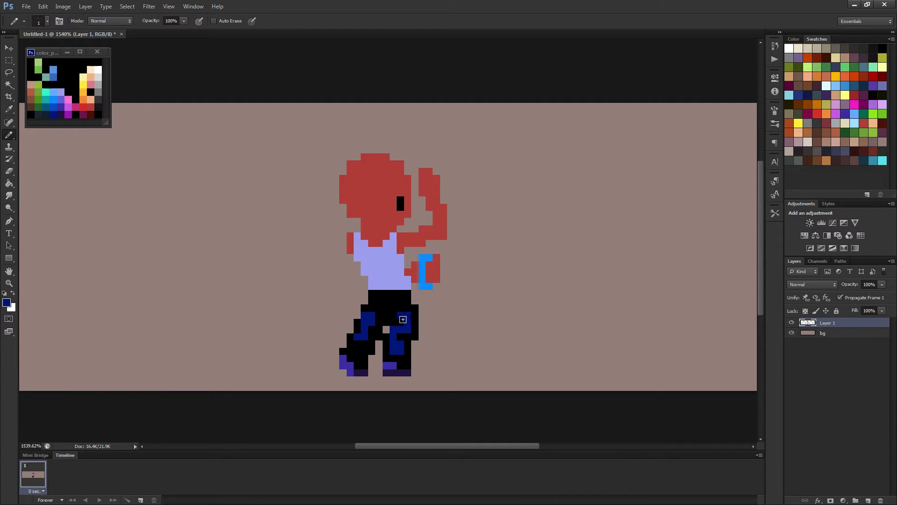
{"action": "key", "text": "d"}
{"action": "left_click", "coordinate": [364, 333], "text": "alt"}
{"action": "left_click_drag", "start_coordinate": [353, 347], "coordinate": [359, 353]}
{"action": "scroll", "coordinate": [388, 337], "scroll_direction": "down", "scroll_amount": 5}
{"action": "scroll", "coordinate": [416, 318], "scroll_direction": "up", "scroll_amount": 3}
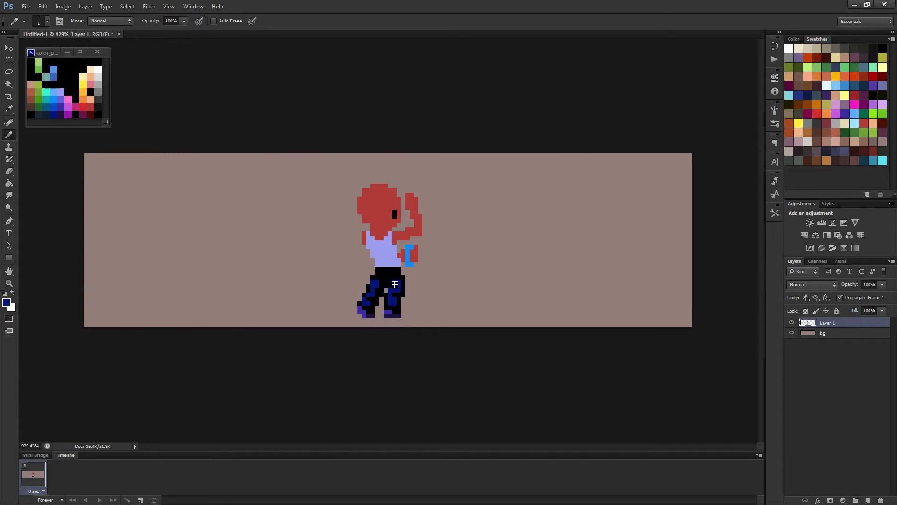
Extend the navy highlights up both thighs towards the trousers' waist.
{"action": "left_click", "coordinate": [377, 277]}
{"action": "scroll", "coordinate": [411, 298], "scroll_direction": "down", "scroll_amount": 2}
{"action": "scroll", "coordinate": [415, 286], "scroll_direction": "up", "scroll_amount": 2}
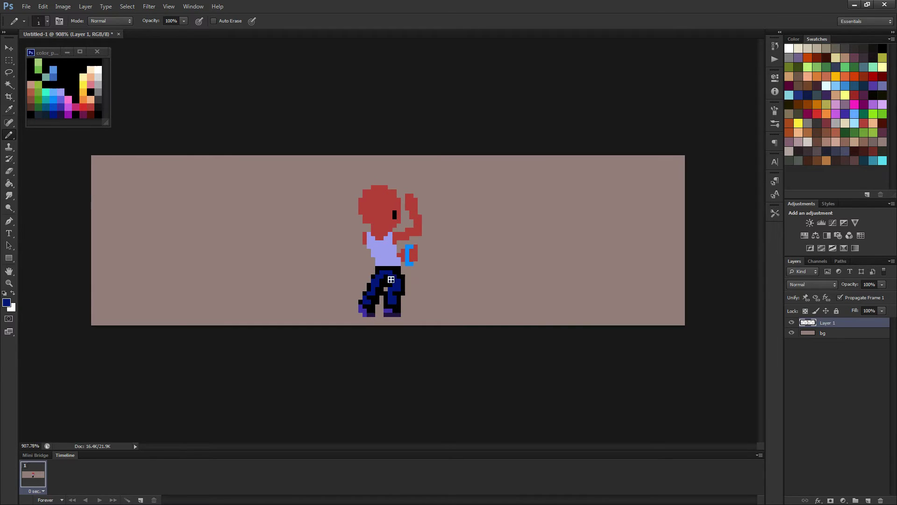
{"action": "scroll", "coordinate": [422, 296], "scroll_direction": "down", "scroll_amount": 2}
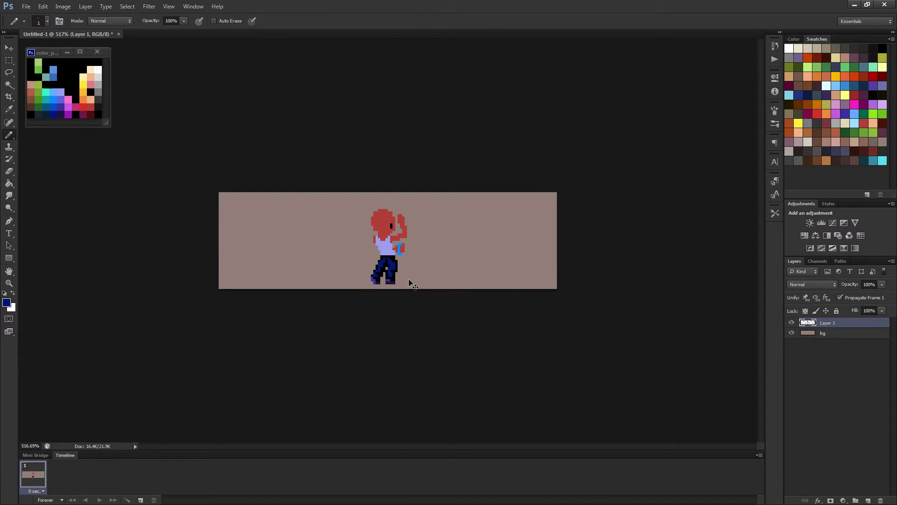
{"action": "scroll", "coordinate": [409, 280], "scroll_direction": "up", "scroll_amount": 3}
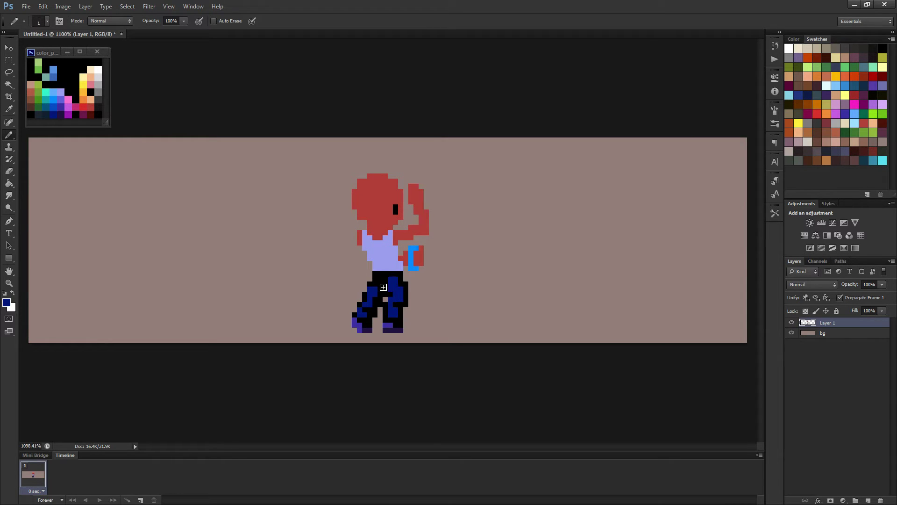
{"action": "scroll", "coordinate": [435, 299], "scroll_direction": "down", "scroll_amount": 2}
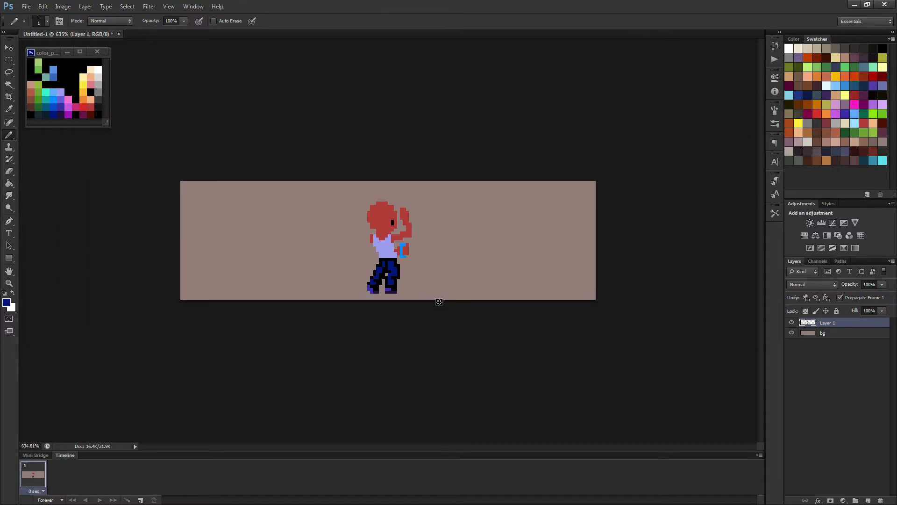
{"action": "scroll", "coordinate": [439, 302], "scroll_direction": "down", "scroll_amount": 2}
{"action": "scroll", "coordinate": [408, 266], "scroll_direction": "up", "scroll_amount": 2}
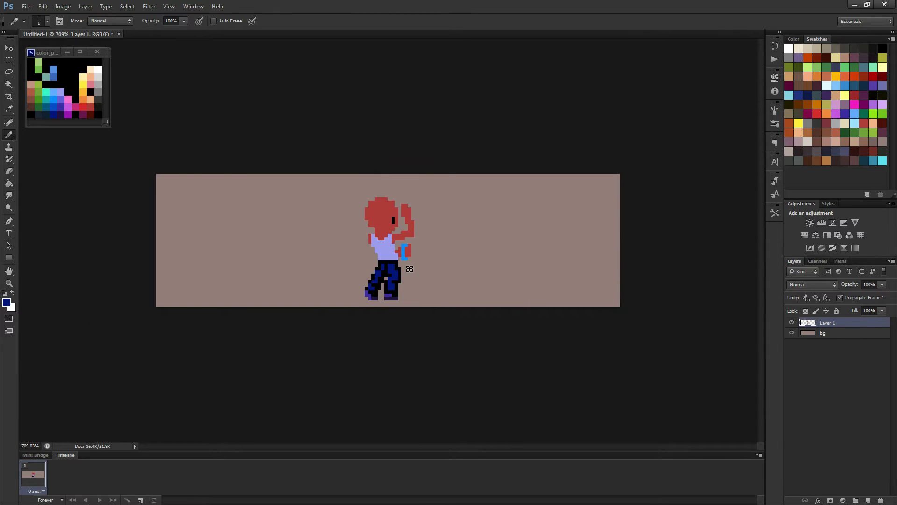
Paint black over part of the navy at the top of the thighs to trim the highlights.
{"action": "scroll", "coordinate": [404, 271], "scroll_direction": "up", "scroll_amount": 4}
{"action": "left_click", "coordinate": [372, 269], "text": "alt"}
{"action": "left_click_drag", "start_coordinate": [371, 269], "coordinate": [403, 277]}
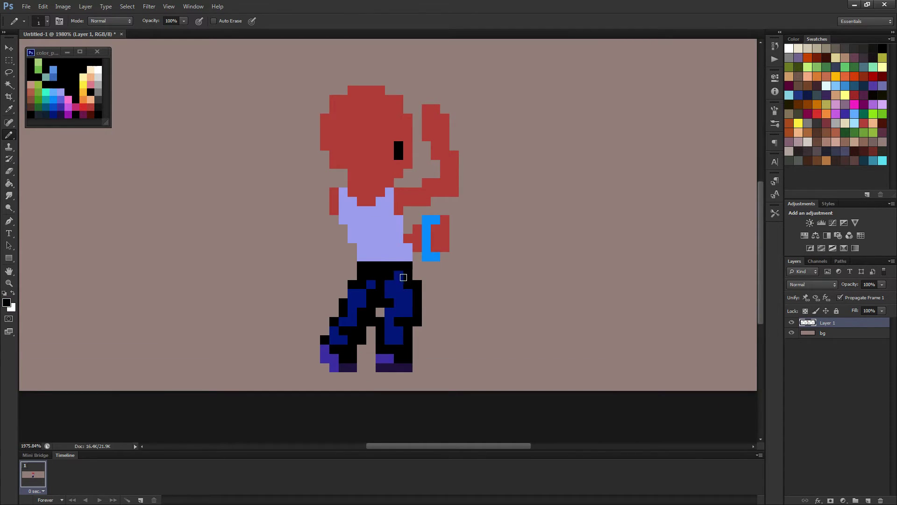
{"action": "scroll", "coordinate": [413, 270], "scroll_direction": "down", "scroll_amount": 5}
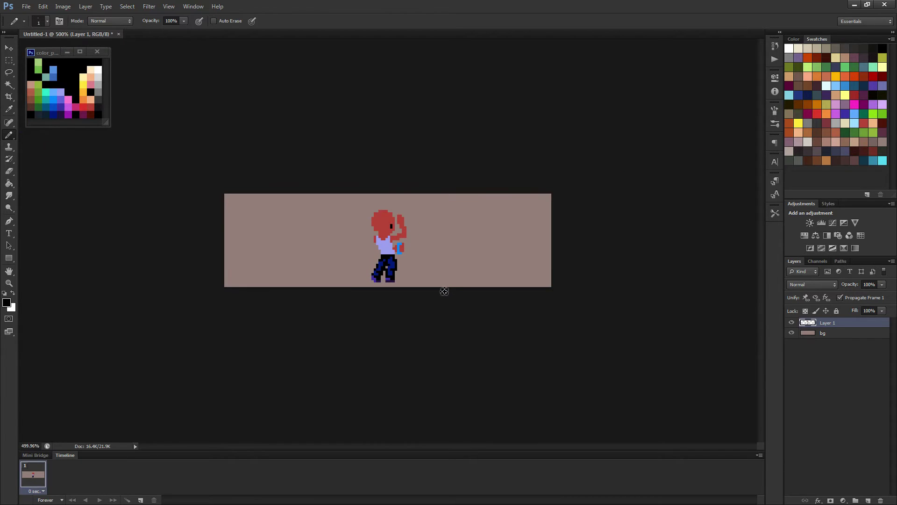
{"action": "scroll", "coordinate": [393, 253], "scroll_direction": "up", "scroll_amount": 4}
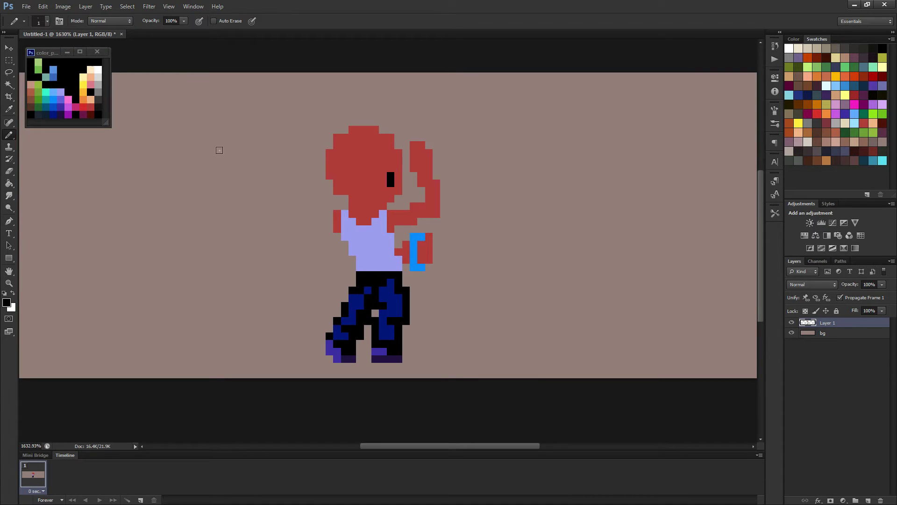
Paint the tank top's shoulder straps and upper chest white as a highlight.
{"action": "left_click", "coordinate": [100, 70], "text": "alt"}
{"action": "mouse_move", "coordinate": [345, 214]}
{"action": "left_mouse_down"}
{"action": "mouse_move", "coordinate": [351, 236]}
{"action": "mouse_move", "coordinate": [368, 236]}
{"action": "mouse_move", "coordinate": [344, 229]}
{"action": "mouse_move", "coordinate": [380, 216]}
{"action": "left_mouse_up"}
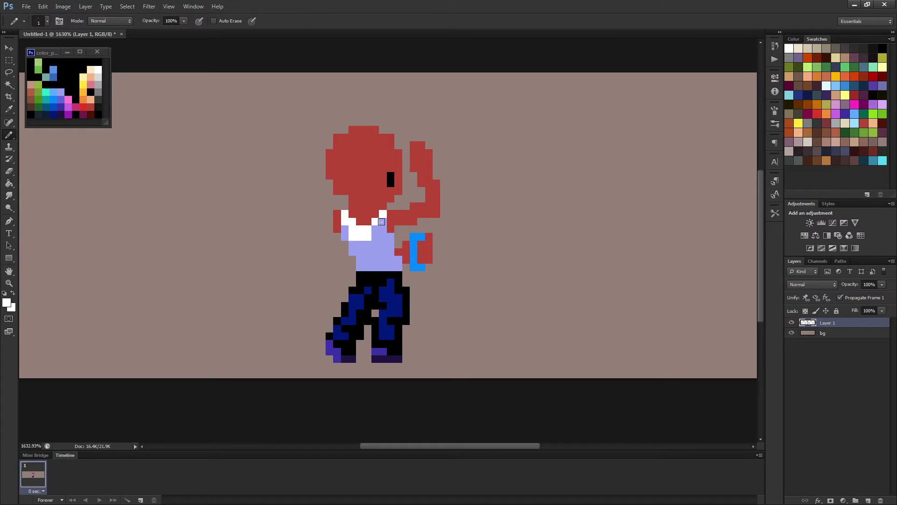
{"action": "left_click", "coordinate": [381, 221]}
Add a white highlight along the tank top's lower front edge and refine its boundary with lavender pixels.
{"action": "mouse_move", "coordinate": [364, 254]}
{"action": "left_mouse_down"}
{"action": "mouse_move", "coordinate": [360, 253]}
{"action": "mouse_move", "coordinate": [410, 249]}
{"action": "mouse_move", "coordinate": [389, 252]}
{"action": "mouse_move", "coordinate": [393, 263]}
{"action": "mouse_move", "coordinate": [383, 264]}
{"action": "mouse_move", "coordinate": [394, 267]}
{"action": "mouse_move", "coordinate": [379, 255]}
{"action": "mouse_move", "coordinate": [401, 269]}
{"action": "left_mouse_up"}
{"action": "scroll", "coordinate": [410, 249], "scroll_direction": "down", "scroll_amount": 3}
{"action": "left_click", "coordinate": [390, 250], "text": "alt"}
{"action": "left_click", "coordinate": [376, 261]}
{"action": "left_click", "coordinate": [377, 246], "text": "alt"}
{"action": "left_click", "coordinate": [399, 258]}
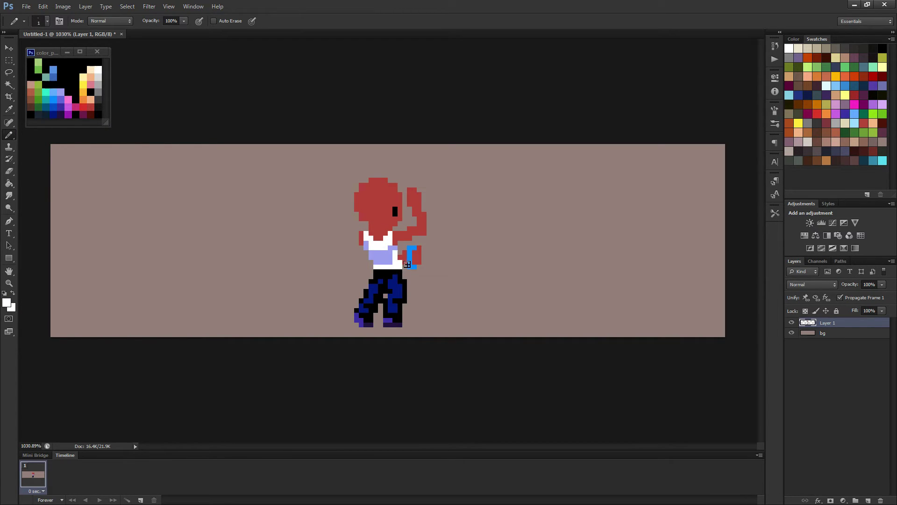
{"action": "scroll", "coordinate": [414, 252], "scroll_direction": "down", "scroll_amount": 4}
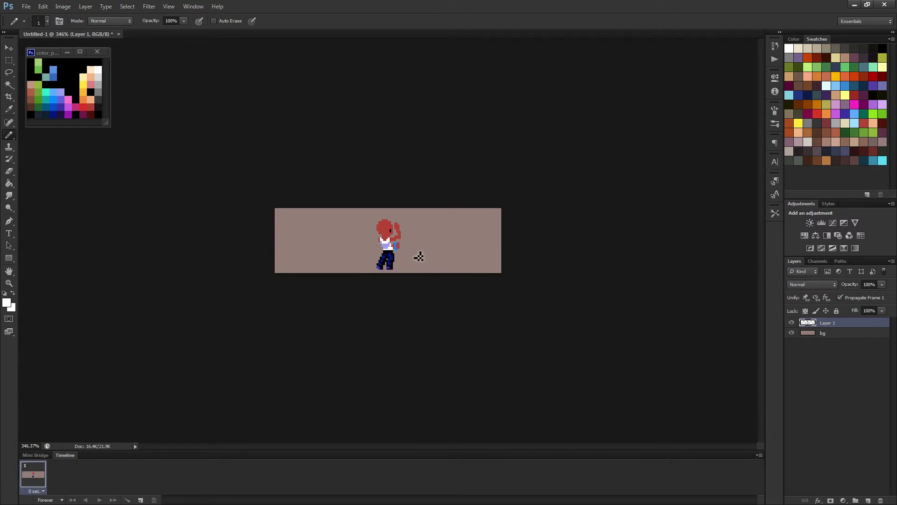
{"action": "scroll", "coordinate": [387, 258], "scroll_direction": "up", "scroll_amount": 3}
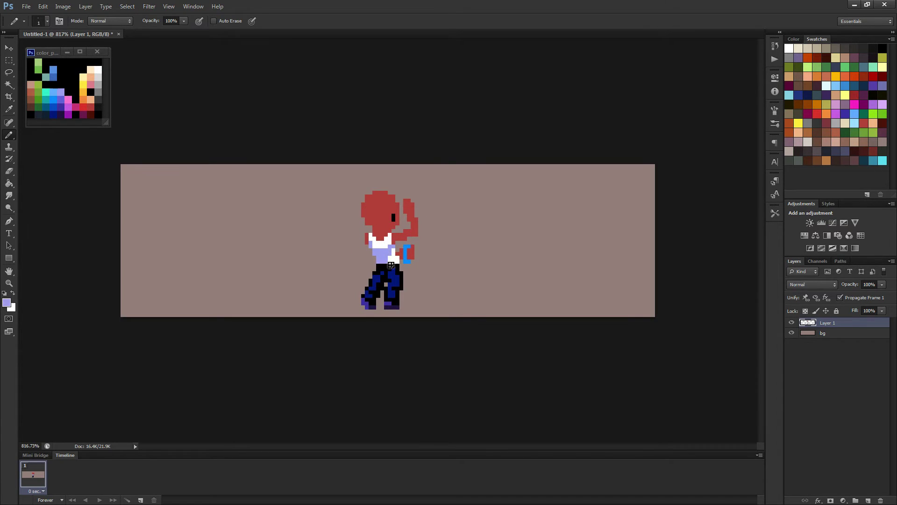
{"action": "scroll", "coordinate": [401, 247], "scroll_direction": "down", "scroll_amount": 3}
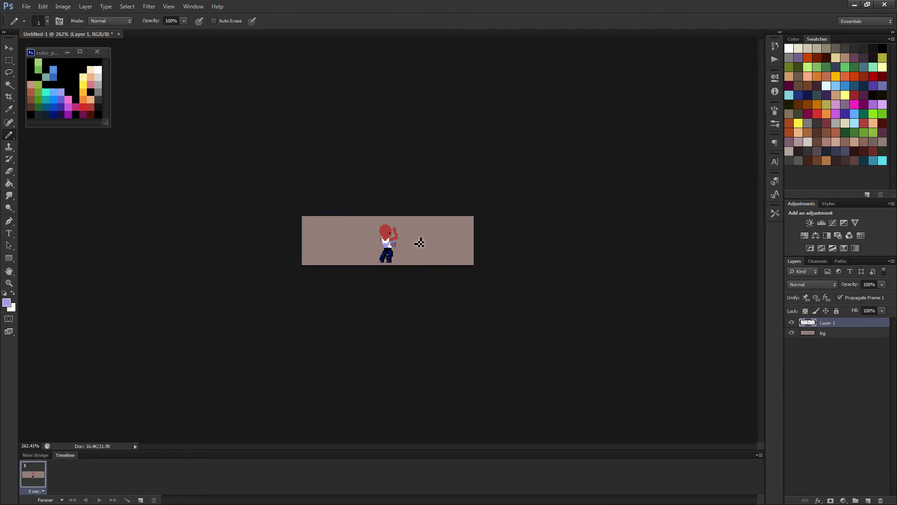
{"action": "scroll", "coordinate": [419, 240], "scroll_direction": "up", "scroll_amount": 3}
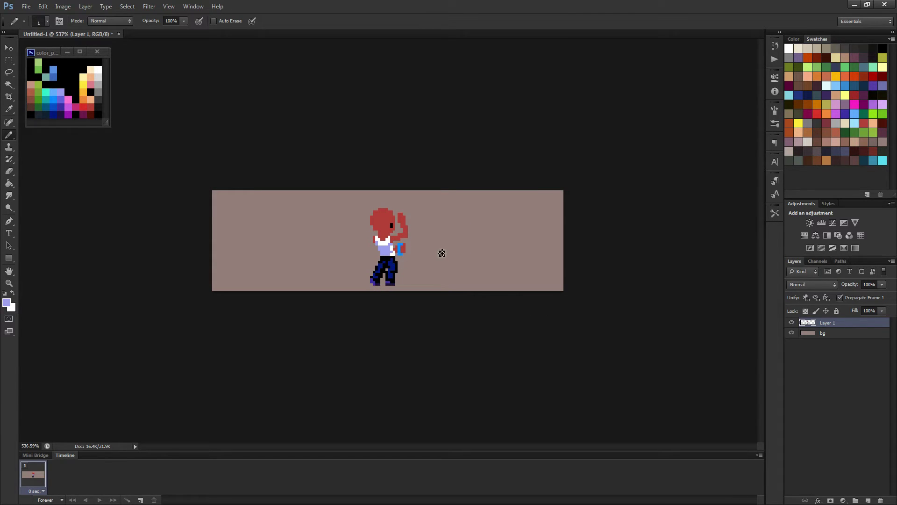
{"action": "scroll", "coordinate": [411, 247], "scroll_direction": "up", "scroll_amount": 3}
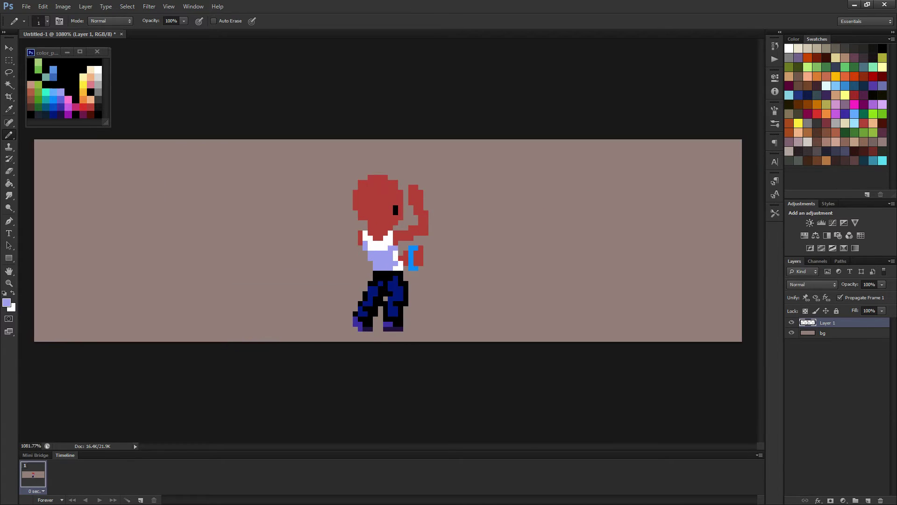
Paint a peach skin area on the red head around the black eye to form the face.
{"action": "scroll", "coordinate": [391, 243], "scroll_direction": "up", "scroll_amount": 3}
{"action": "key", "text": "alt"}
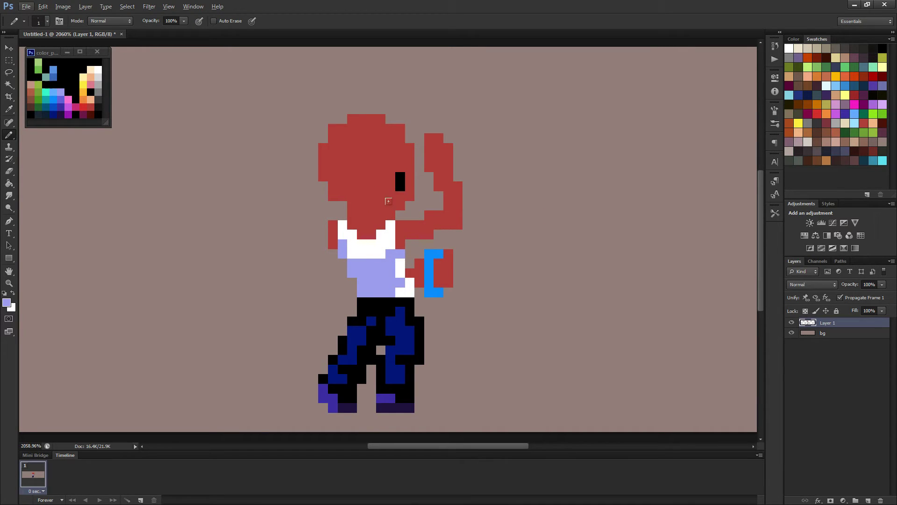
{"action": "left_click", "coordinate": [90, 102], "text": "alt"}
{"action": "mouse_move", "coordinate": [402, 162]}
{"action": "left_mouse_down"}
{"action": "mouse_move", "coordinate": [382, 163]}
{"action": "mouse_move", "coordinate": [407, 171]}
{"action": "mouse_move", "coordinate": [407, 194]}
{"action": "mouse_move", "coordinate": [388, 192]}
{"action": "mouse_move", "coordinate": [384, 173]}
{"action": "left_mouse_up"}
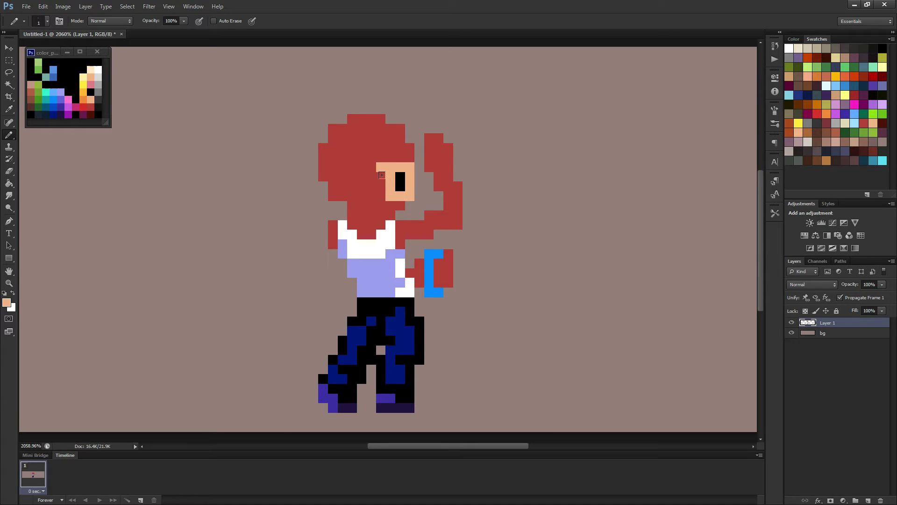
{"action": "left_click", "coordinate": [381, 175]}
Paint the raised hand in peach, keeping a few red pixels as shading on its inner side.
{"action": "mouse_move", "coordinate": [432, 137]}
{"action": "left_mouse_down"}
{"action": "mouse_move", "coordinate": [445, 163]}
{"action": "mouse_move", "coordinate": [430, 165]}
{"action": "left_mouse_up"}
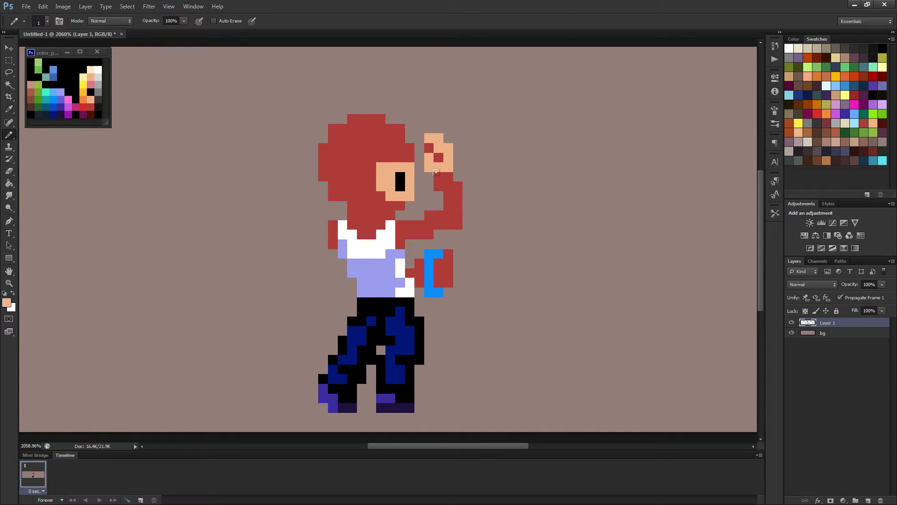
{"action": "left_click", "coordinate": [436, 173], "text": "alt"}
{"action": "left_click", "coordinate": [439, 167]}
Highlight the raised arm in peach from the wrist around the elbow to the upper arm, leaving red shading.
{"action": "left_click", "coordinate": [430, 163], "text": "alt"}
{"action": "mouse_move", "coordinate": [438, 182]}
{"action": "left_mouse_down"}
{"action": "mouse_move", "coordinate": [451, 211]}
{"action": "mouse_move", "coordinate": [429, 212]}
{"action": "mouse_move", "coordinate": [444, 201]}
{"action": "mouse_move", "coordinate": [406, 222]}
{"action": "mouse_move", "coordinate": [429, 223]}
{"action": "left_mouse_up"}
{"action": "left_click", "coordinate": [447, 206]}
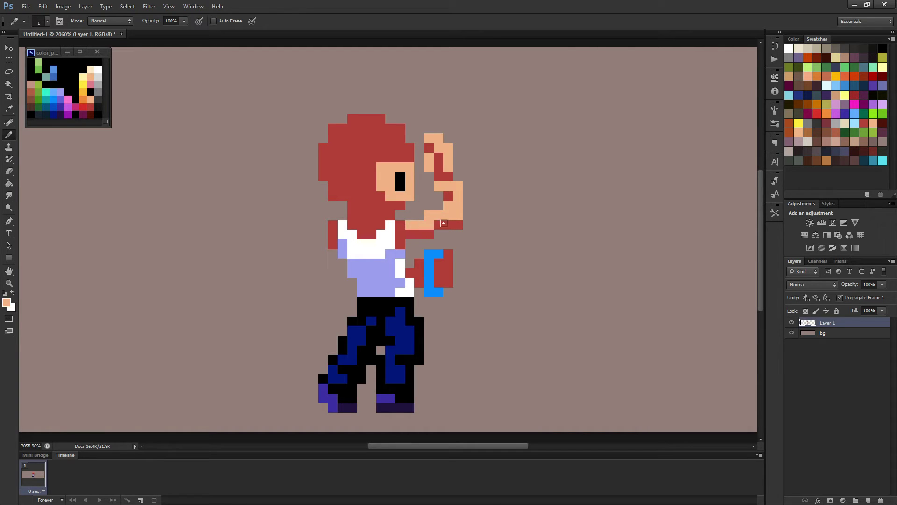
{"action": "scroll", "coordinate": [463, 210], "scroll_direction": "down", "scroll_amount": 10}
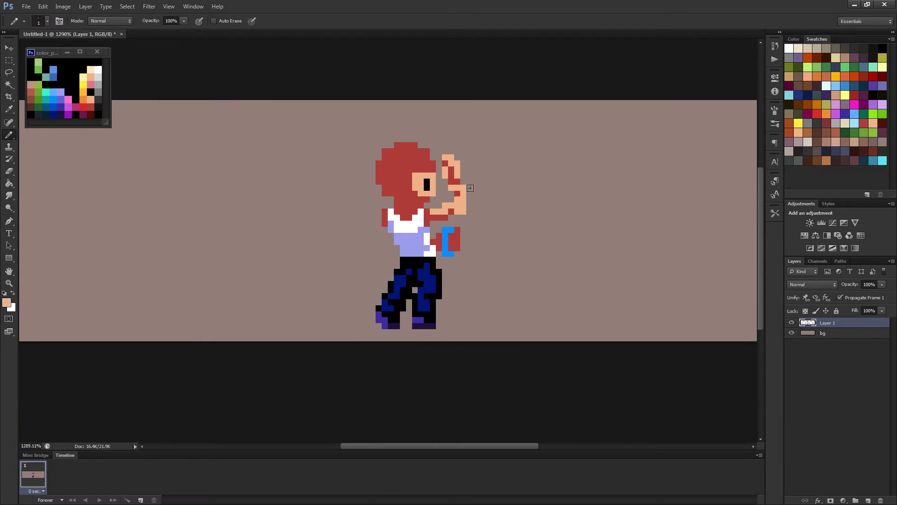
{"action": "scroll", "coordinate": [468, 230], "scroll_direction": "down", "scroll_amount": 3}
{"action": "scroll", "coordinate": [434, 257], "scroll_direction": "up", "scroll_amount": 4}
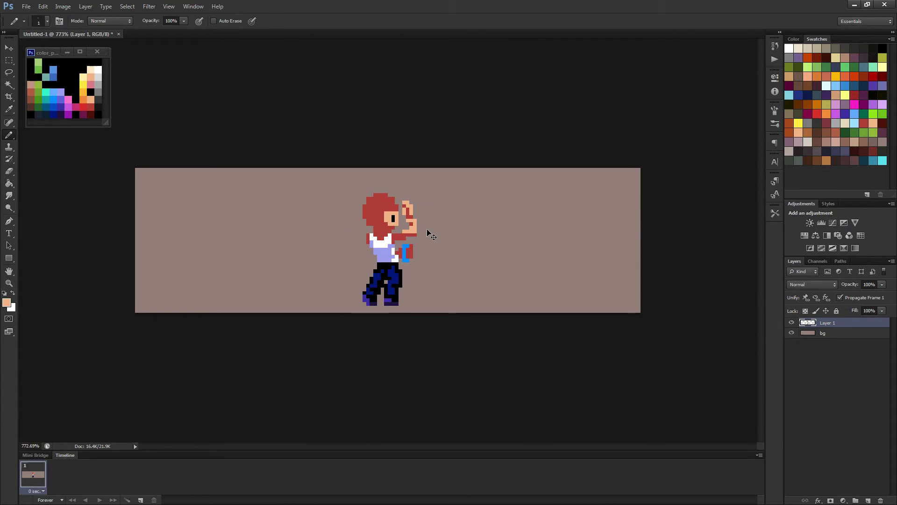
Undo the raised arm's peach highlight and paint peach finger pixels on the red lower hand gripping the blue object.
{"action": "key", "text": "ctrl+z"}
{"action": "scroll", "coordinate": [430, 234], "scroll_direction": "up", "scroll_amount": 4}
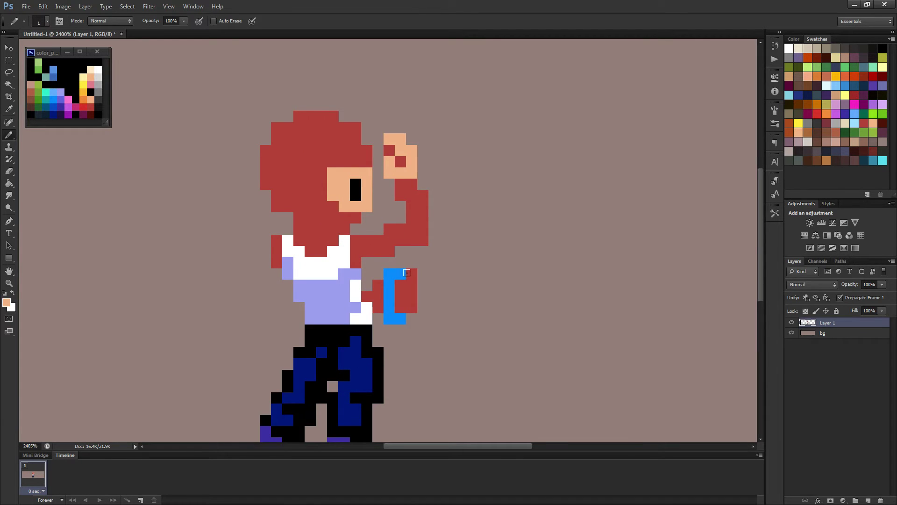
{"action": "left_click", "coordinate": [406, 273]}
{"action": "left_click_drag", "start_coordinate": [396, 286], "coordinate": [404, 287]}
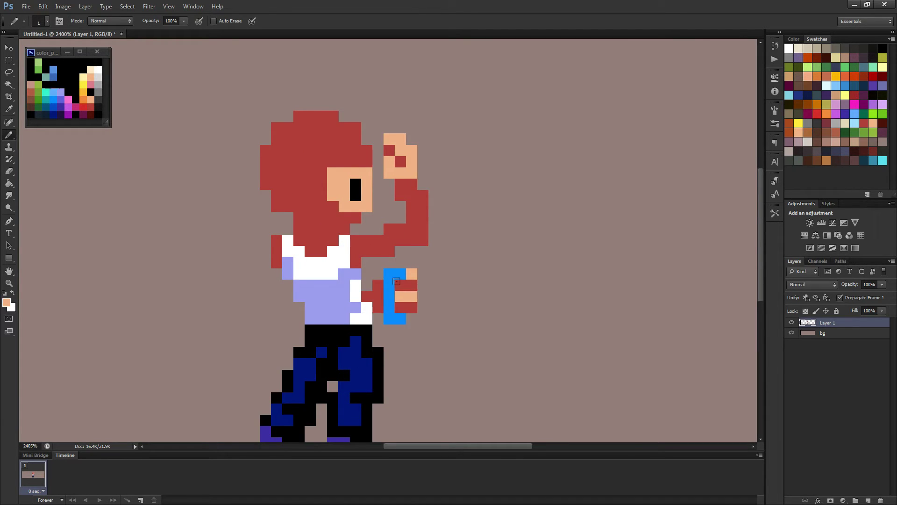
{"action": "left_click", "coordinate": [397, 281]}
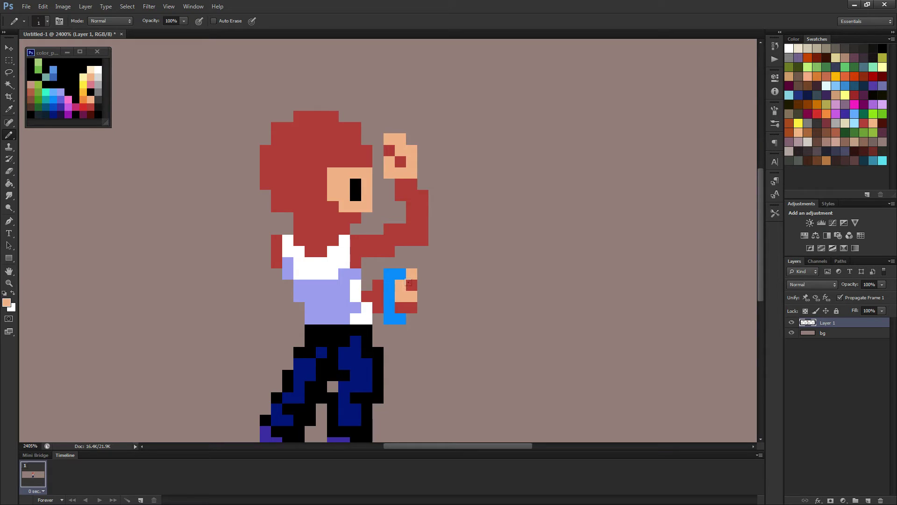
{"action": "left_click", "coordinate": [378, 283]}
{"action": "left_click", "coordinate": [375, 295], "text": "alt"}
{"action": "left_click", "coordinate": [376, 284]}
{"action": "scroll", "coordinate": [395, 288], "scroll_direction": "down", "scroll_amount": 6}
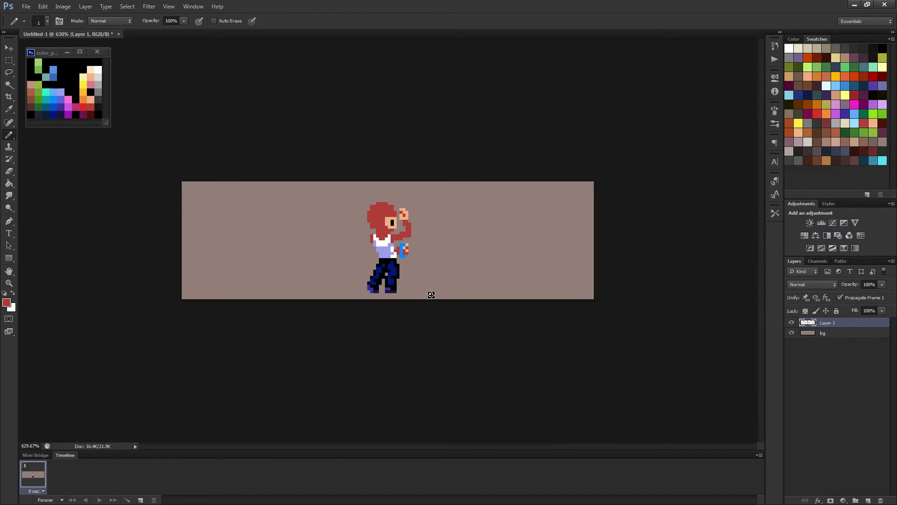
{"action": "scroll", "coordinate": [431, 295], "scroll_direction": "up", "scroll_amount": 5}
Add turquoise highlight pixels along the side of the blue object nearest the body.
{"action": "left_click", "coordinate": [412, 255], "text": "alt"}
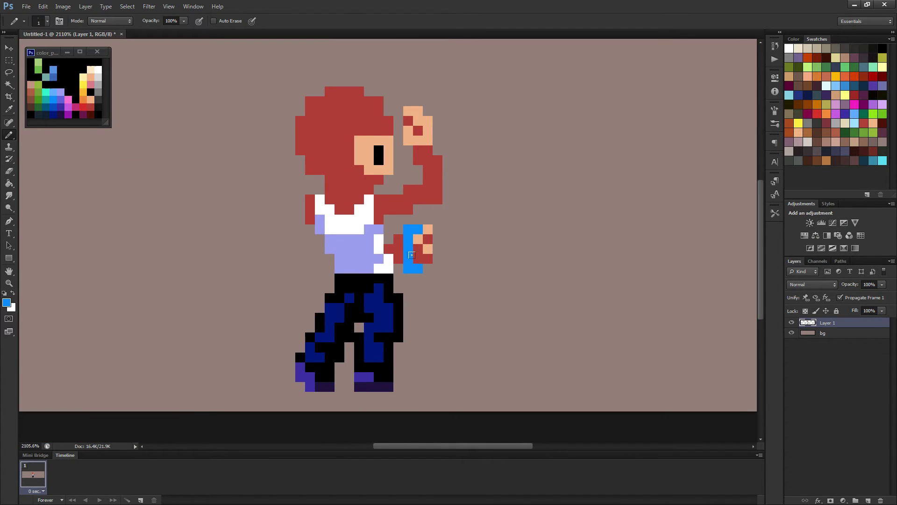
{"action": "scroll", "coordinate": [450, 280], "scroll_direction": "down", "scroll_amount": 3}
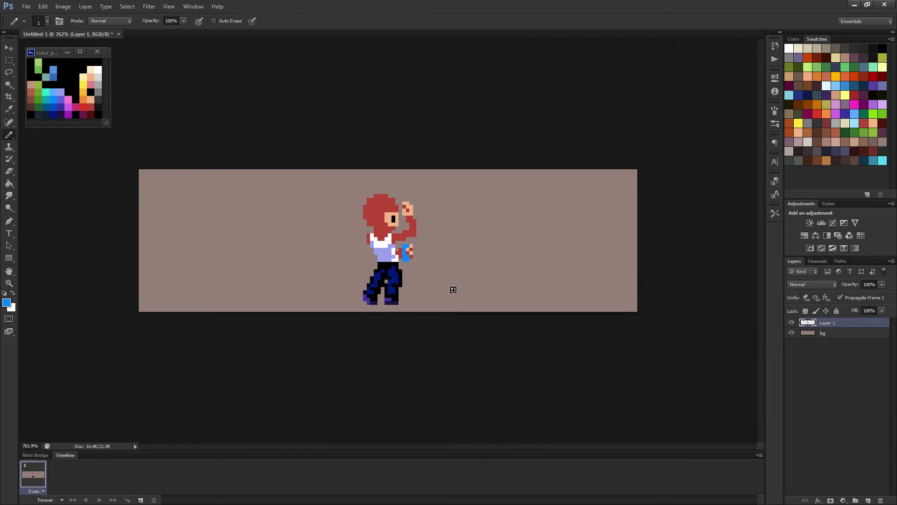
{"action": "scroll", "coordinate": [436, 278], "scroll_direction": "up", "scroll_amount": 2}
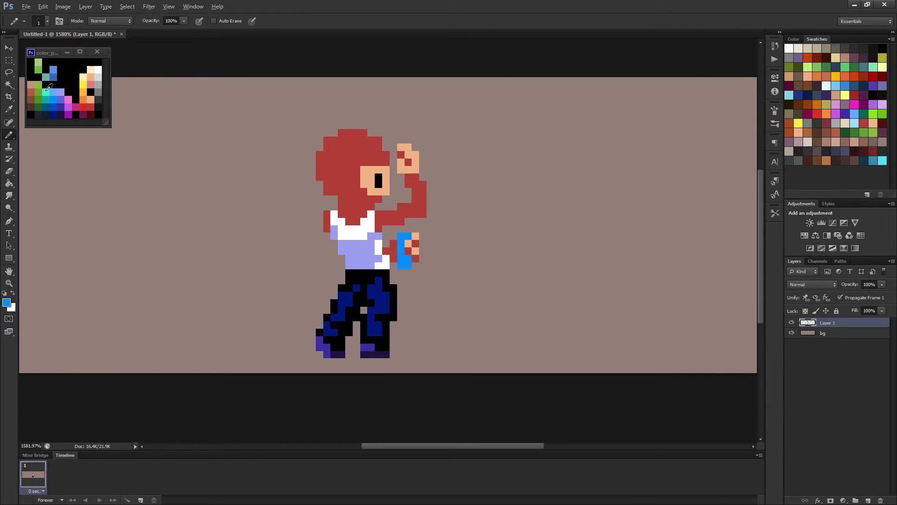
{"action": "left_click", "coordinate": [47, 90], "text": "alt"}
{"action": "left_click", "coordinate": [401, 236]}
{"action": "left_click", "coordinate": [400, 251]}
{"action": "left_click", "coordinate": [402, 259]}
{"action": "scroll", "coordinate": [425, 239], "scroll_direction": "down", "scroll_amount": 3}
{"action": "scroll", "coordinate": [411, 236], "scroll_direction": "up", "scroll_amount": 3}
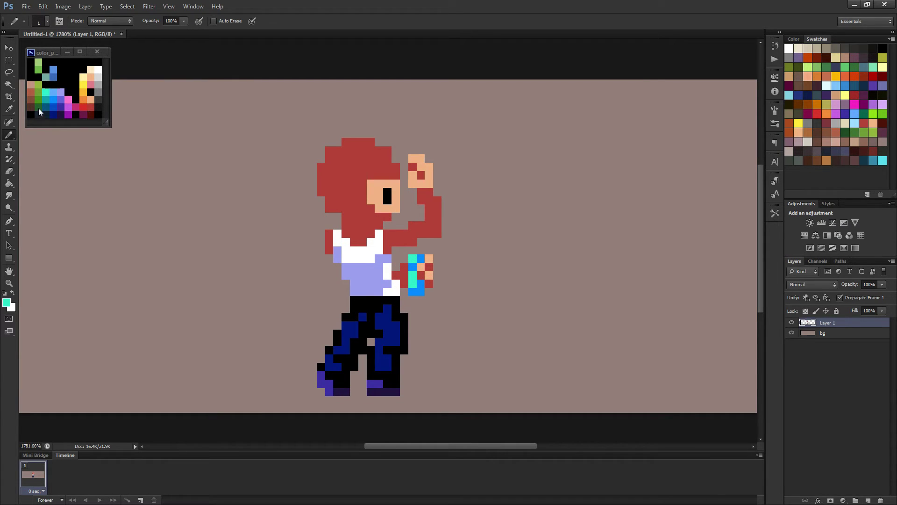
Paint the hair orange over the red head, adding a peach ear and leaving a red strip above the face.
{"action": "key", "text": "alt"}
{"action": "left_click", "coordinate": [84, 99], "text": "alt"}
{"action": "mouse_move", "coordinate": [393, 163]}
{"action": "left_mouse_down"}
{"action": "mouse_move", "coordinate": [359, 166]}
{"action": "mouse_move", "coordinate": [348, 198]}
{"action": "mouse_move", "coordinate": [346, 183]}
{"action": "mouse_move", "coordinate": [336, 183]}
{"action": "mouse_move", "coordinate": [334, 207]}
{"action": "mouse_move", "coordinate": [318, 189]}
{"action": "mouse_move", "coordinate": [327, 152]}
{"action": "mouse_move", "coordinate": [331, 186]}
{"action": "mouse_move", "coordinate": [338, 171]}
{"action": "mouse_move", "coordinate": [332, 180]}
{"action": "mouse_move", "coordinate": [382, 149]}
{"action": "mouse_move", "coordinate": [386, 157]}
{"action": "mouse_move", "coordinate": [329, 148]}
{"action": "mouse_move", "coordinate": [349, 137]}
{"action": "mouse_move", "coordinate": [368, 140]}
{"action": "mouse_move", "coordinate": [337, 159]}
{"action": "left_mouse_up"}
{"action": "left_click", "coordinate": [369, 184], "text": "alt"}
{"action": "left_click", "coordinate": [367, 171], "text": "alt"}
{"action": "scroll", "coordinate": [363, 164], "scroll_direction": "down", "scroll_amount": 5}
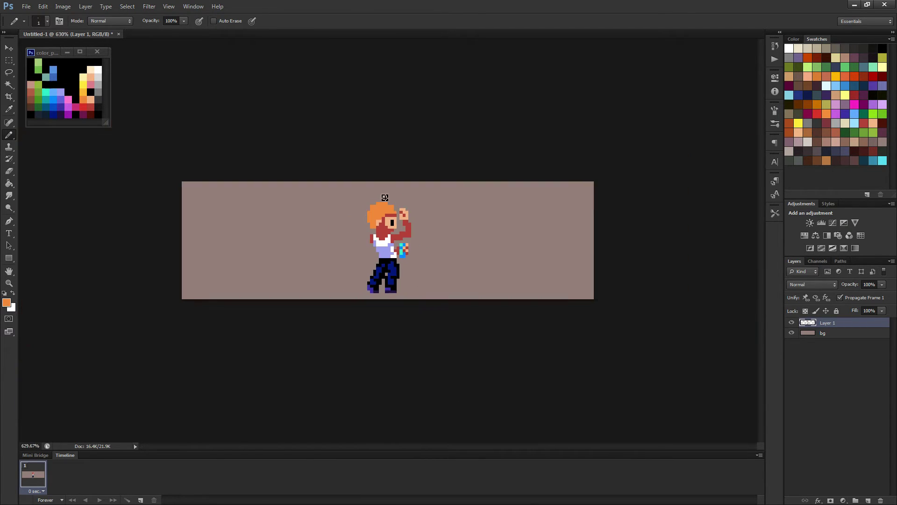
{"action": "scroll", "coordinate": [383, 214], "scroll_direction": "up", "scroll_amount": 4}
{"action": "scroll", "coordinate": [383, 213], "scroll_direction": "up", "scroll_amount": 3}
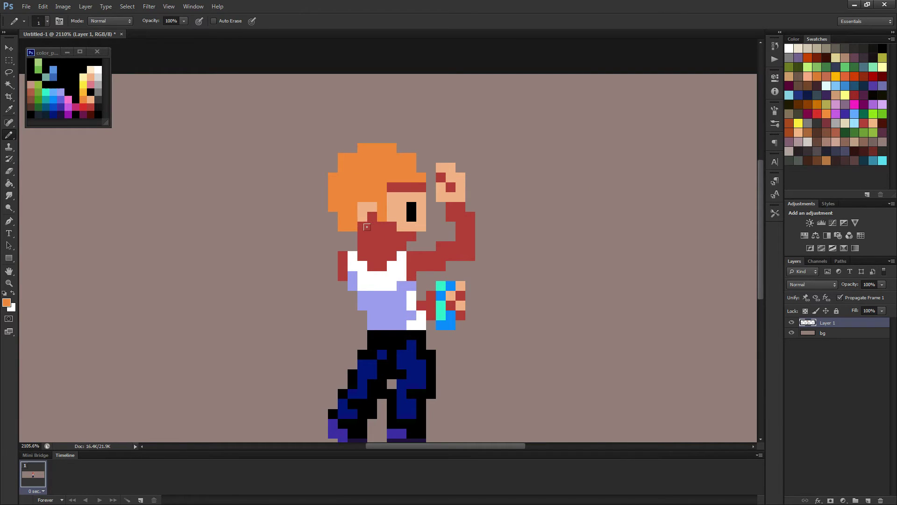
Extend the orange hair down the nape and add stray tufts at the back and along the crown.
{"action": "left_click_drag", "start_coordinate": [359, 228], "coordinate": [362, 243]}
{"action": "left_click", "coordinate": [349, 232]}
{"action": "left_click", "coordinate": [333, 227]}
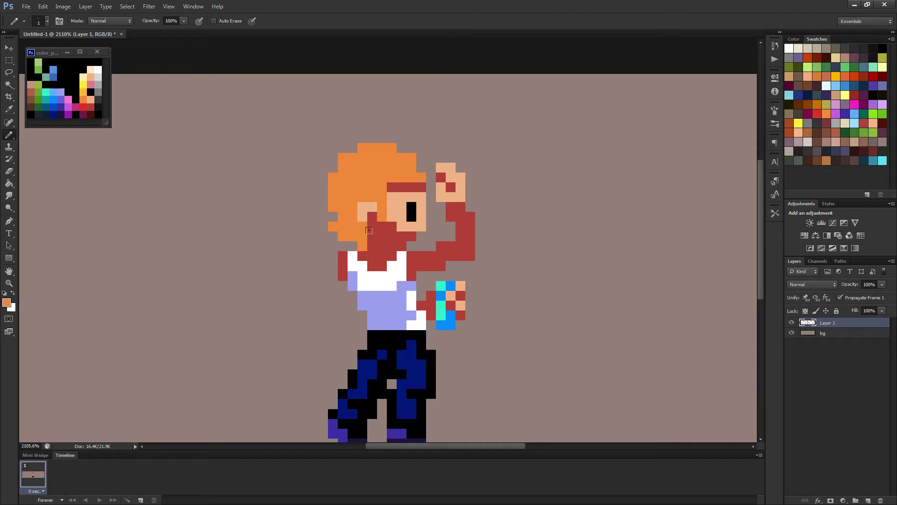
{"action": "left_click", "coordinate": [421, 158]}
{"action": "left_click", "coordinate": [421, 147]}
{"action": "mouse_move", "coordinate": [412, 148]}
{"action": "left_mouse_down"}
{"action": "mouse_move", "coordinate": [385, 136]}
{"action": "mouse_move", "coordinate": [352, 137]}
{"action": "left_mouse_up"}
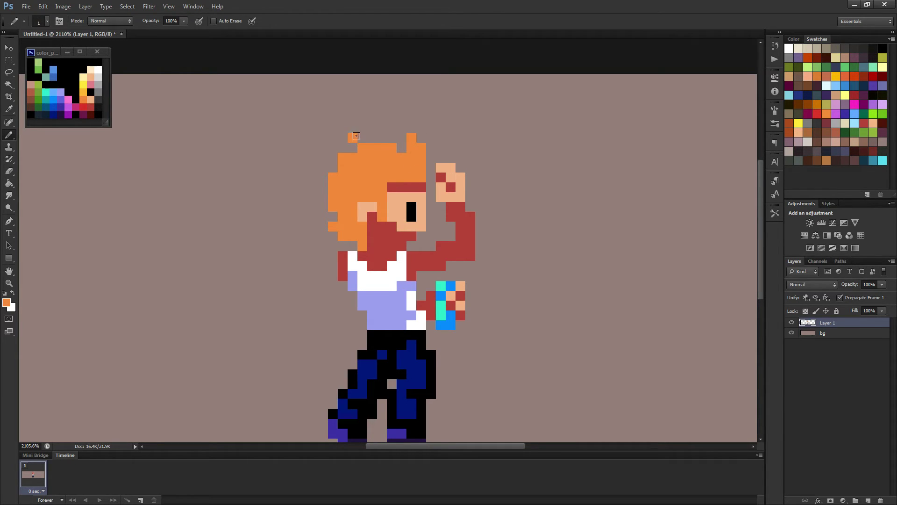
{"action": "scroll", "coordinate": [347, 177], "scroll_direction": "down", "scroll_amount": 3}
{"action": "scroll", "coordinate": [342, 186], "scroll_direction": "down", "scroll_amount": 2}
{"action": "scroll", "coordinate": [327, 159], "scroll_direction": "up", "scroll_amount": 5}
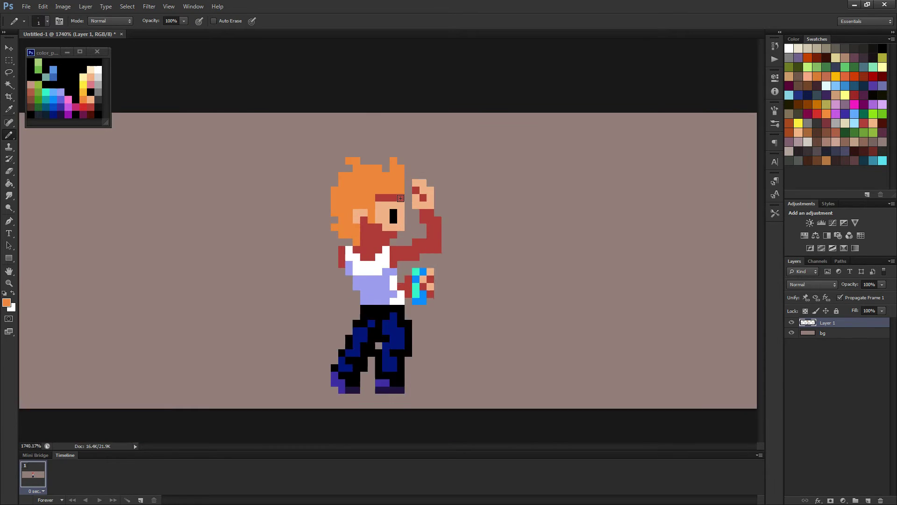
Highlight the hair's crown and back with yellow-orange strands, leaving orange pixels between them.
{"action": "left_click", "coordinate": [83, 87], "text": "alt"}
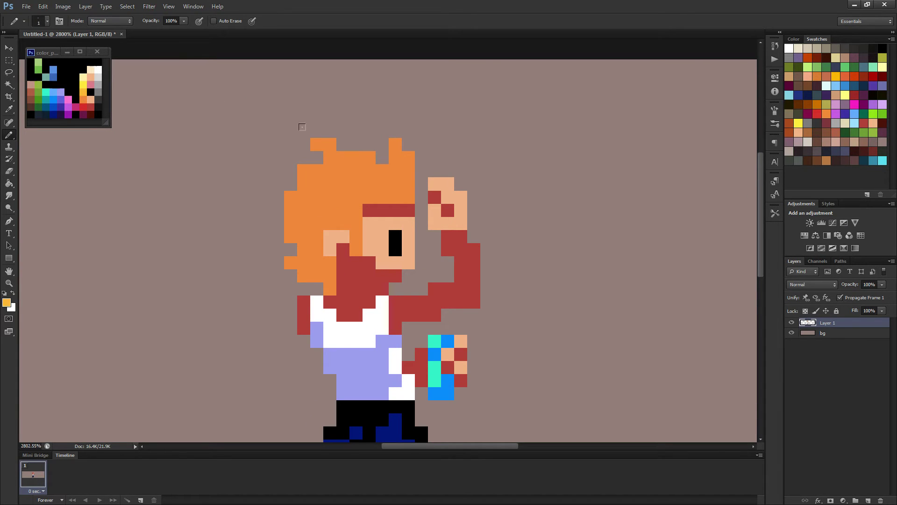
{"action": "mouse_move", "coordinate": [391, 172]}
{"action": "left_mouse_down"}
{"action": "mouse_move", "coordinate": [390, 161]}
{"action": "mouse_move", "coordinate": [408, 184]}
{"action": "mouse_move", "coordinate": [409, 171]}
{"action": "mouse_move", "coordinate": [369, 171]}
{"action": "mouse_move", "coordinate": [330, 157]}
{"action": "mouse_move", "coordinate": [330, 142]}
{"action": "mouse_move", "coordinate": [316, 142]}
{"action": "mouse_move", "coordinate": [337, 180]}
{"action": "left_mouse_up"}
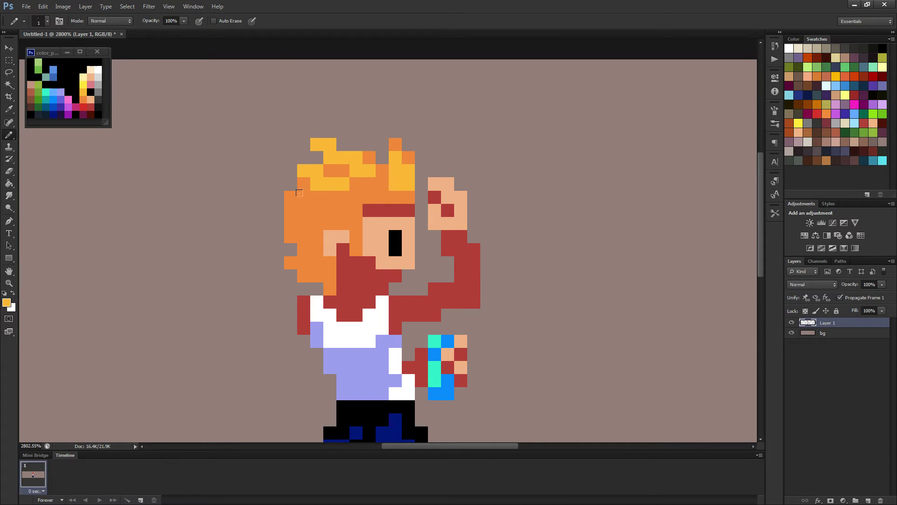
{"action": "left_click_drag", "start_coordinate": [286, 189], "coordinate": [326, 212]}
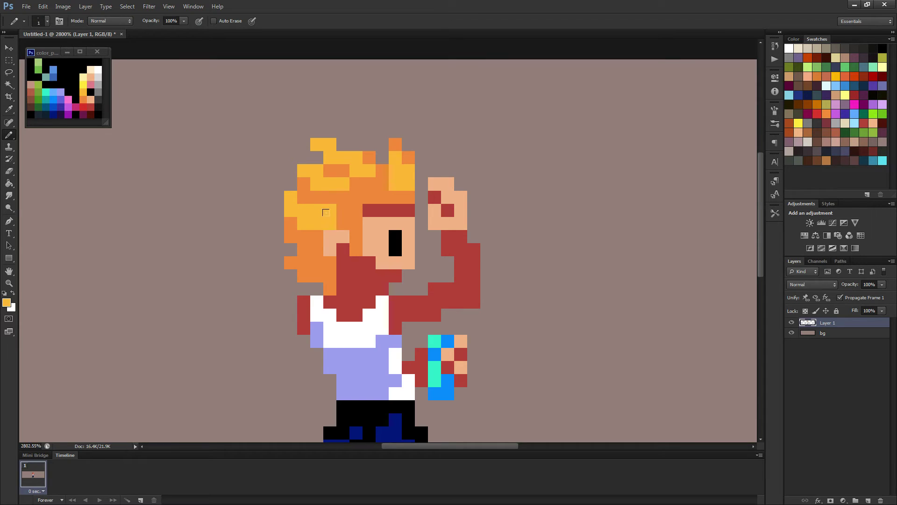
{"action": "left_click", "coordinate": [339, 221], "text": "alt"}
{"action": "left_click", "coordinate": [330, 223]}
{"action": "left_click", "coordinate": [323, 211], "text": "alt"}
Add a yellow-orange sideburn in front of the ear and refine the fringe with yellow-orange and orange pixels.
{"action": "left_click_drag", "start_coordinate": [356, 210], "coordinate": [356, 237]}
{"action": "left_click", "coordinate": [380, 195]}
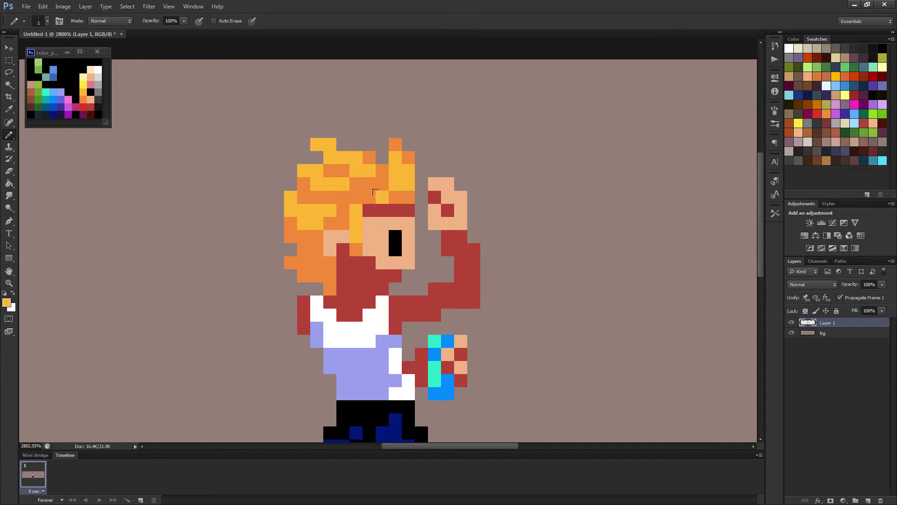
{"action": "left_click", "coordinate": [368, 194]}
{"action": "left_click", "coordinate": [380, 183], "text": "alt"}
{"action": "left_click", "coordinate": [382, 198]}
{"action": "left_click", "coordinate": [397, 186], "text": "alt"}
{"action": "left_click", "coordinate": [410, 196], "text": "alt"}
{"action": "scroll", "coordinate": [420, 255], "scroll_direction": "down", "scroll_amount": 10}
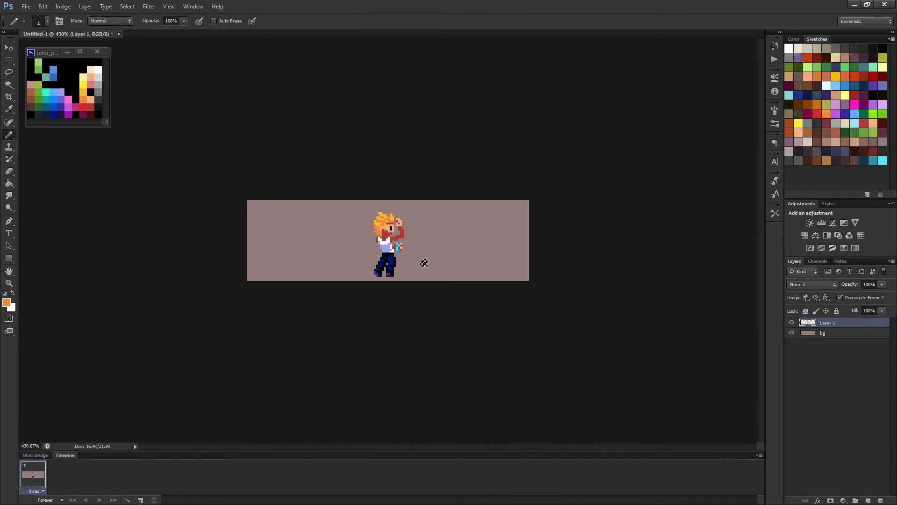
{"action": "scroll", "coordinate": [387, 238], "scroll_direction": "up", "scroll_amount": 7}
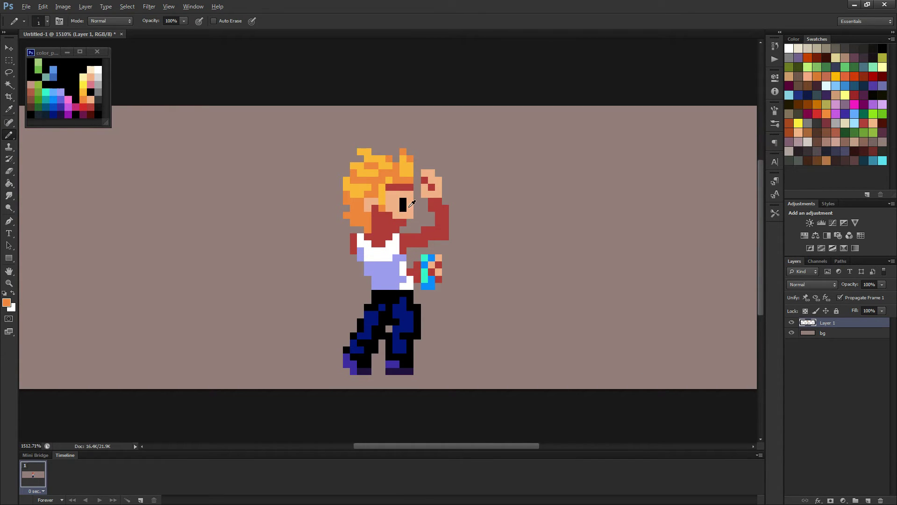
Extend the peach skin of the face over the cheek and down to the jaw.
{"action": "left_click", "coordinate": [401, 212], "text": "alt"}
{"action": "scroll", "coordinate": [400, 231], "scroll_direction": "down", "scroll_amount": 5}
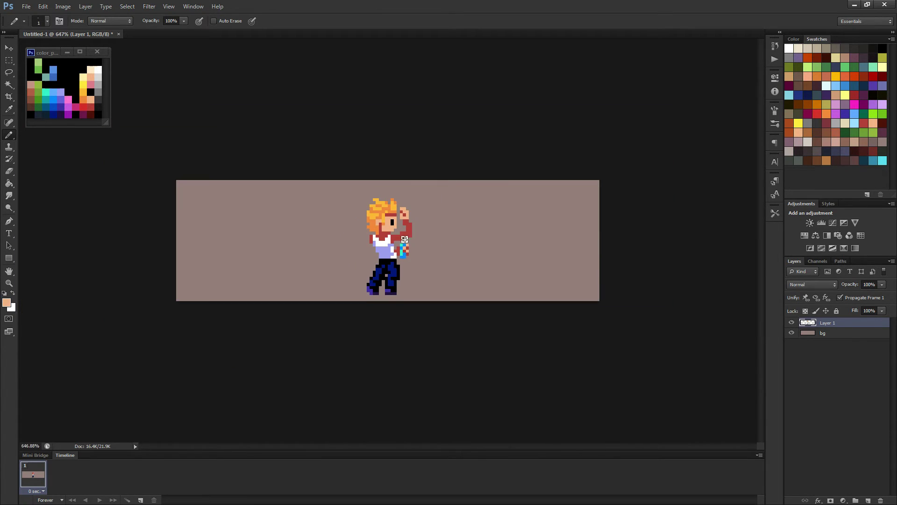
{"action": "scroll", "coordinate": [415, 237], "scroll_direction": "up", "scroll_amount": 4}
{"action": "left_click", "coordinate": [378, 227], "text": "alt"}
{"action": "left_click", "coordinate": [392, 216], "text": "alt"}
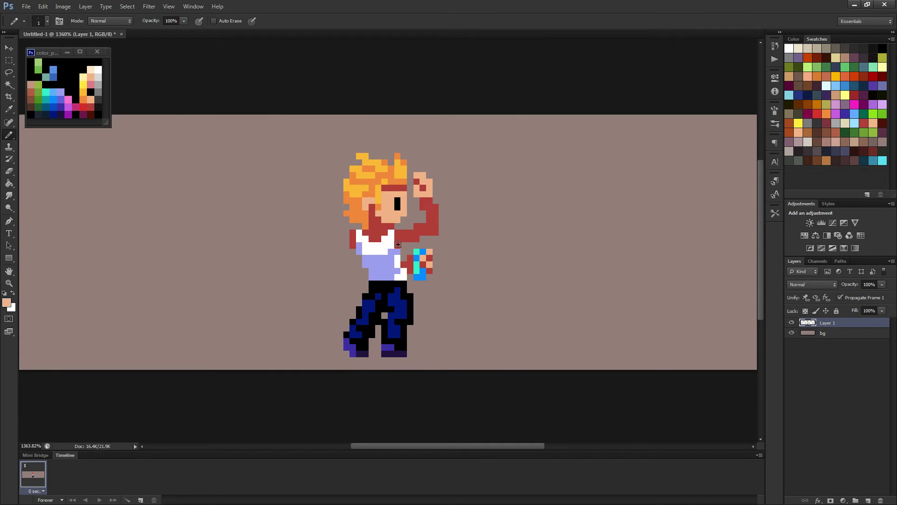
{"action": "scroll", "coordinate": [398, 244], "scroll_direction": "down", "scroll_amount": 10}
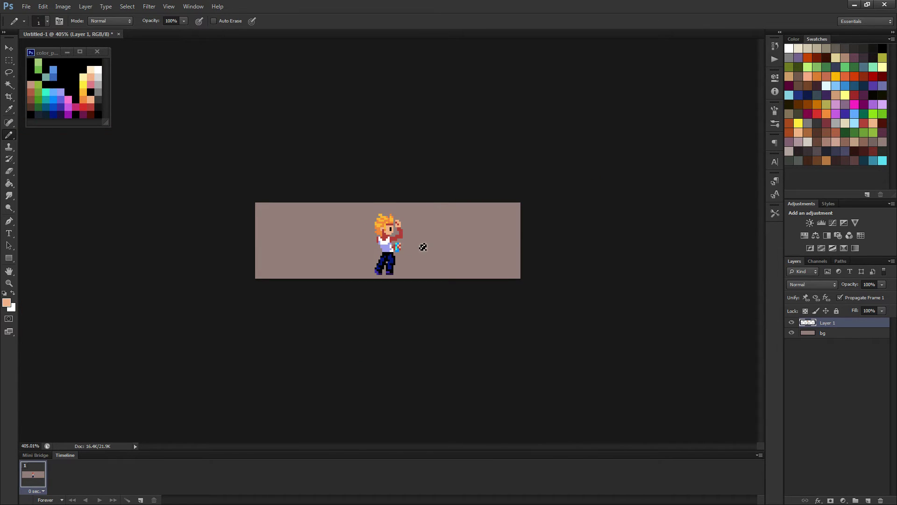
Shade the jaw and the back edge of the face in red around the peach skin.
{"action": "scroll", "coordinate": [413, 247], "scroll_direction": "up", "scroll_amount": 10}
{"action": "left_click", "coordinate": [384, 227], "text": "alt"}
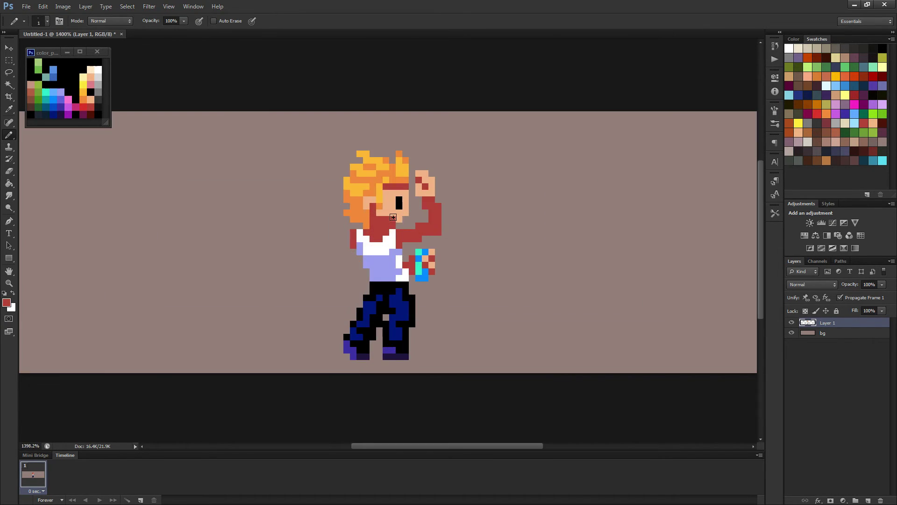
{"action": "left_click", "coordinate": [405, 215]}
{"action": "left_click", "coordinate": [388, 197]}
{"action": "left_click", "coordinate": [386, 200], "text": "alt"}
{"action": "left_click", "coordinate": [391, 215], "text": "alt"}
{"action": "scroll", "coordinate": [427, 235], "scroll_direction": "down", "scroll_amount": 5}
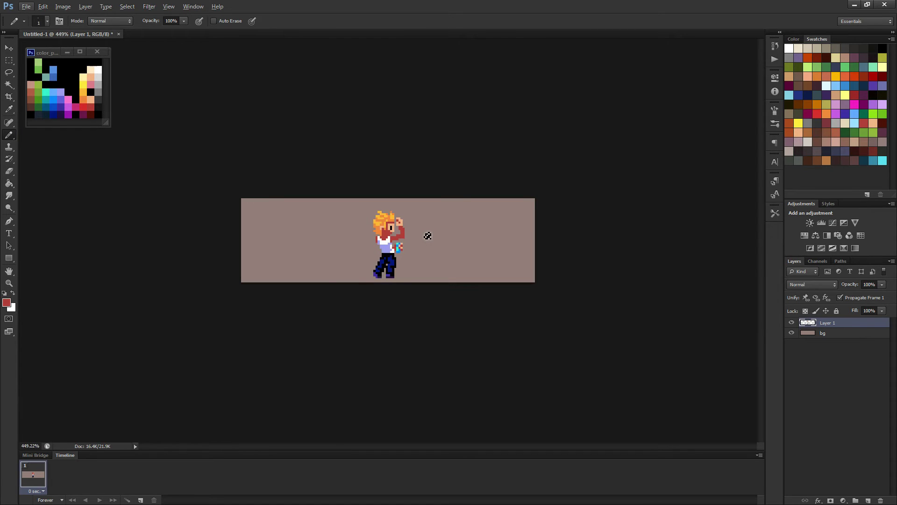
{"action": "scroll", "coordinate": [427, 235], "scroll_direction": "down", "scroll_amount": 2}
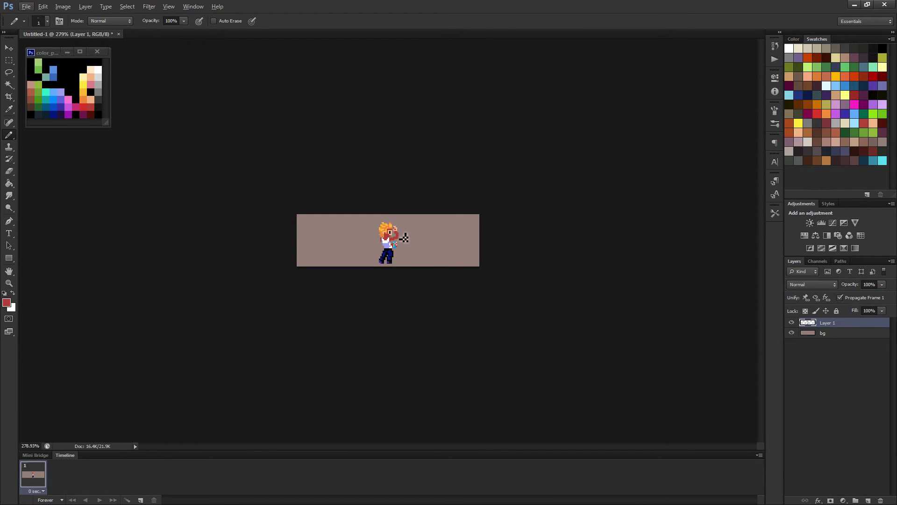
Select the ear and sideburn area, shift it one pixel toward the back of the head, and deselect it.
{"action": "scroll", "coordinate": [398, 234], "scroll_direction": "up", "scroll_amount": 8}
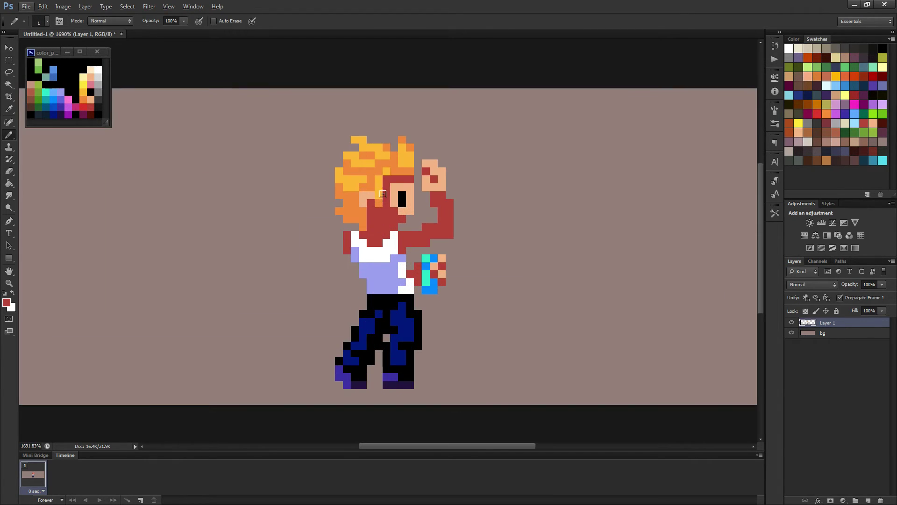
{"action": "key", "text": "m"}
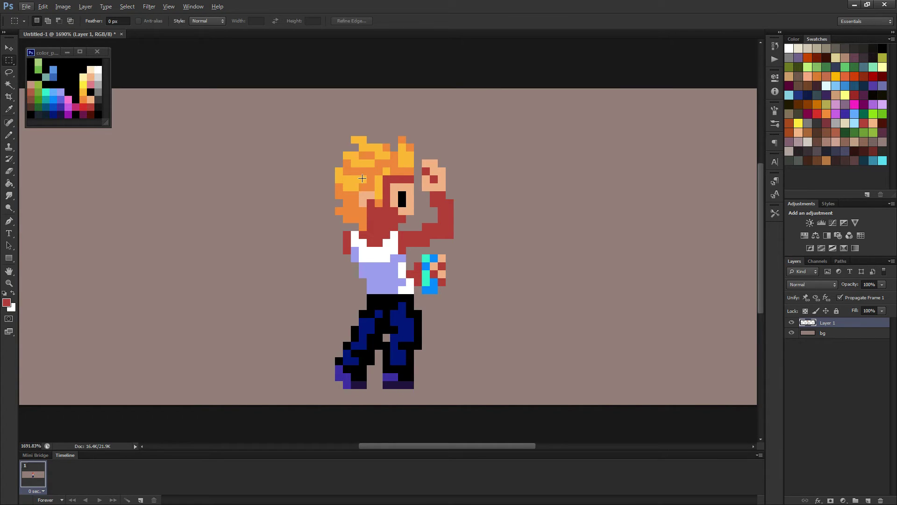
{"action": "left_click_drag", "start_coordinate": [356, 178], "coordinate": [383, 214]}
{"action": "key", "text": "v"}
{"action": "key", "text": "Left"}
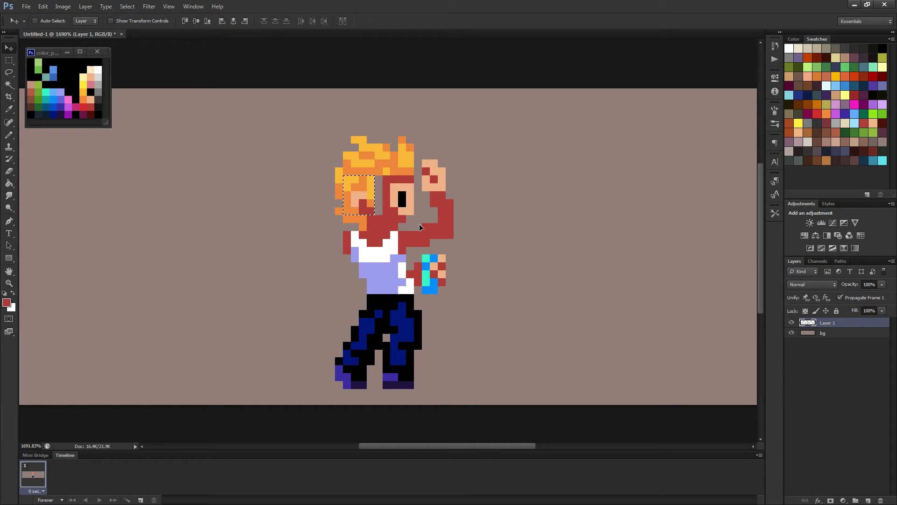
{"action": "key", "text": "ctrl+d"}
{"action": "key", "text": "b"}
Fill the gap beside the sideburn in red and widen the face with peach on the cheek and forehead.
{"action": "scroll", "coordinate": [384, 206], "scroll_direction": "up", "scroll_amount": 2}
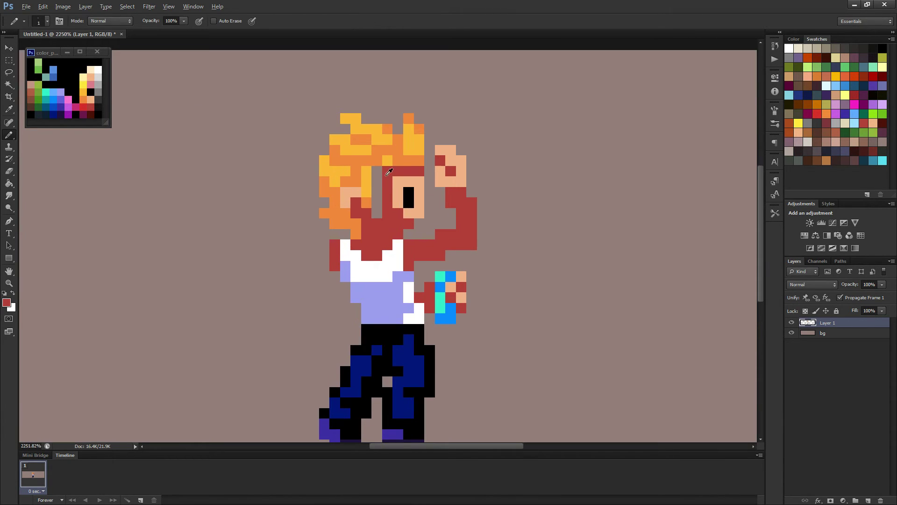
{"action": "left_click_drag", "start_coordinate": [376, 170], "coordinate": [376, 216]}
{"action": "left_click", "coordinate": [395, 187], "text": "alt"}
{"action": "left_click", "coordinate": [377, 181]}
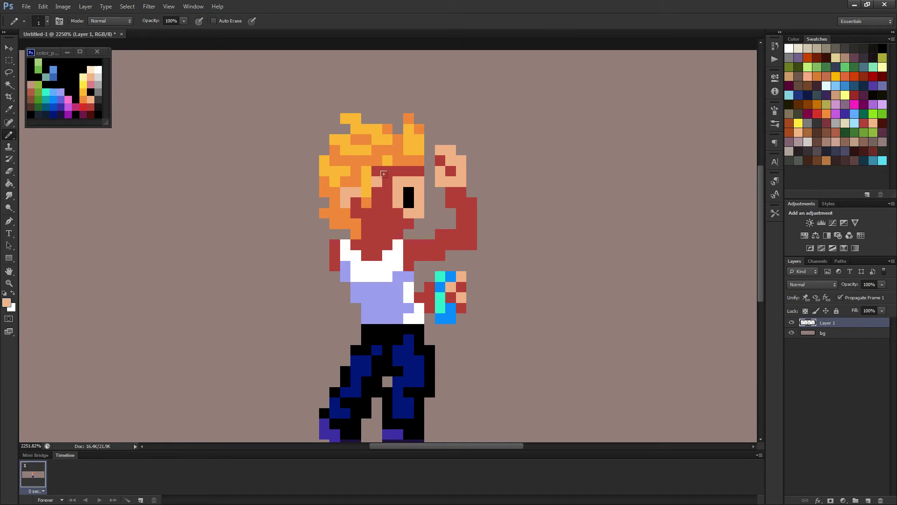
{"action": "left_click_drag", "start_coordinate": [383, 181], "coordinate": [383, 204]}
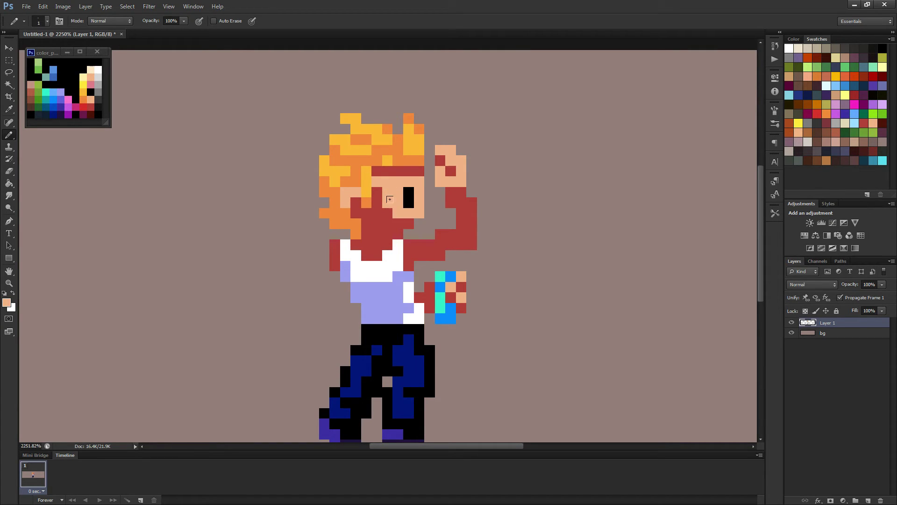
{"action": "mouse_move", "coordinate": [406, 166]}
{"action": "left_mouse_down"}
{"action": "mouse_move", "coordinate": [419, 171]}
{"action": "mouse_move", "coordinate": [385, 171]}
{"action": "mouse_move", "coordinate": [383, 182]}
{"action": "left_mouse_up"}
{"action": "scroll", "coordinate": [382, 182], "scroll_direction": "down", "scroll_amount": 4}
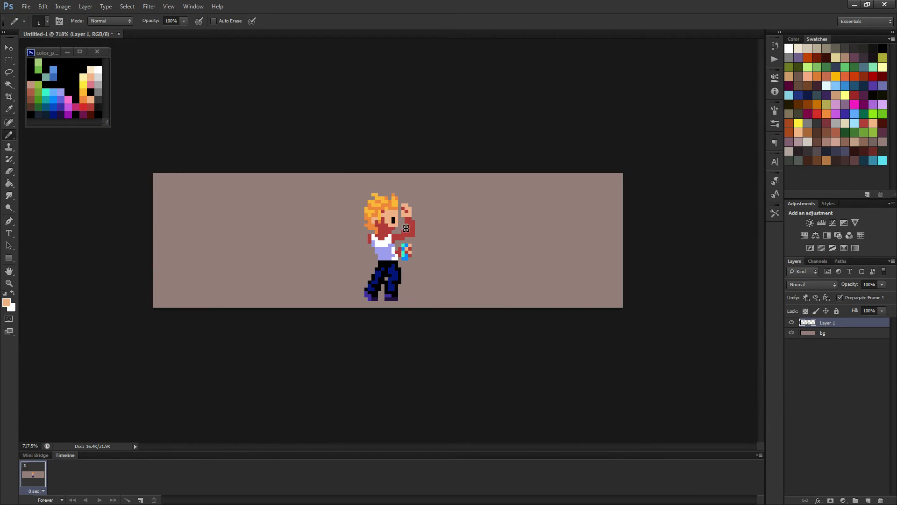
{"action": "scroll", "coordinate": [403, 198], "scroll_direction": "up", "scroll_amount": 2}
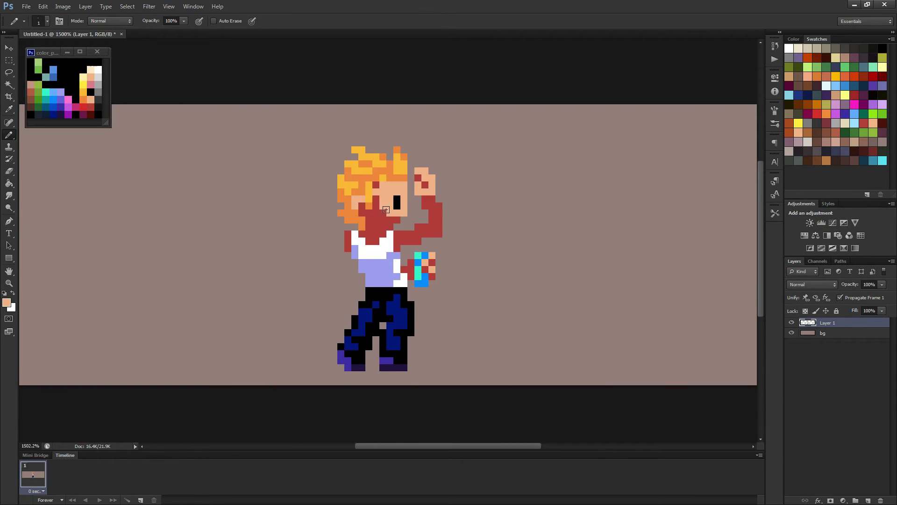
{"action": "scroll", "coordinate": [379, 205], "scroll_direction": "down", "scroll_amount": 4}
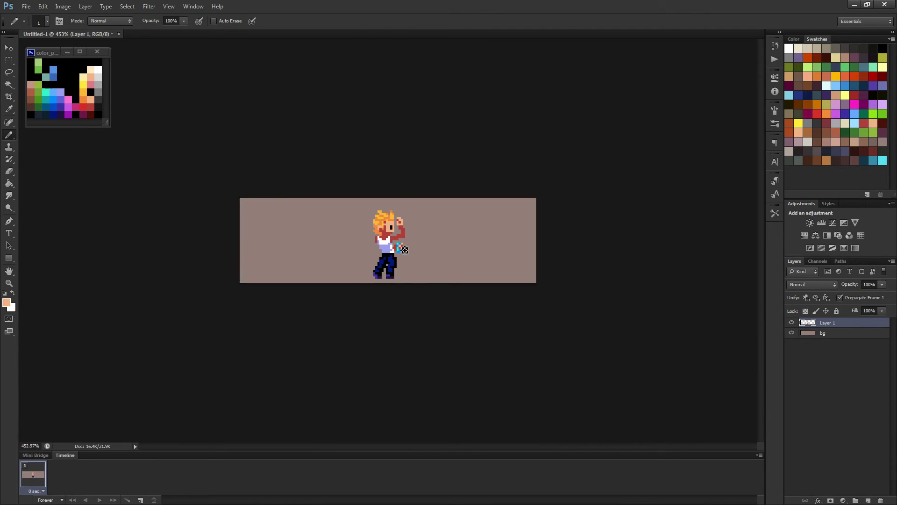
{"action": "scroll", "coordinate": [399, 247], "scroll_direction": "up", "scroll_amount": 4}
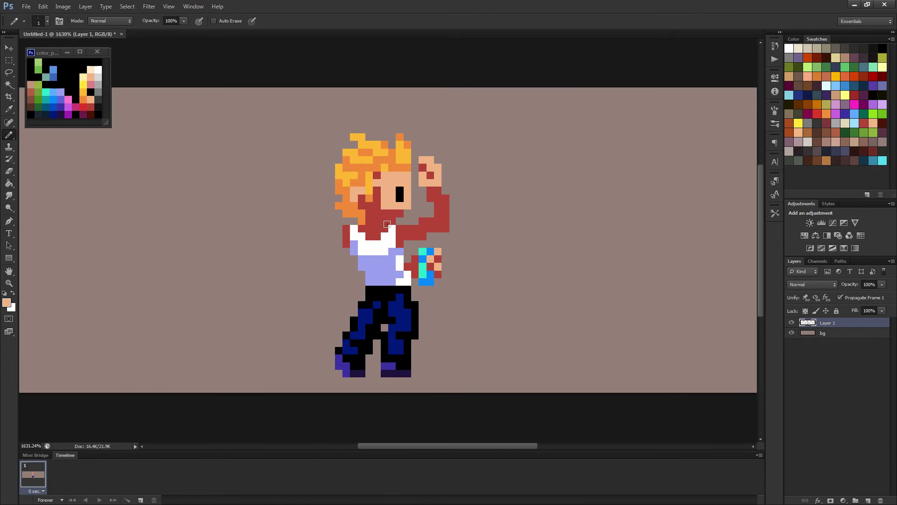
Fill the front of the neck with peach skin and add a red shading pixel at the tank top's neckline.
{"action": "left_click", "coordinate": [384, 218], "text": "alt"}
{"action": "left_click", "coordinate": [390, 205], "text": "alt"}
{"action": "mouse_move", "coordinate": [377, 216]}
{"action": "left_mouse_down"}
{"action": "mouse_move", "coordinate": [370, 228]}
{"action": "mouse_move", "coordinate": [389, 218]}
{"action": "left_mouse_up"}
{"action": "left_click", "coordinate": [394, 215], "text": "alt"}
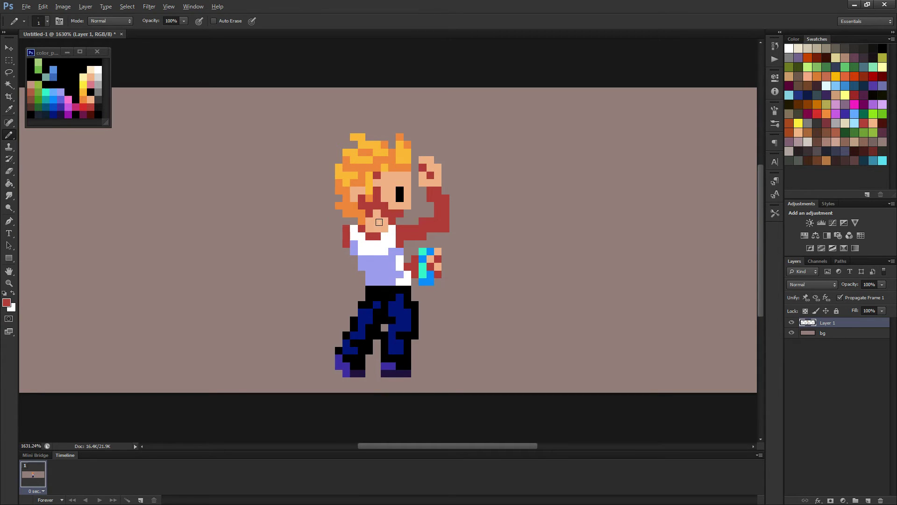
{"action": "left_click", "coordinate": [379, 222], "text": "alt"}
{"action": "scroll", "coordinate": [410, 247], "scroll_direction": "down", "scroll_amount": 4}
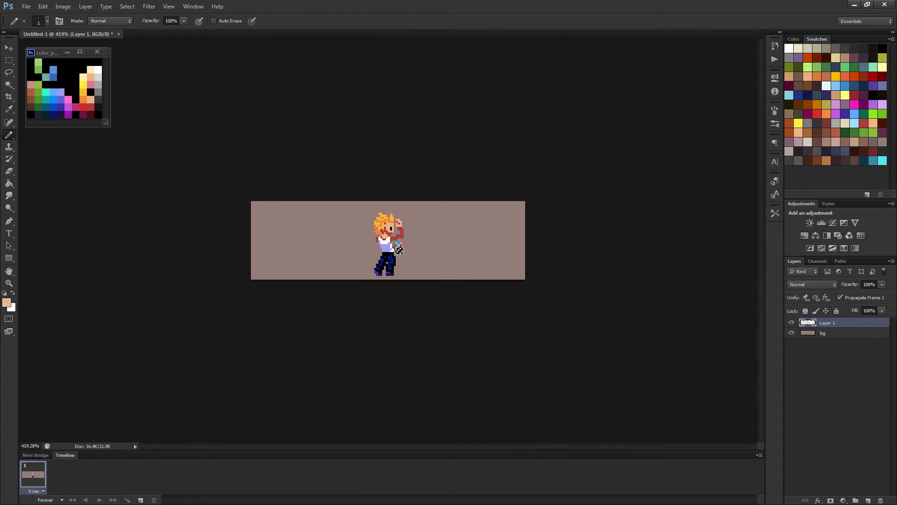
{"action": "scroll", "coordinate": [398, 248], "scroll_direction": "up", "scroll_amount": 4}
{"action": "left_click", "coordinate": [380, 234], "text": "alt"}
{"action": "left_click", "coordinate": [387, 231]}
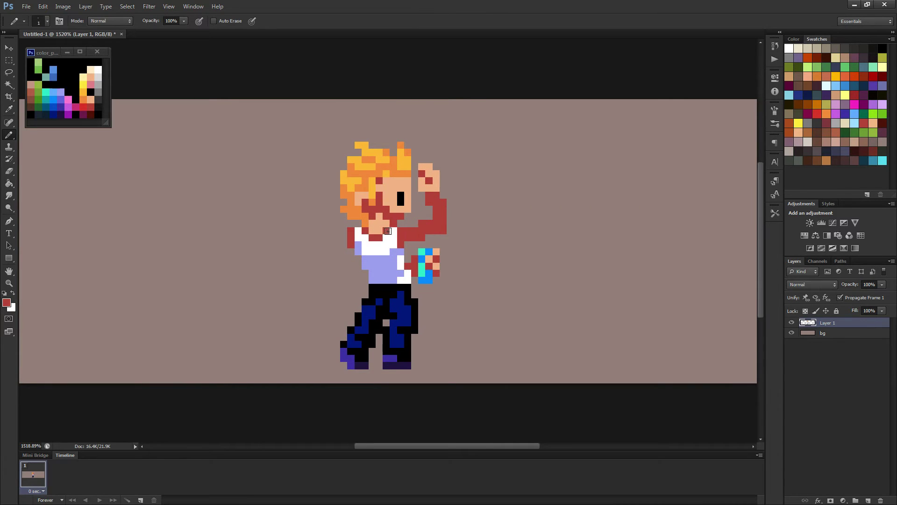
Highlight the back shoulder and the raised arm in peach from the upper arm past the elbow.
{"action": "left_click", "coordinate": [379, 224], "text": "alt"}
{"action": "left_click", "coordinate": [351, 231]}
{"action": "left_click", "coordinate": [351, 237]}
{"action": "left_click", "coordinate": [408, 231]}
{"action": "mouse_move", "coordinate": [411, 231]}
{"action": "left_mouse_down"}
{"action": "mouse_move", "coordinate": [435, 222]}
{"action": "mouse_move", "coordinate": [435, 206]}
{"action": "mouse_move", "coordinate": [445, 209]}
{"action": "mouse_move", "coordinate": [437, 195]}
{"action": "mouse_move", "coordinate": [444, 218]}
{"action": "left_mouse_up"}
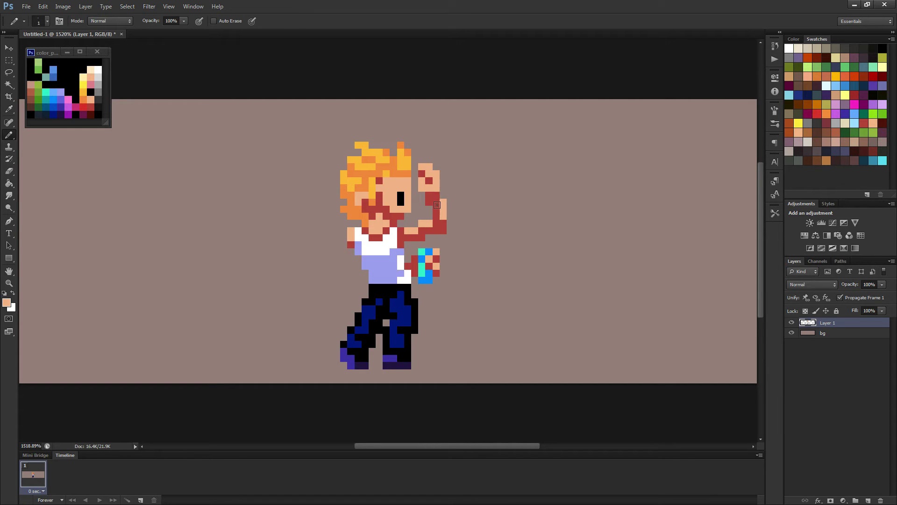
{"action": "scroll", "coordinate": [457, 214], "scroll_direction": "down", "scroll_amount": 3}
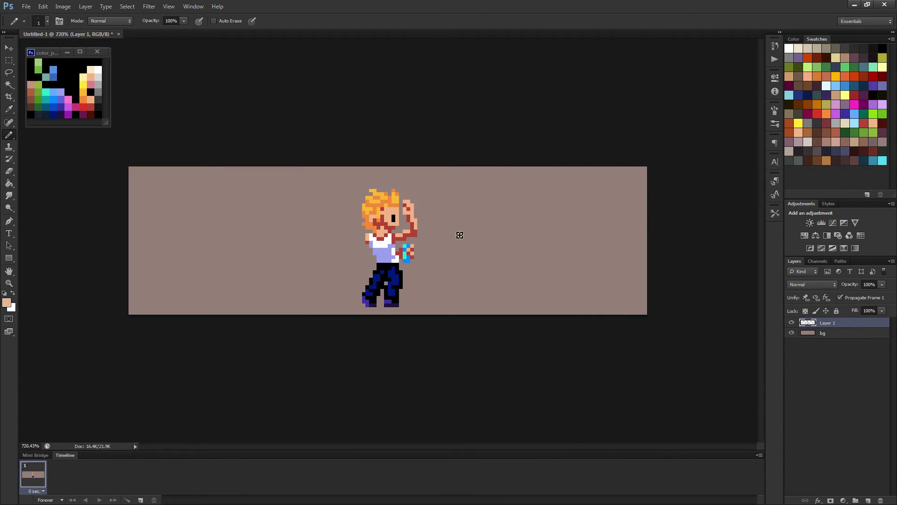
{"action": "scroll", "coordinate": [454, 239], "scroll_direction": "down", "scroll_amount": 3}
{"action": "scroll", "coordinate": [434, 245], "scroll_direction": "up", "scroll_amount": 3}
{"action": "scroll", "coordinate": [420, 245], "scroll_direction": "up", "scroll_amount": 3}
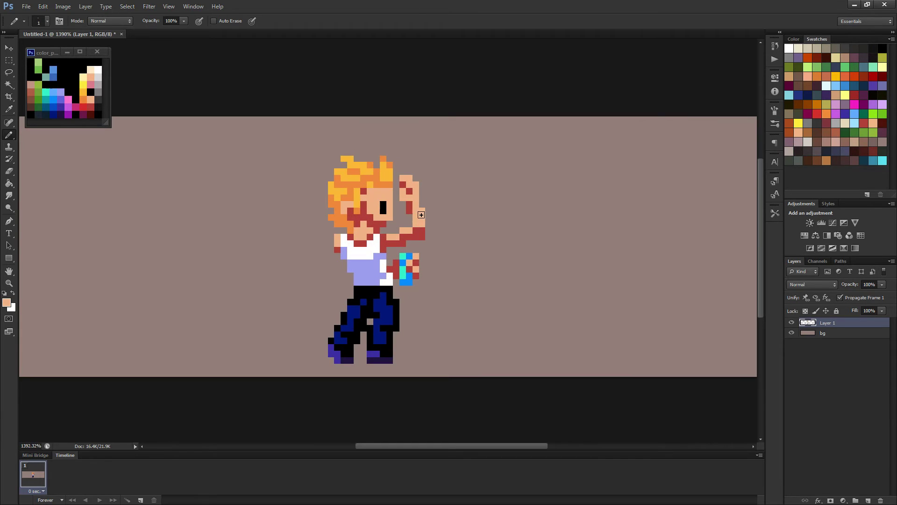
Round off the raised arm's elbow by erasing its outer corner pixel.
{"action": "scroll", "coordinate": [432, 239], "scroll_direction": "down", "scroll_amount": 3}
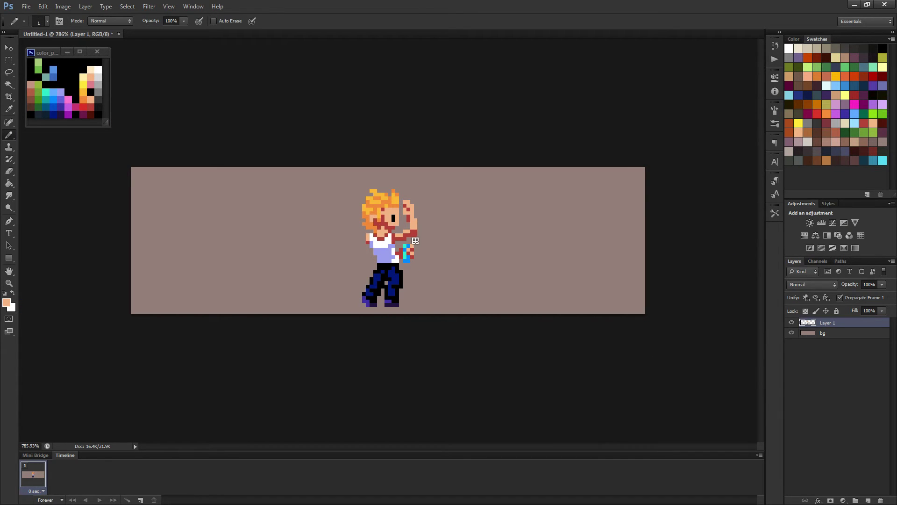
{"action": "scroll", "coordinate": [411, 241], "scroll_direction": "up", "scroll_amount": 1}
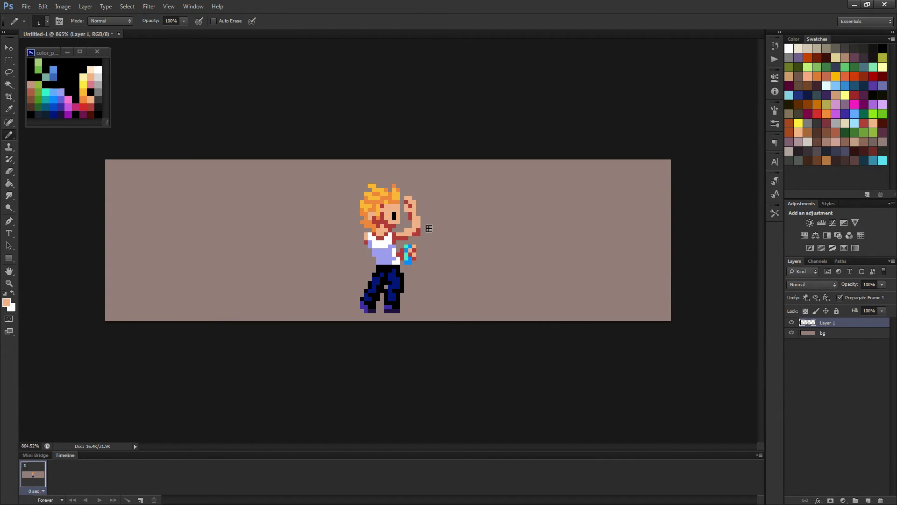
{"action": "key", "text": "e"}
{"action": "scroll", "coordinate": [435, 248], "scroll_direction": "down", "scroll_amount": 6}
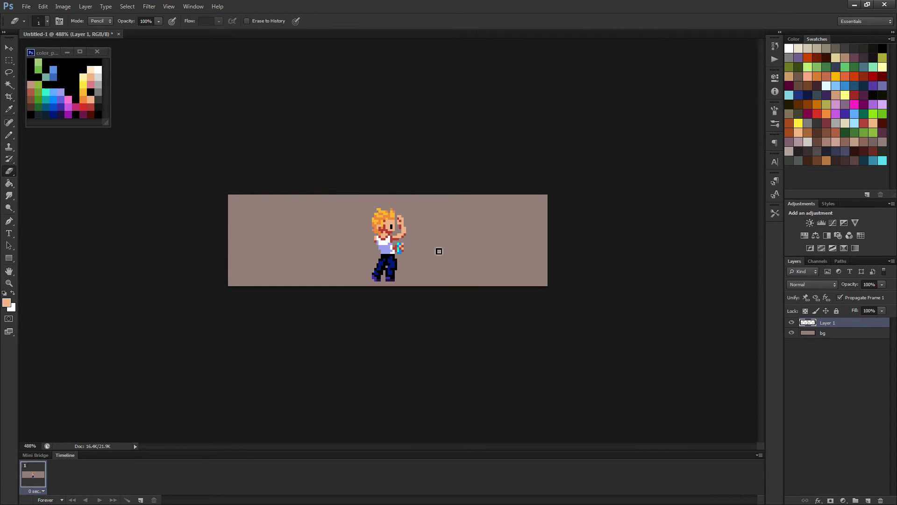
{"action": "scroll", "coordinate": [424, 256], "scroll_direction": "down", "scroll_amount": 3}
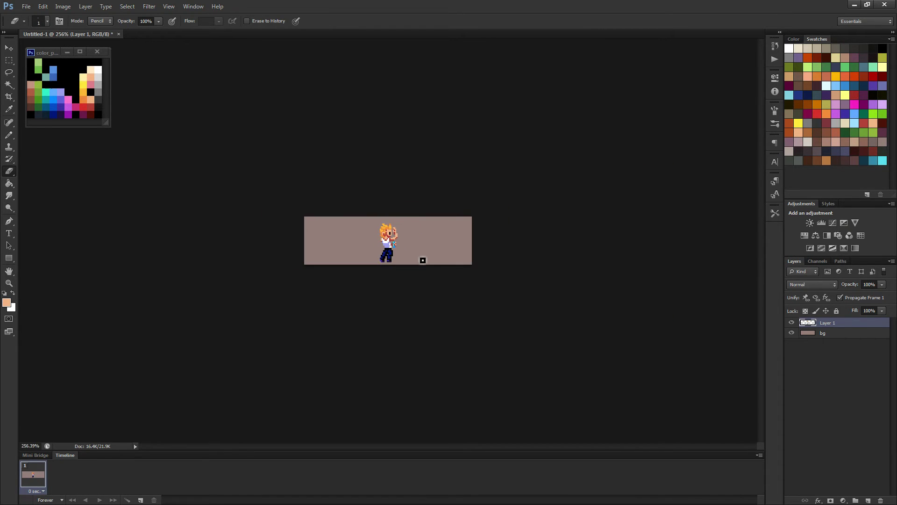
{"action": "scroll", "coordinate": [420, 258], "scroll_direction": "up", "scroll_amount": 3}
{"action": "key", "text": "b"}
{"action": "scroll", "coordinate": [415, 247], "scroll_direction": "up", "scroll_amount": 10}
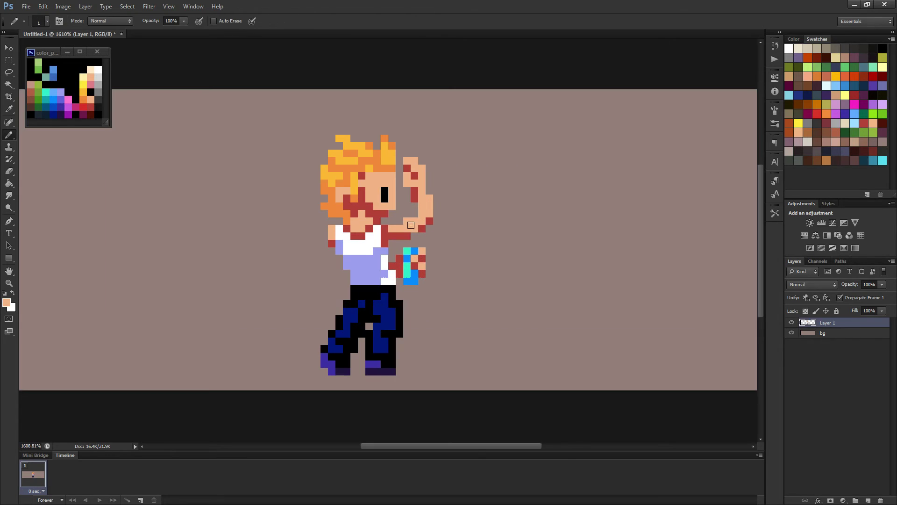
Shade the inner side of the raised elbow with a red pixel and touch up the elbow in peach.
{"action": "left_click", "coordinate": [433, 220], "text": "alt"}
{"action": "left_click", "coordinate": [422, 214]}
{"action": "left_click", "coordinate": [421, 205], "text": "alt"}
{"action": "left_click", "coordinate": [430, 221]}
{"action": "scroll", "coordinate": [441, 228], "scroll_direction": "down", "scroll_amount": 2}
{"action": "scroll", "coordinate": [435, 231], "scroll_direction": "up", "scroll_amount": 1}
{"action": "left_click", "coordinate": [422, 229], "text": "alt"}
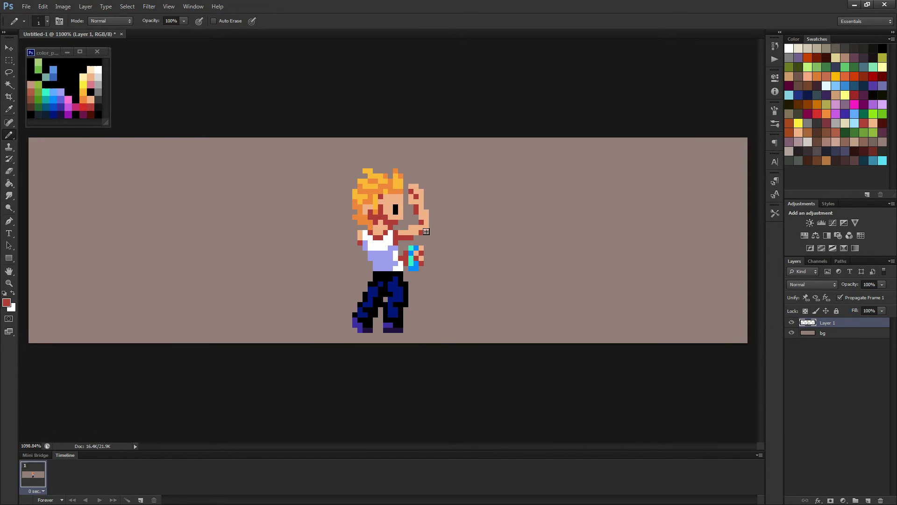
{"action": "left_click", "coordinate": [419, 225], "text": "alt"}
Select the raised hand and forearm, shift them down one pixel, and deselect them.
{"action": "scroll", "coordinate": [436, 232], "scroll_direction": "down", "scroll_amount": 2}
{"action": "scroll", "coordinate": [440, 238], "scroll_direction": "down", "scroll_amount": 3}
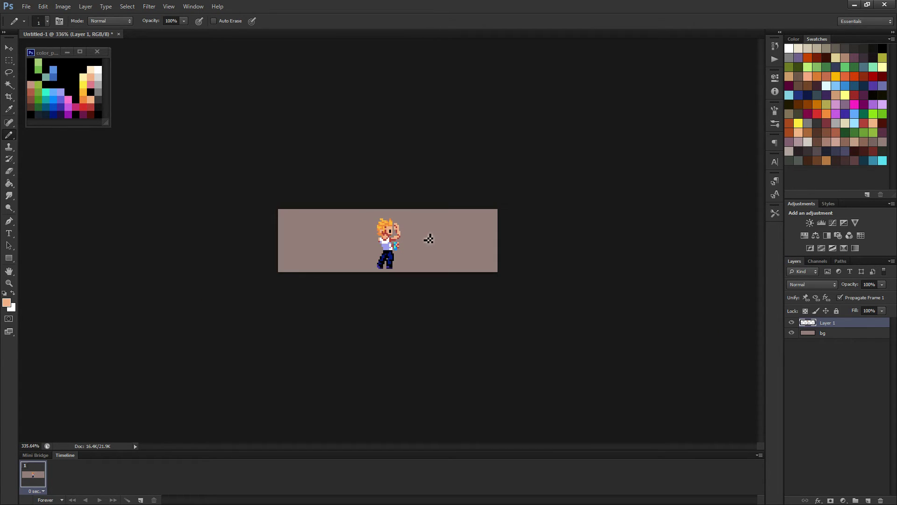
{"action": "scroll", "coordinate": [420, 239], "scroll_direction": "up", "scroll_amount": 5}
{"action": "key", "text": "m"}
{"action": "scroll", "coordinate": [415, 204], "scroll_direction": "up", "scroll_amount": 2}
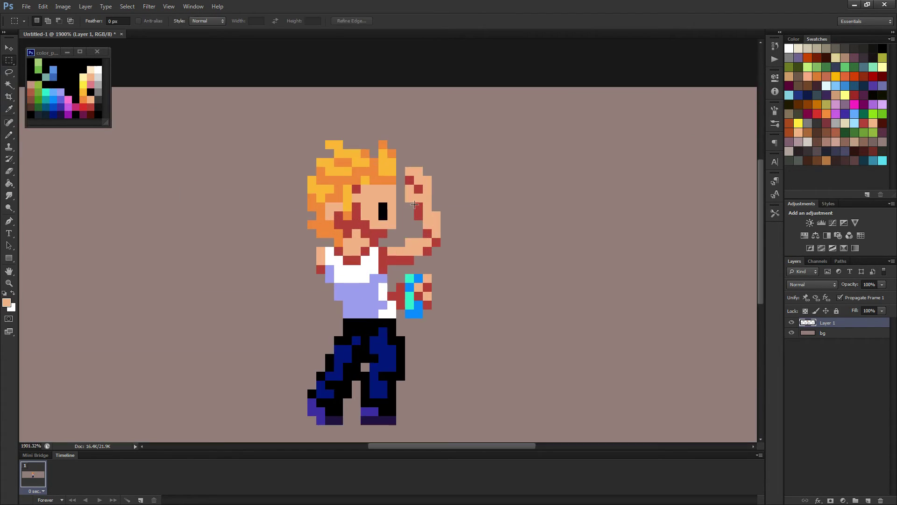
{"action": "left_click_drag", "start_coordinate": [398, 167], "coordinate": [456, 217]}
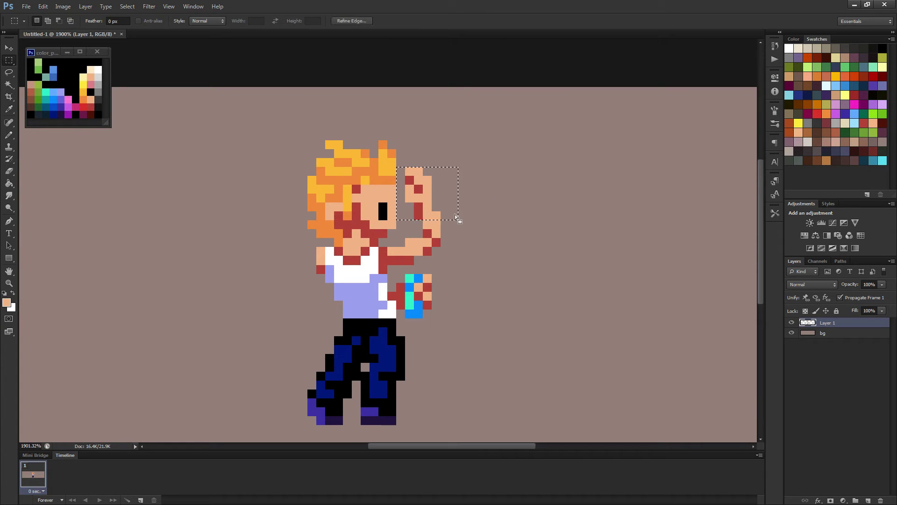
{"action": "key", "text": "ctrl+Down"}
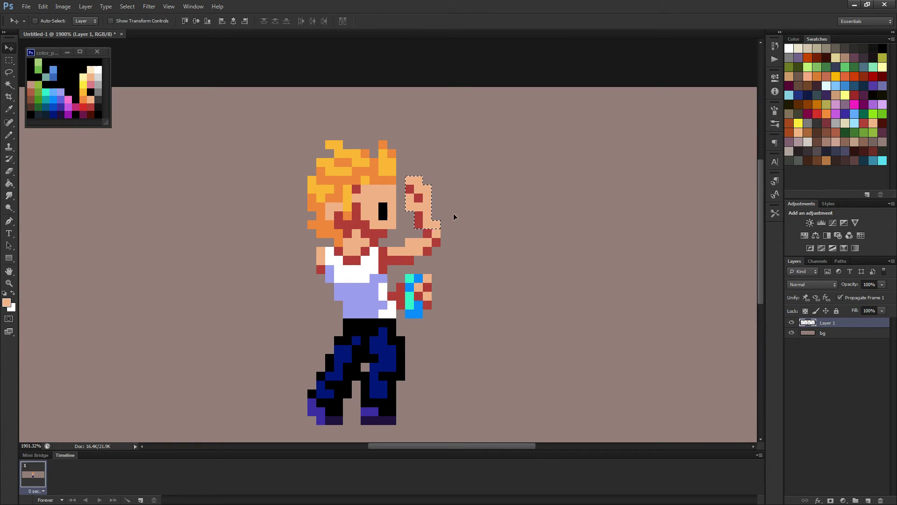
{"action": "key", "text": "ctrl+d"}
Extend the red shading along the inner forearm just above the elbow.
{"action": "key", "text": "b"}
{"action": "left_click", "coordinate": [419, 218], "text": "alt"}
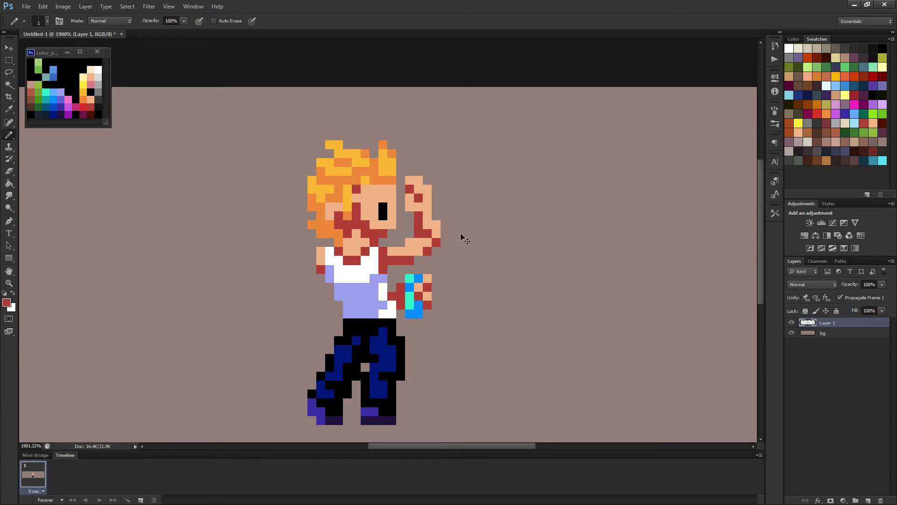
{"action": "scroll", "coordinate": [461, 237], "scroll_direction": "down", "scroll_amount": 2}
{"action": "scroll", "coordinate": [465, 253], "scroll_direction": "down", "scroll_amount": 3}
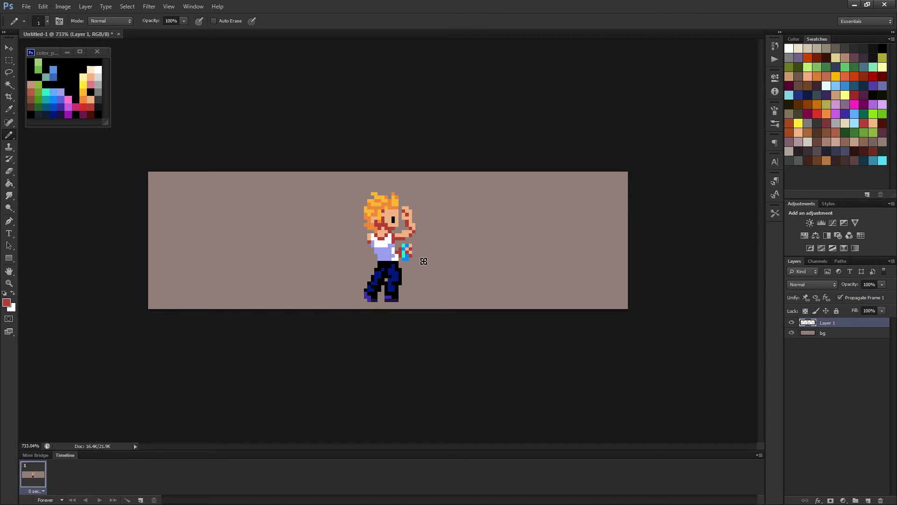
{"action": "scroll", "coordinate": [423, 261], "scroll_direction": "down", "scroll_amount": 1}
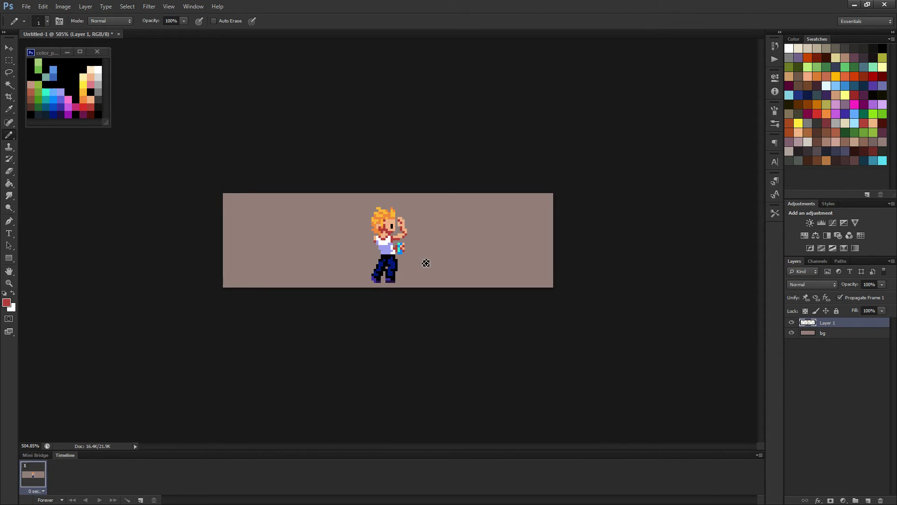
Reshape the eye by adding a black pixel behind its upper half.
{"action": "scroll", "coordinate": [401, 229], "scroll_direction": "up", "scroll_amount": 3}
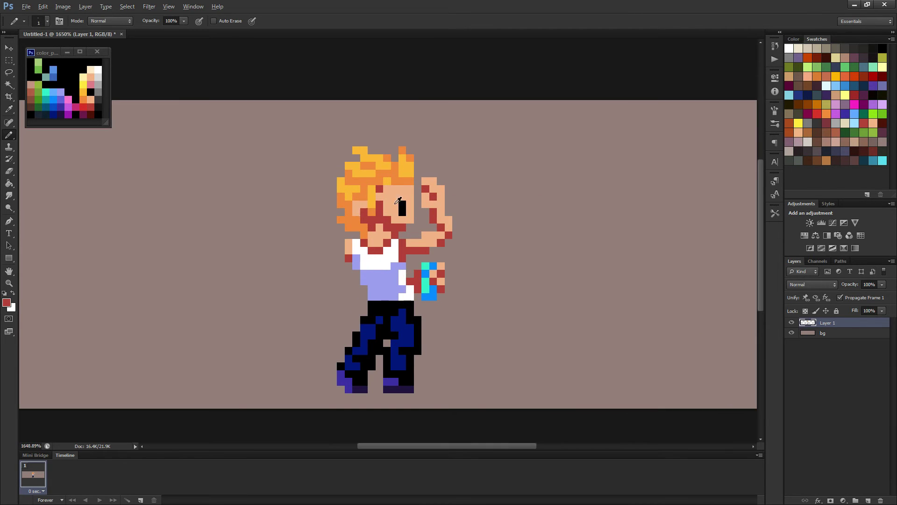
{"action": "left_click", "coordinate": [405, 204], "text": "alt"}
{"action": "scroll", "coordinate": [444, 232], "scroll_direction": "down", "scroll_amount": 3}
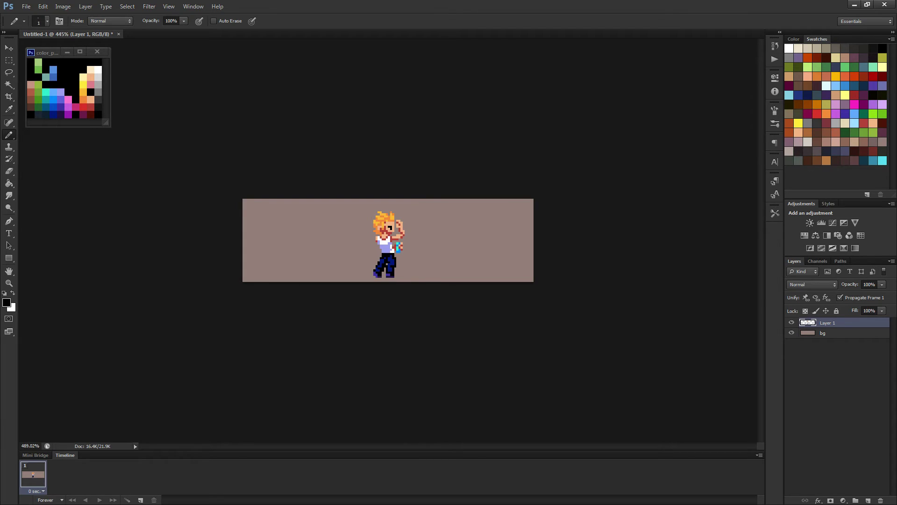
{"action": "scroll", "coordinate": [413, 245], "scroll_direction": "up", "scroll_amount": 3}
{"action": "scroll", "coordinate": [412, 245], "scroll_direction": "up", "scroll_amount": 1}
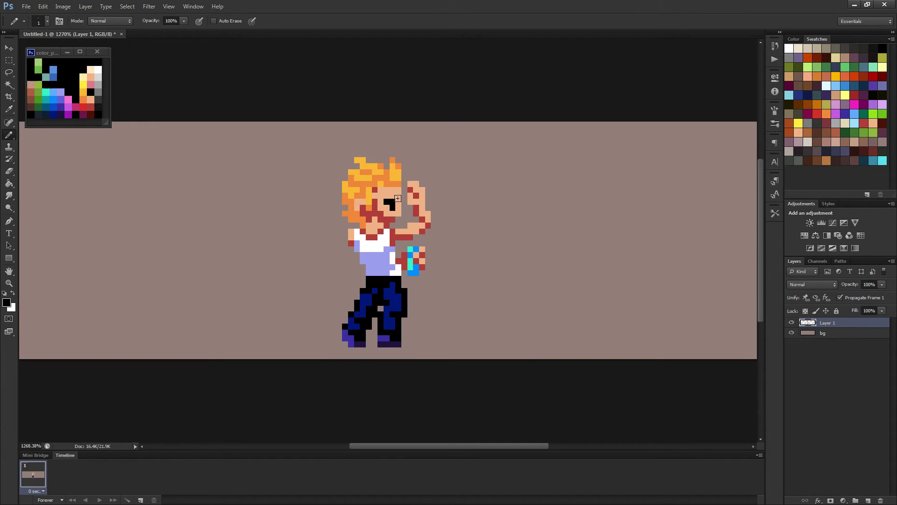
Try to extend the eye to the front edge of the face in black and trim its back in peach.
{"action": "left_click", "coordinate": [398, 206]}
{"action": "left_click", "coordinate": [398, 201]}
{"action": "left_click", "coordinate": [381, 196], "text": "alt"}
{"action": "left_click", "coordinate": [387, 201]}
{"action": "scroll", "coordinate": [437, 220], "scroll_direction": "down", "scroll_amount": 4}
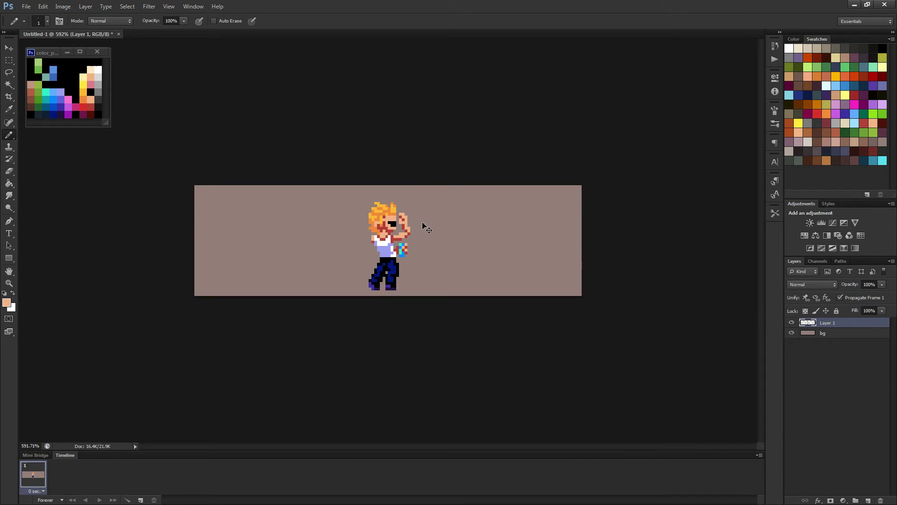
{"action": "scroll", "coordinate": [427, 234], "scroll_direction": "down", "scroll_amount": 2}
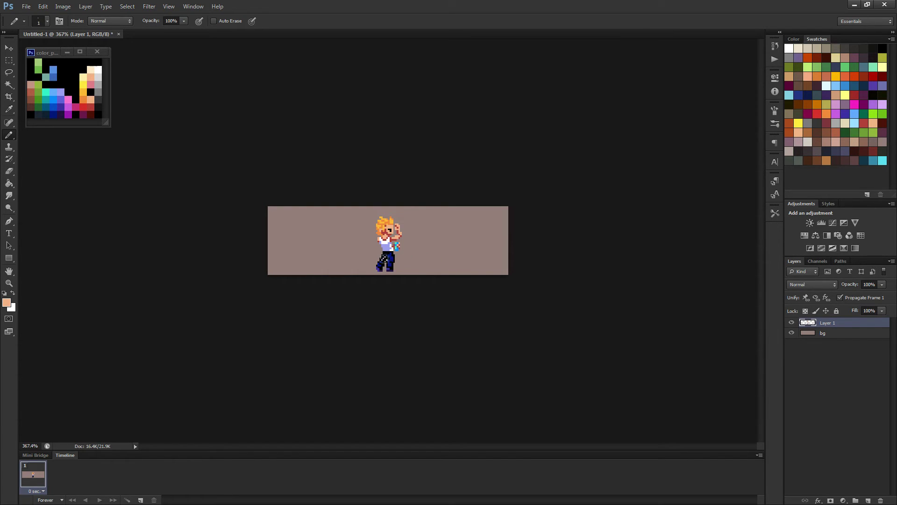
Select the lower torso and legs without the hand holding the blue object, move them up one pixel, and deselect.
{"action": "key", "text": "m"}
{"action": "scroll", "coordinate": [362, 264], "scroll_direction": "up", "scroll_amount": 3}
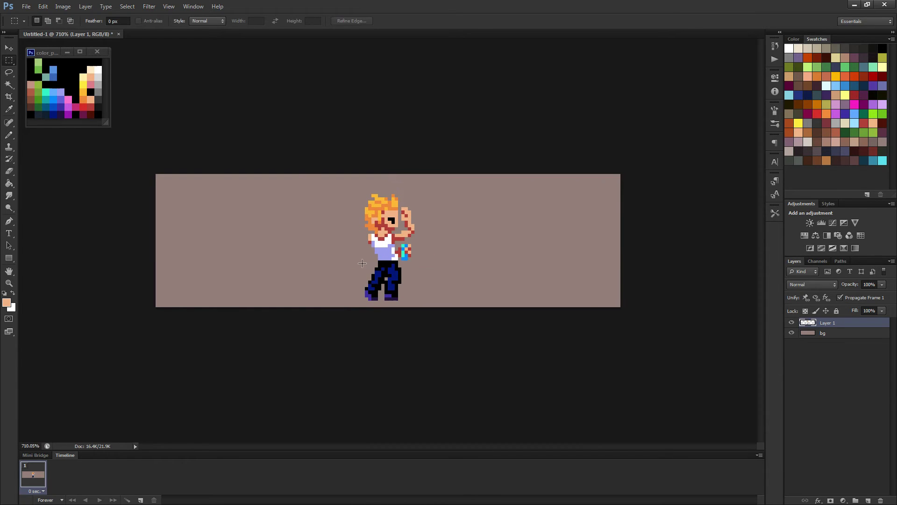
{"action": "left_click_drag", "start_coordinate": [362, 251], "coordinate": [401, 304]}
{"action": "key", "text": "alt"}
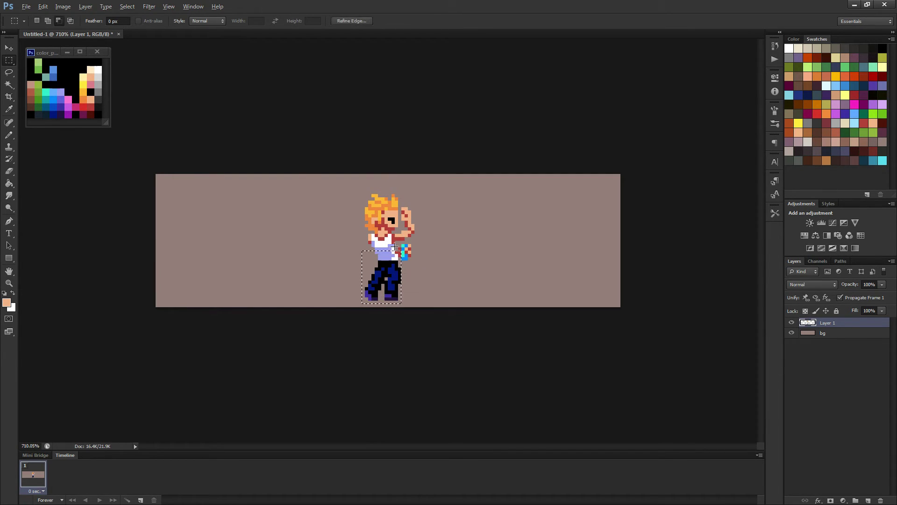
{"action": "left_click_drag", "start_coordinate": [393, 244], "coordinate": [404, 264]}
{"action": "key", "text": "v"}
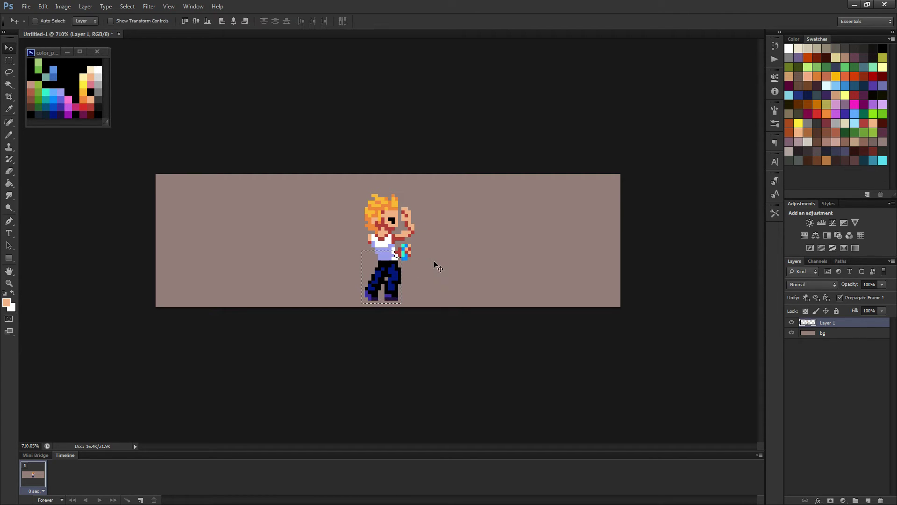
{"action": "key", "text": "Up"}
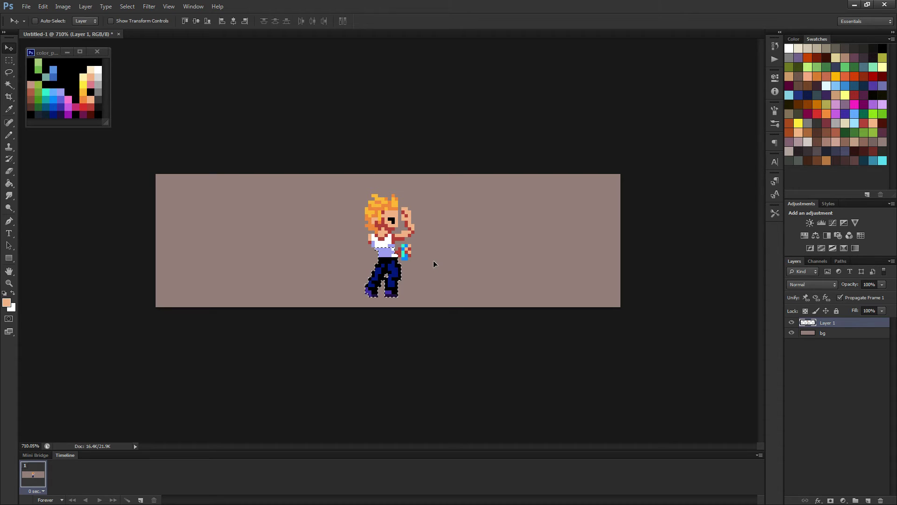
{"action": "key", "text": "ctrl+d"}
Connect the palm and forearm shading of the raised arm with red at the wrist.
{"action": "key", "text": "b"}
{"action": "scroll", "coordinate": [440, 264], "scroll_direction": "up", "scroll_amount": 5}
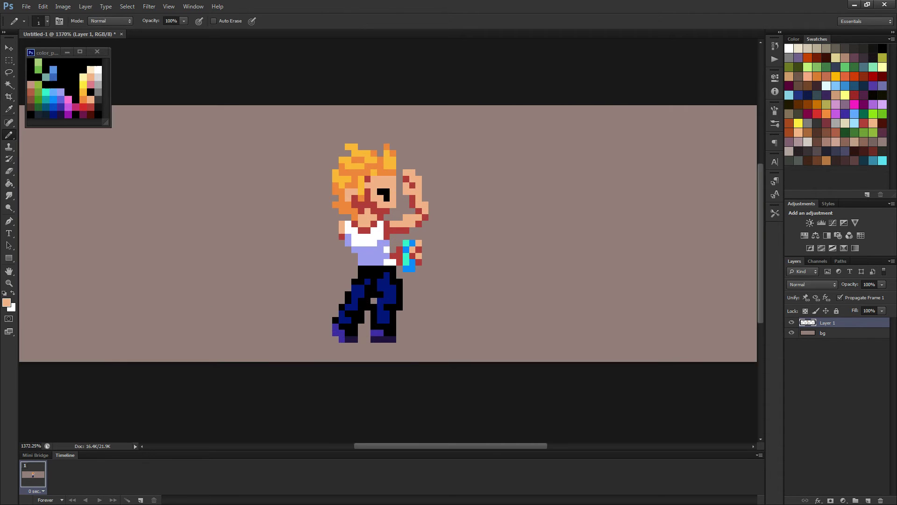
{"action": "scroll", "coordinate": [408, 233], "scroll_direction": "down", "scroll_amount": 2}
{"action": "scroll", "coordinate": [408, 232], "scroll_direction": "down", "scroll_amount": 2}
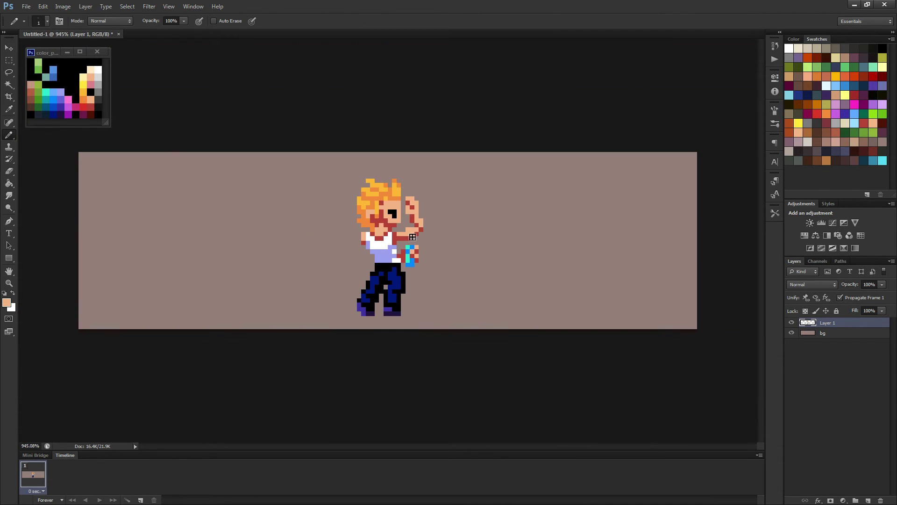
{"action": "scroll", "coordinate": [418, 216], "scroll_direction": "up", "scroll_amount": 4}
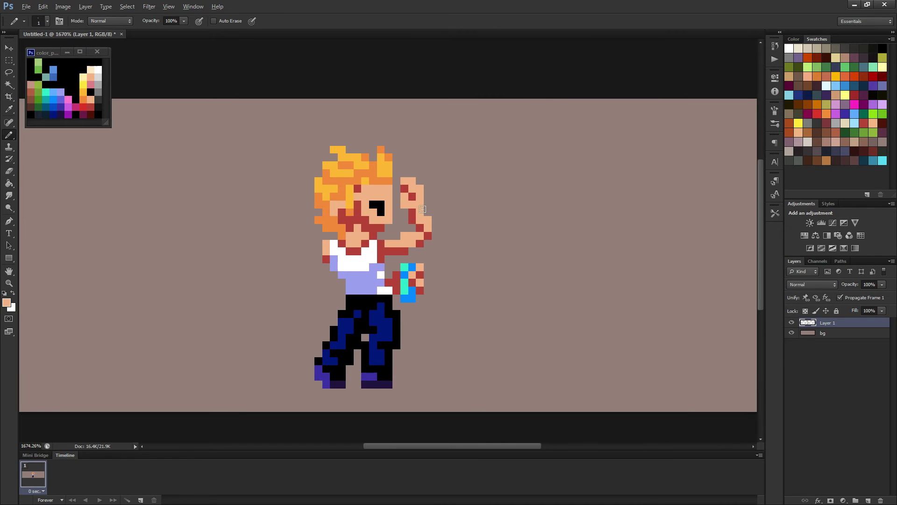
{"action": "left_click", "coordinate": [412, 215], "text": "alt"}
{"action": "scroll", "coordinate": [444, 208], "scroll_direction": "down", "scroll_amount": 5}
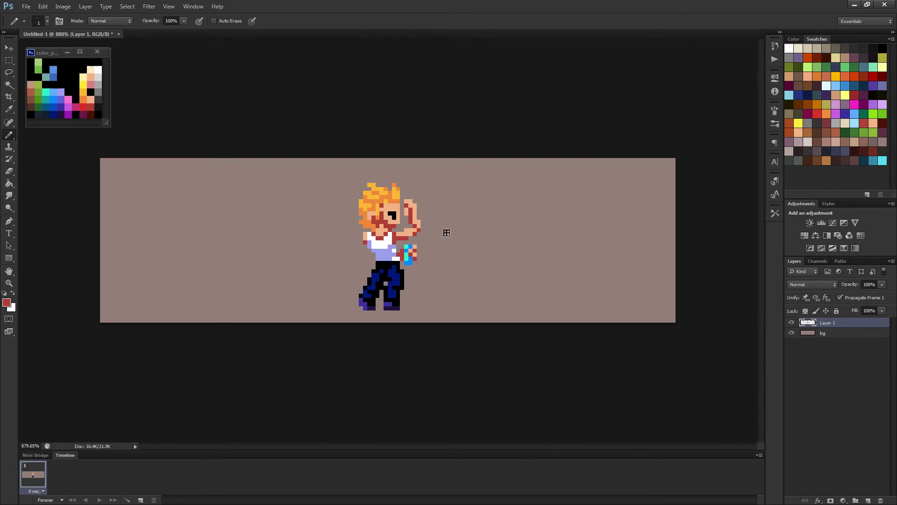
Break up the red shading on the raised forearm with peach skin.
{"action": "scroll", "coordinate": [446, 241], "scroll_direction": "up", "scroll_amount": 3}
{"action": "left_click", "coordinate": [416, 216], "text": "alt"}
{"action": "scroll", "coordinate": [428, 227], "scroll_direction": "down", "scroll_amount": 3}
{"action": "scroll", "coordinate": [431, 234], "scroll_direction": "down", "scroll_amount": 1}
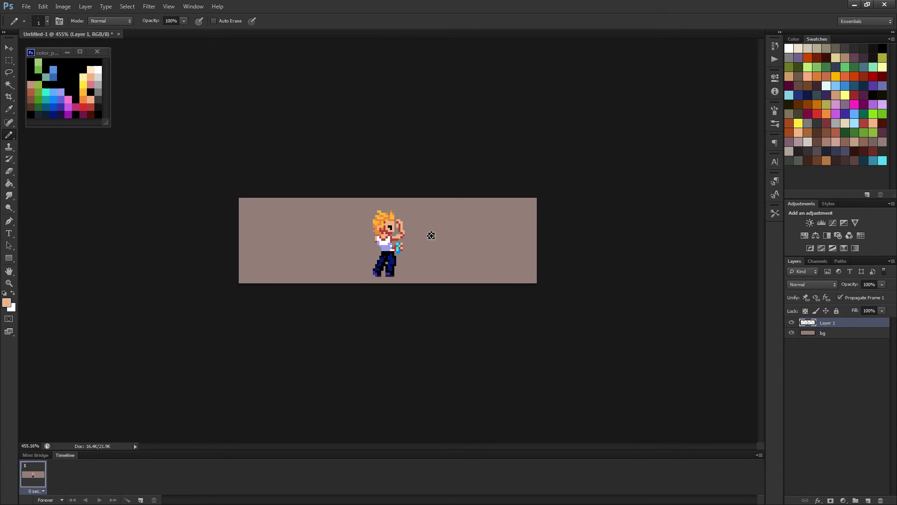
{"action": "scroll", "coordinate": [427, 236], "scroll_direction": "up", "scroll_amount": 3}
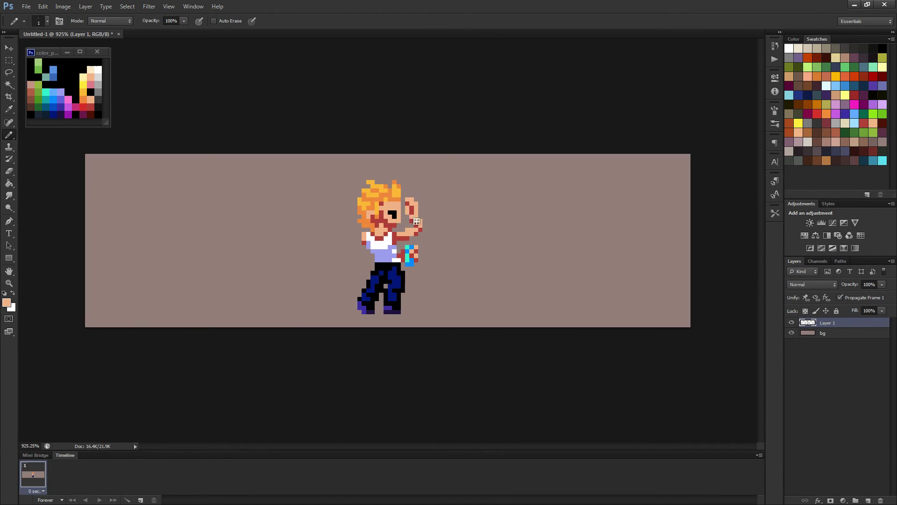
{"action": "scroll", "coordinate": [430, 234], "scroll_direction": "down", "scroll_amount": 3}
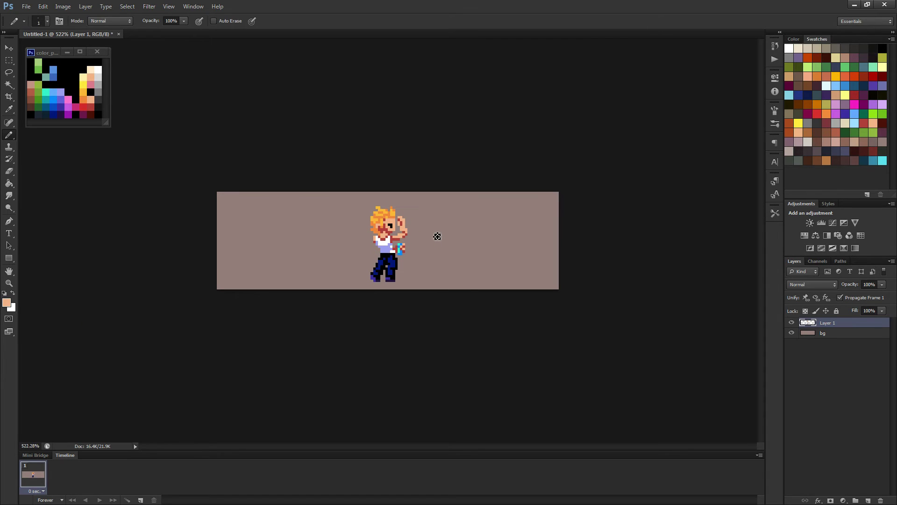
Examine the whole pixel character at several zoom levels to judge the pose and shading.
{"action": "scroll", "coordinate": [430, 237], "scroll_direction": "down", "scroll_amount": 1}
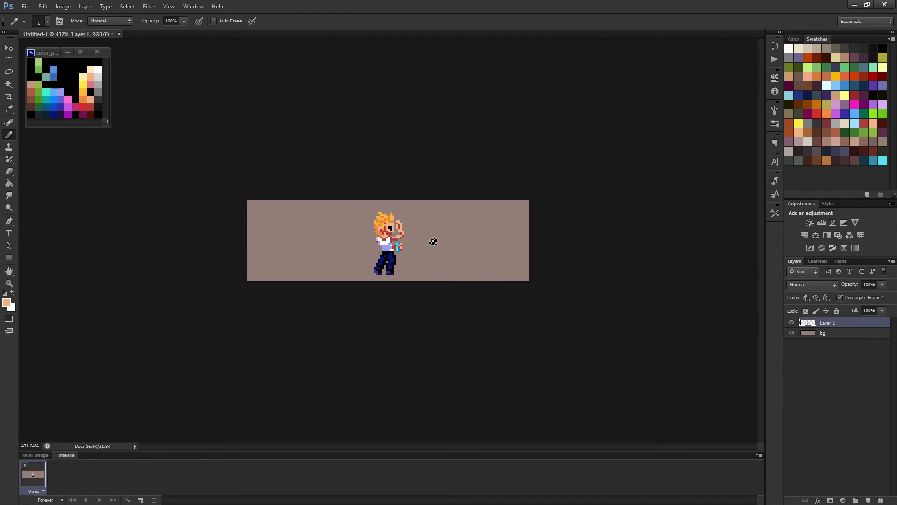
{"action": "scroll", "coordinate": [434, 241], "scroll_direction": "up", "scroll_amount": 4}
{"action": "scroll", "coordinate": [438, 238], "scroll_direction": "down", "scroll_amount": 3}
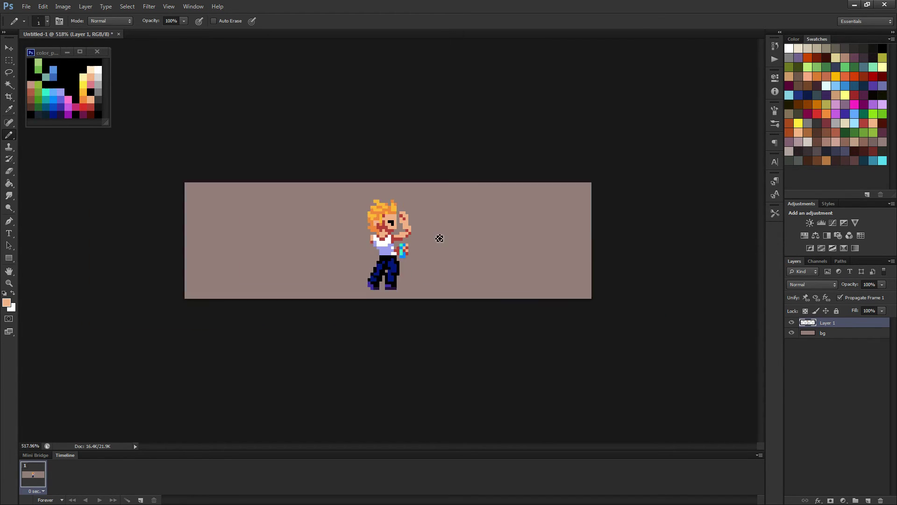
{"action": "scroll", "coordinate": [440, 239], "scroll_direction": "down", "scroll_amount": 1}
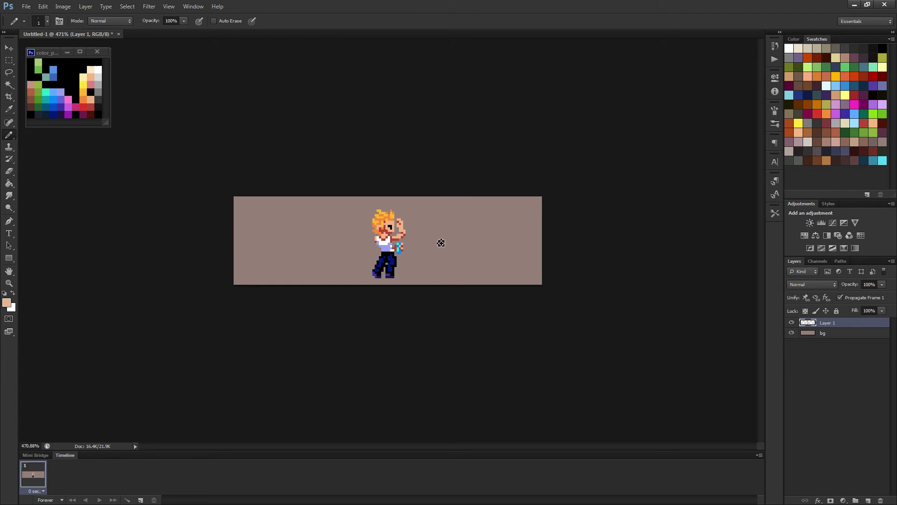
{"action": "scroll", "coordinate": [438, 248], "scroll_direction": "down", "scroll_amount": 3}
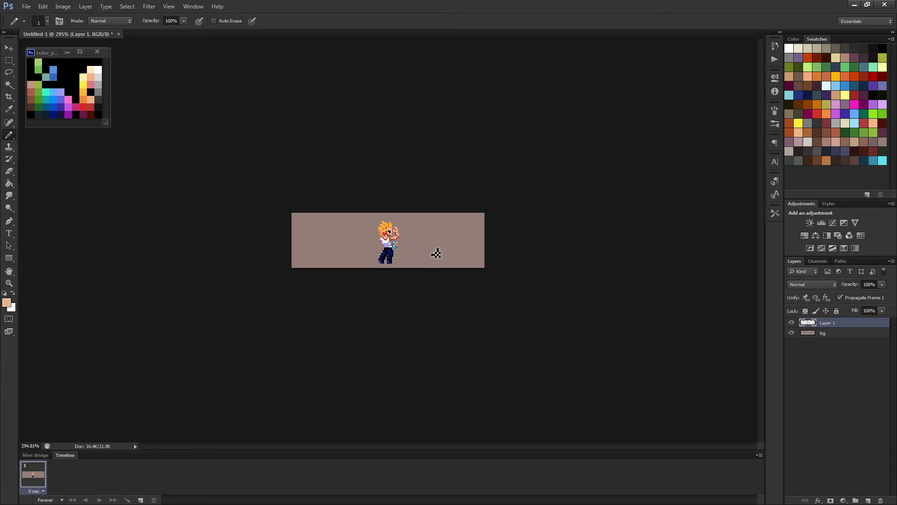
{"action": "key", "text": "ctrl+plus"}
{"action": "key", "text": "ctrl+plus"}
{"action": "key", "text": "ctrl+plus"}
{"action": "key", "text": "ctrl+plus"}
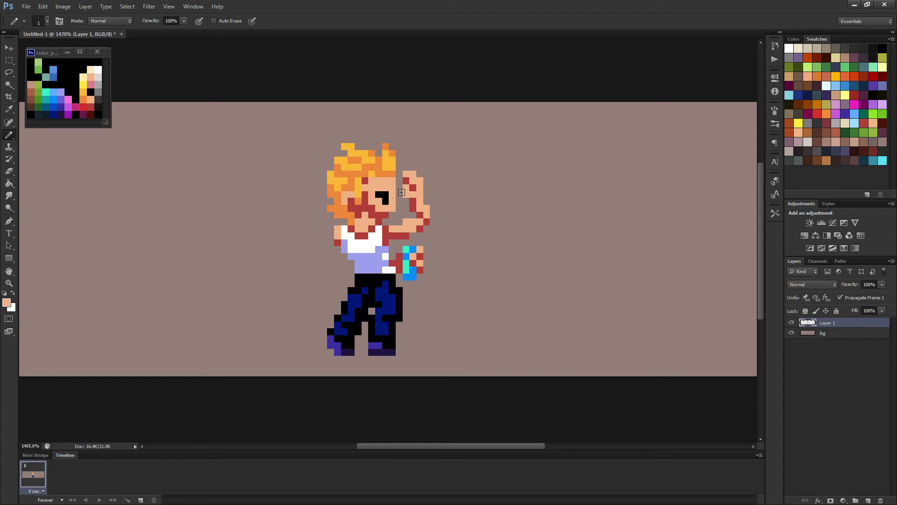
{"action": "scroll", "coordinate": [400, 202], "scroll_direction": "down", "scroll_amount": 4}
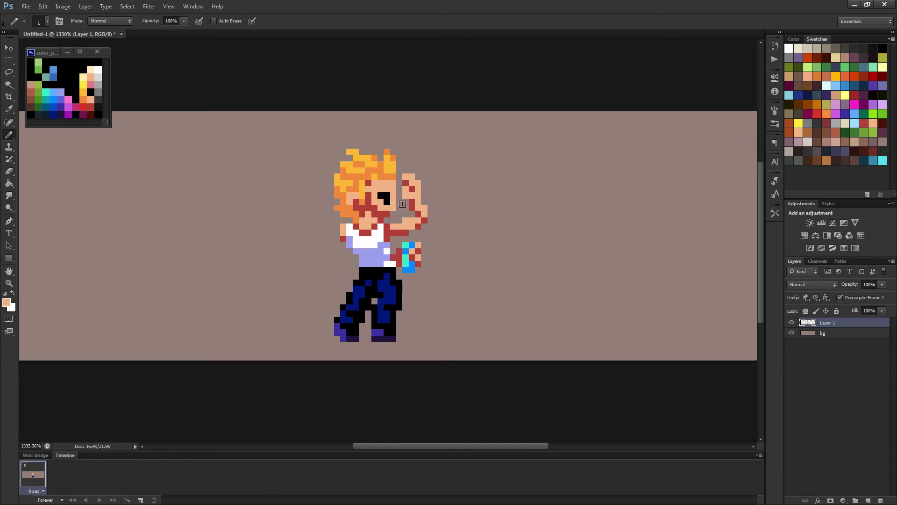
{"action": "scroll", "coordinate": [426, 210], "scroll_direction": "up", "scroll_amount": 4}
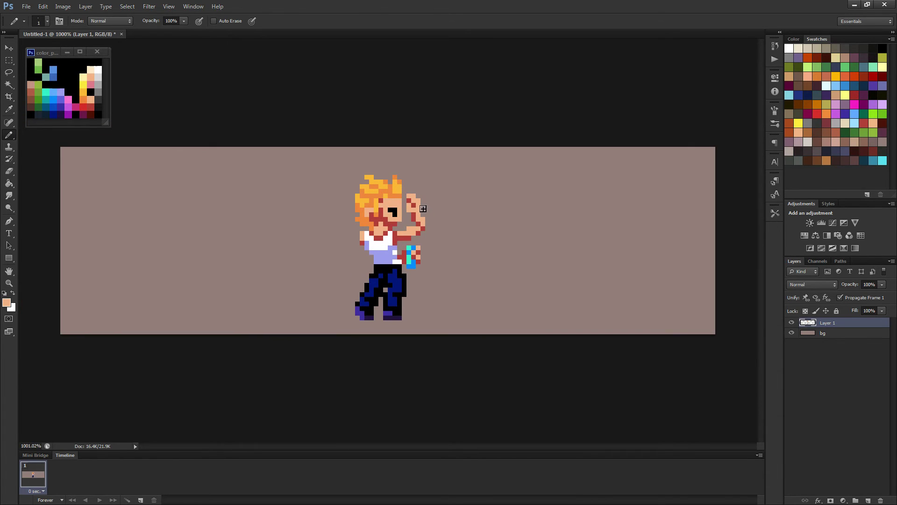
Recolor the hair by filling its orange base with dark purple and its yellow highlights with dark brown.
{"action": "left_click", "coordinate": [32, 107], "text": "alt"}
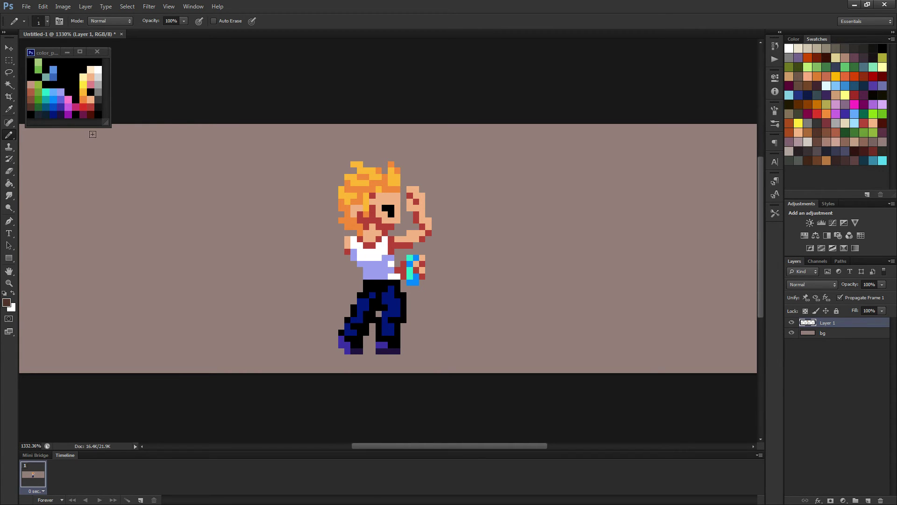
{"action": "key", "text": "g"}
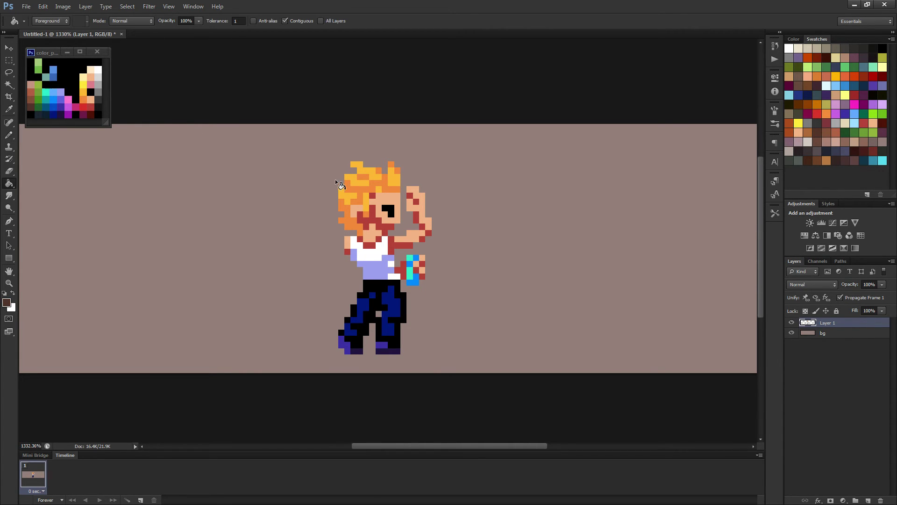
{"action": "left_click", "coordinate": [356, 202]}
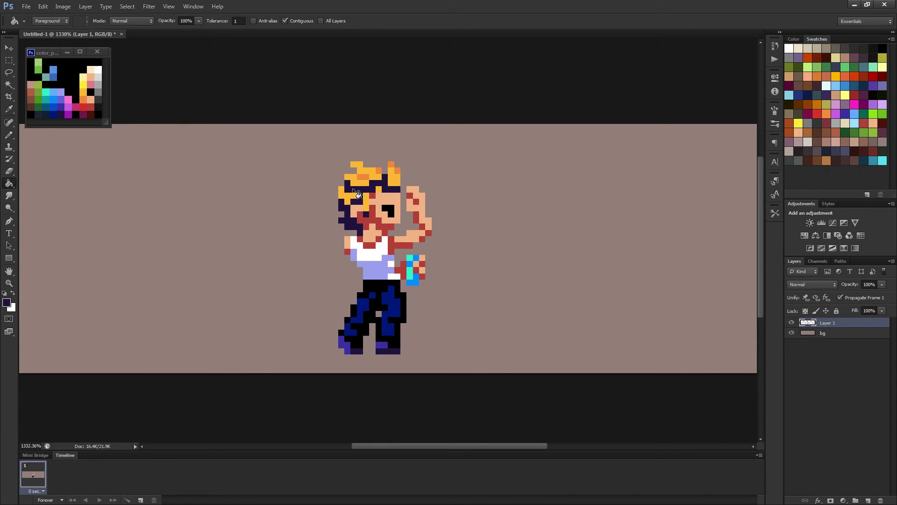
{"action": "left_click", "coordinate": [366, 174]}
{"action": "left_click", "coordinate": [30, 106], "text": "alt"}
{"action": "left_click", "coordinate": [349, 201]}
{"action": "left_click", "coordinate": [367, 203]}
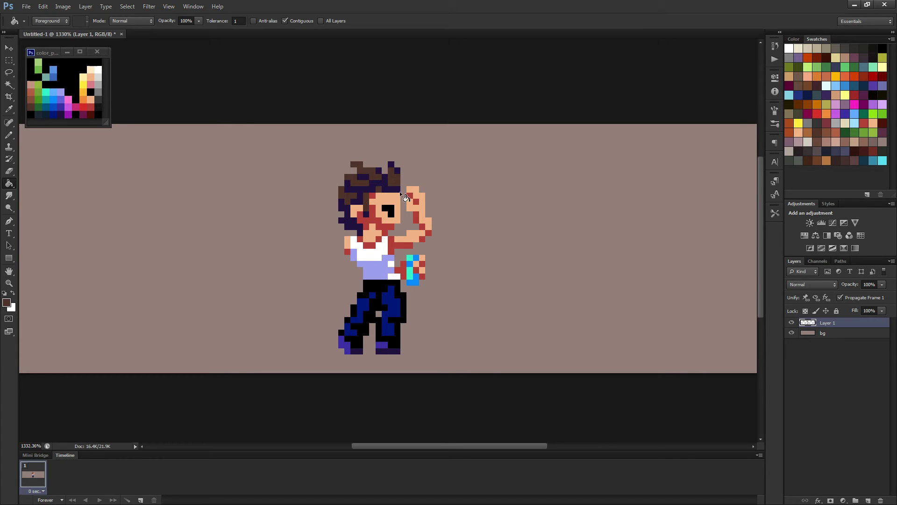
{"action": "scroll", "coordinate": [433, 194], "scroll_direction": "down", "scroll_amount": 6}
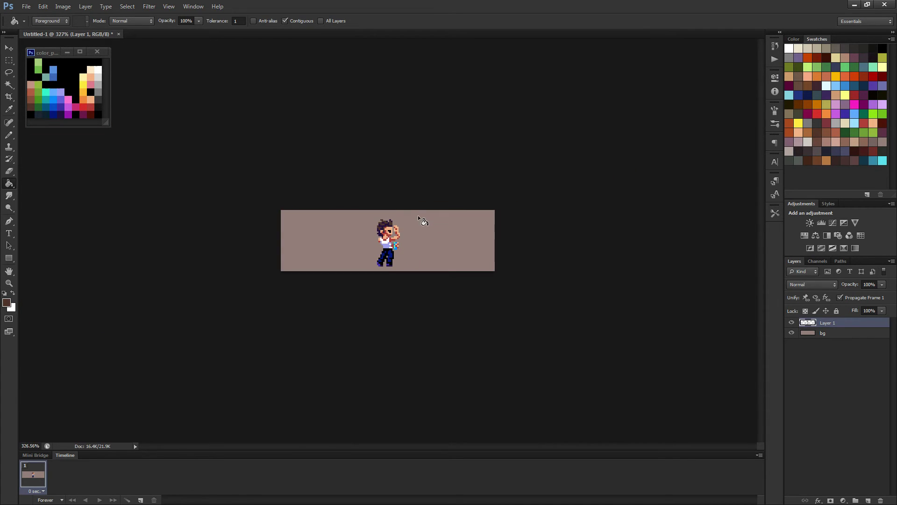
{"action": "scroll", "coordinate": [403, 223], "scroll_direction": "up", "scroll_amount": 5}
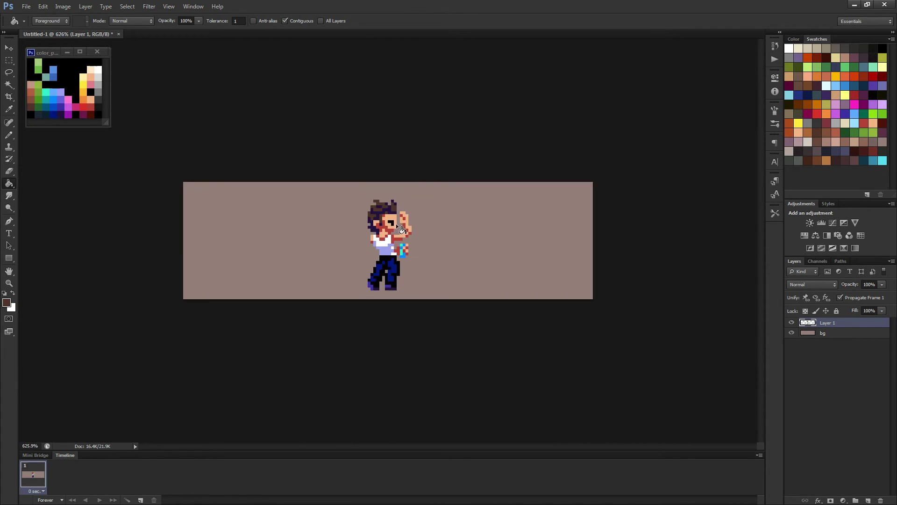
Try a reddish-brown pencil highlight on the top tuft of the hair.
{"action": "key", "text": "b"}
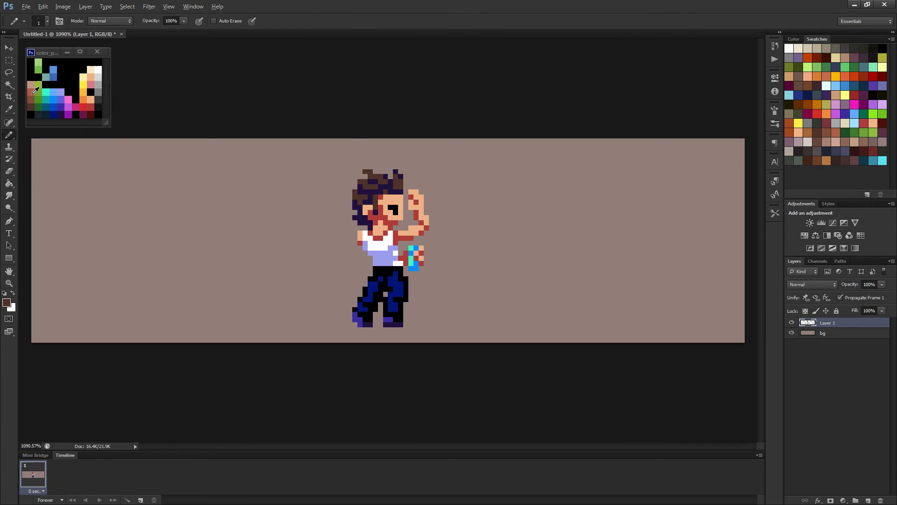
{"action": "left_click", "coordinate": [33, 92], "text": "alt"}
{"action": "left_click_drag", "start_coordinate": [369, 174], "coordinate": [376, 175]}
{"action": "scroll", "coordinate": [392, 186], "scroll_direction": "down", "scroll_amount": 3}
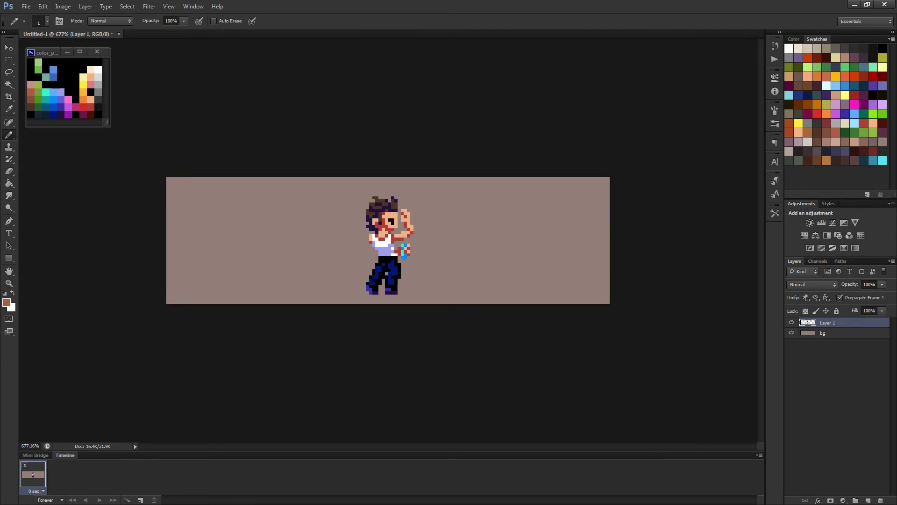
{"action": "scroll", "coordinate": [404, 227], "scroll_direction": "down", "scroll_amount": 2}
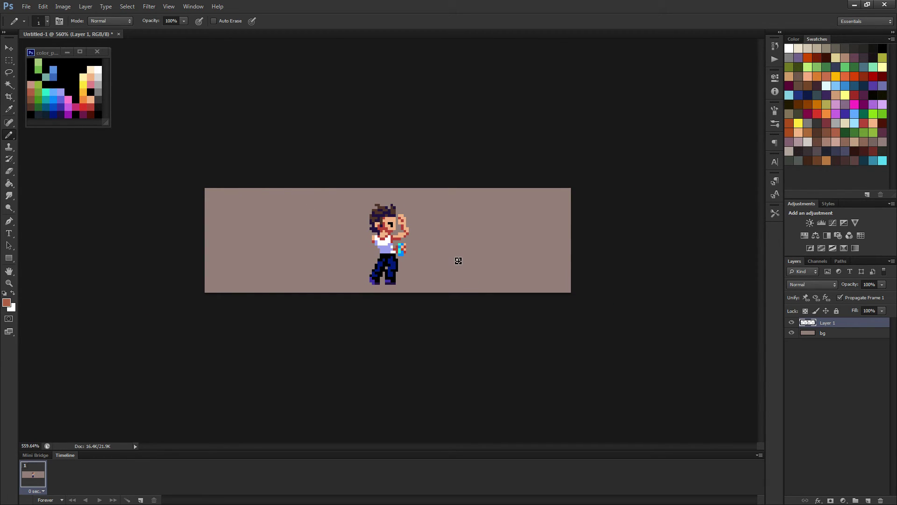
{"action": "scroll", "coordinate": [339, 208], "scroll_direction": "up", "scroll_amount": 2}
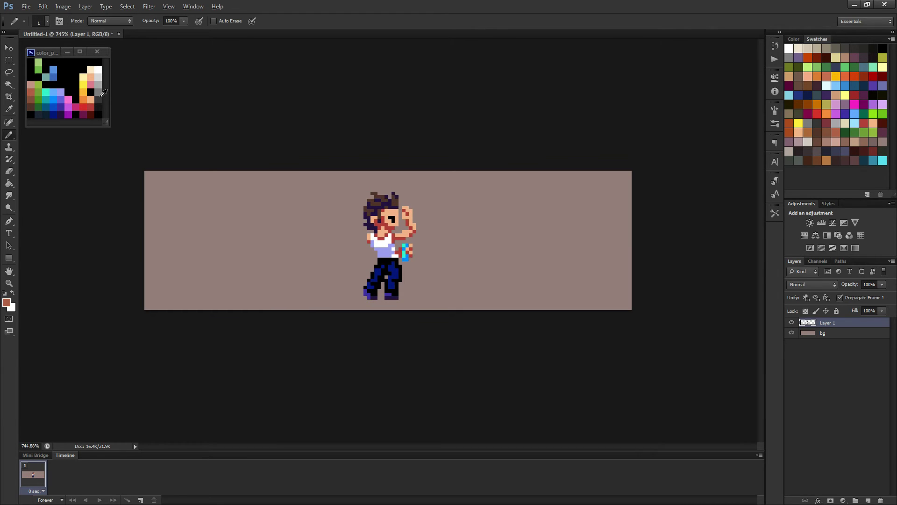
Fill the dark brown hair highlights with dark grey from the palette.
{"action": "left_click", "coordinate": [102, 94], "text": "alt"}
{"action": "scroll", "coordinate": [372, 213], "scroll_direction": "up", "scroll_amount": 2}
{"action": "key", "text": "g"}
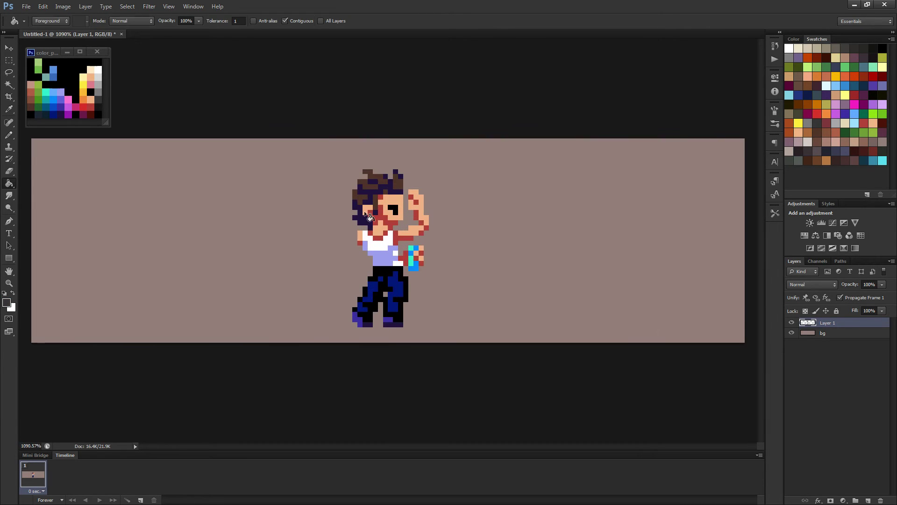
{"action": "left_click", "coordinate": [400, 186]}
{"action": "left_click", "coordinate": [388, 187]}
{"action": "left_click", "coordinate": [374, 190]}
Examine the grey and purple hair, the tank top and the hand-held object at several zoom levels.
{"action": "scroll", "coordinate": [395, 204], "scroll_direction": "down", "scroll_amount": 5}
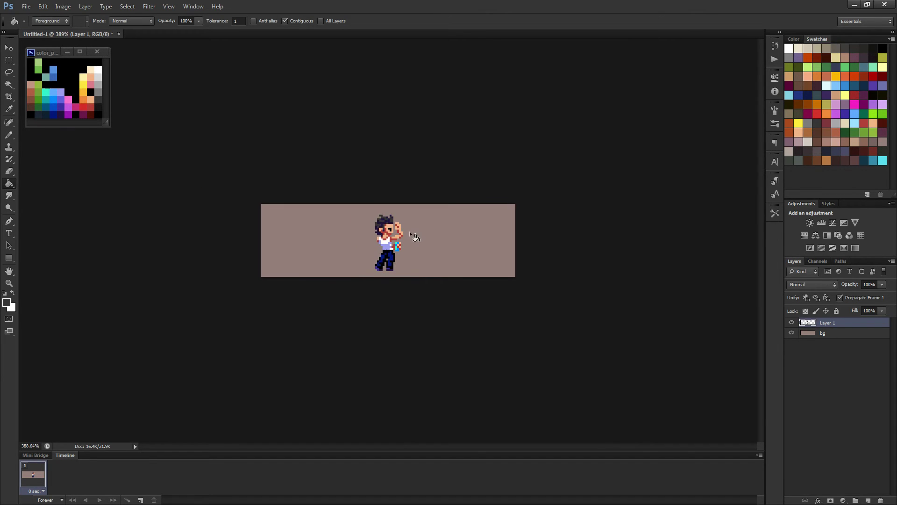
{"action": "scroll", "coordinate": [404, 236], "scroll_direction": "up", "scroll_amount": 5}
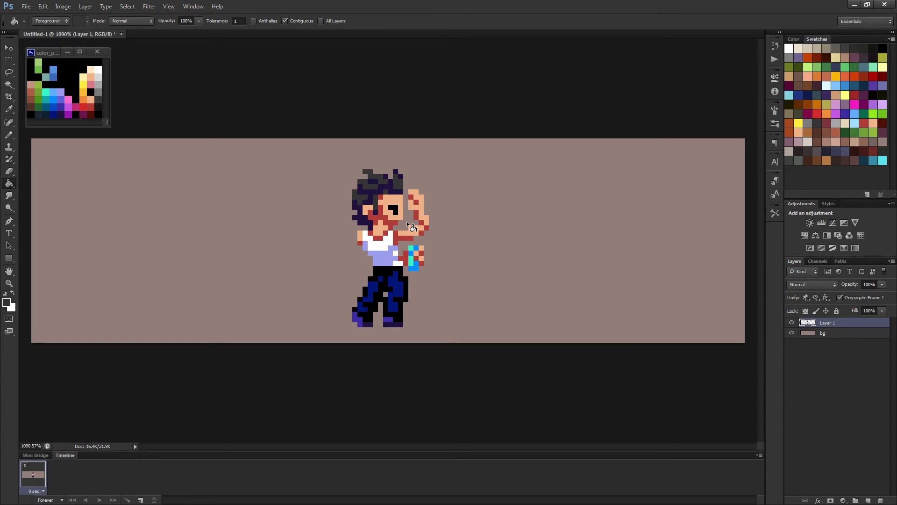
{"action": "key", "text": "b"}
{"action": "scroll", "coordinate": [450, 238], "scroll_direction": "down", "scroll_amount": 3}
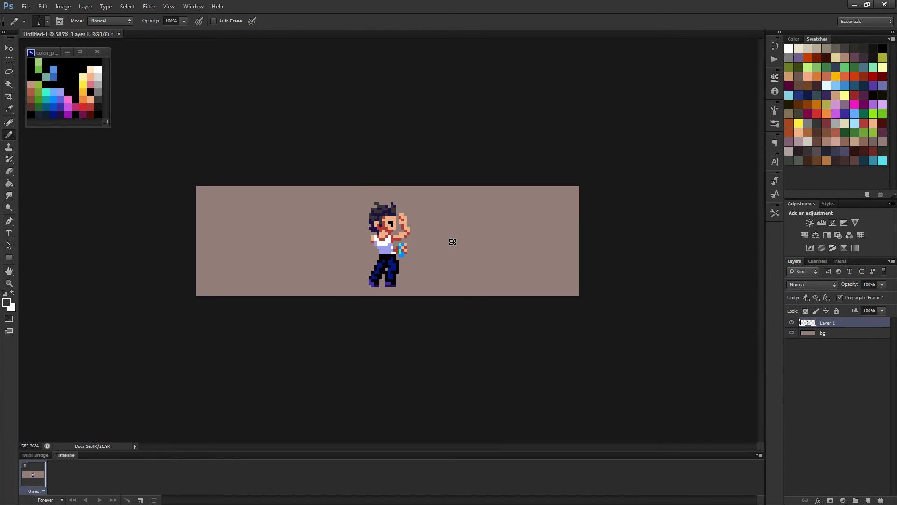
{"action": "scroll", "coordinate": [419, 249], "scroll_direction": "up", "scroll_amount": 2}
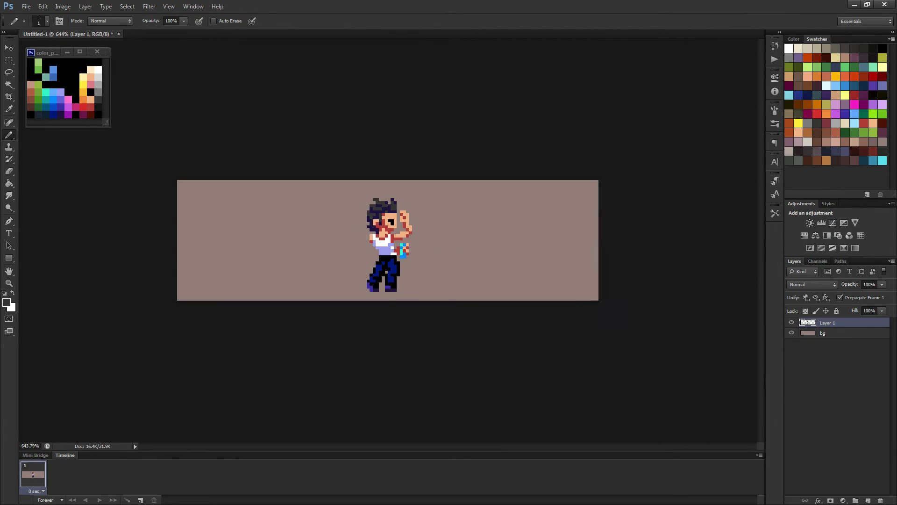
{"action": "scroll", "coordinate": [417, 251], "scroll_direction": "up", "scroll_amount": 1}
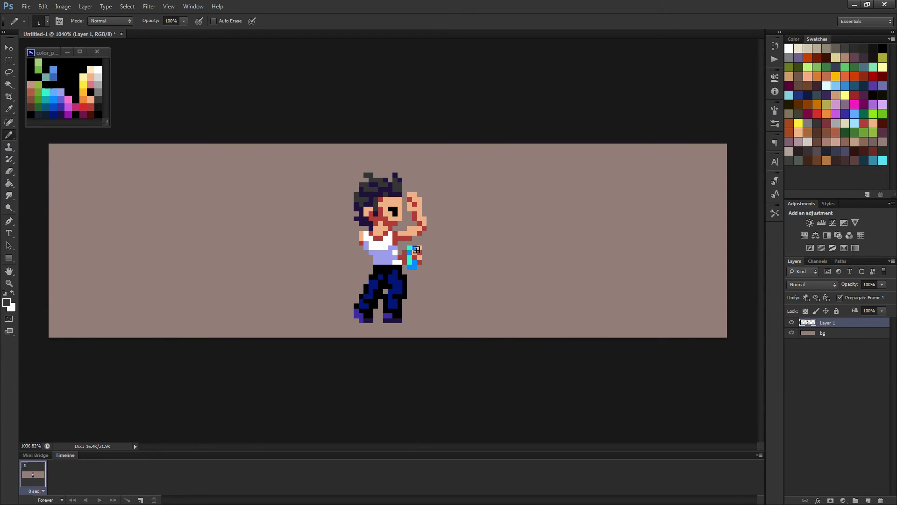
{"action": "scroll", "coordinate": [416, 250], "scroll_direction": "up", "scroll_amount": 3}
{"action": "left_click", "coordinate": [370, 234], "text": "alt"}
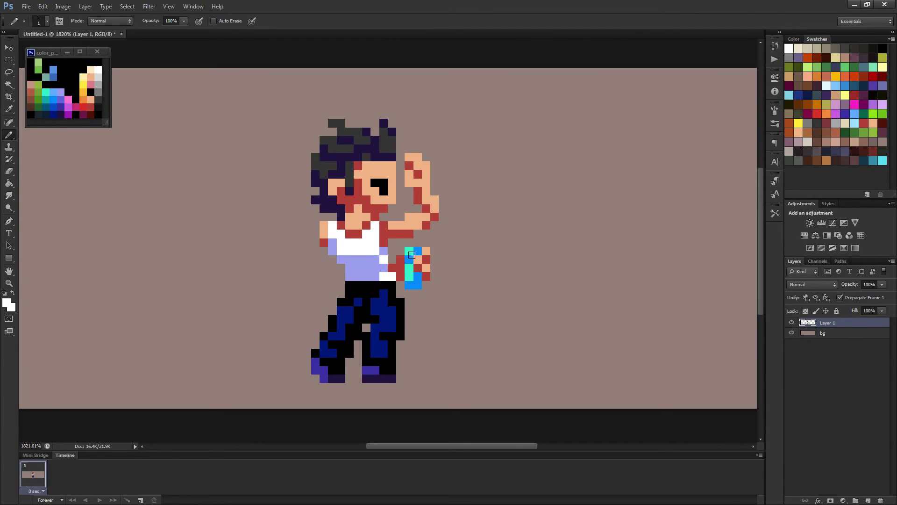
{"action": "scroll", "coordinate": [397, 250], "scroll_direction": "down", "scroll_amount": 5}
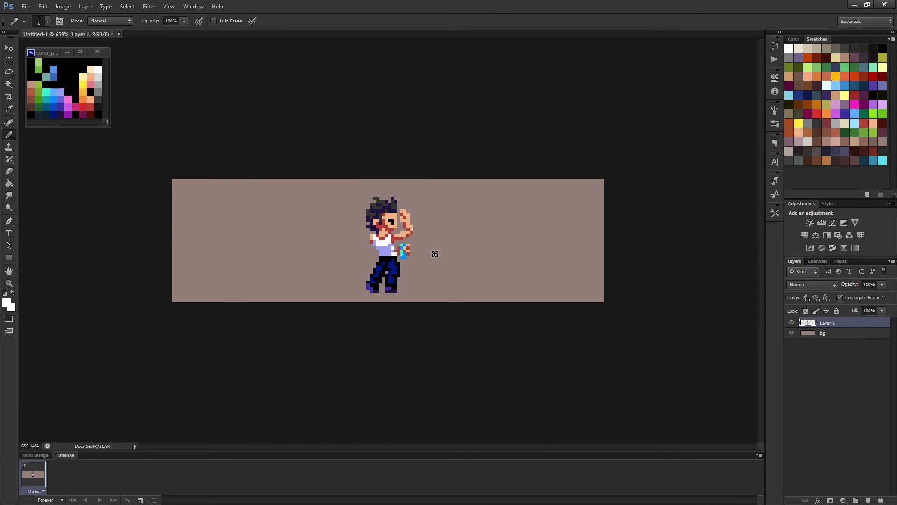
{"action": "scroll", "coordinate": [427, 250], "scroll_direction": "up", "scroll_amount": 5}
Extend the red shading along the underside of the raised arm to the elbow and add red at the inner elbow.
{"action": "left_click", "coordinate": [411, 230], "text": "alt"}
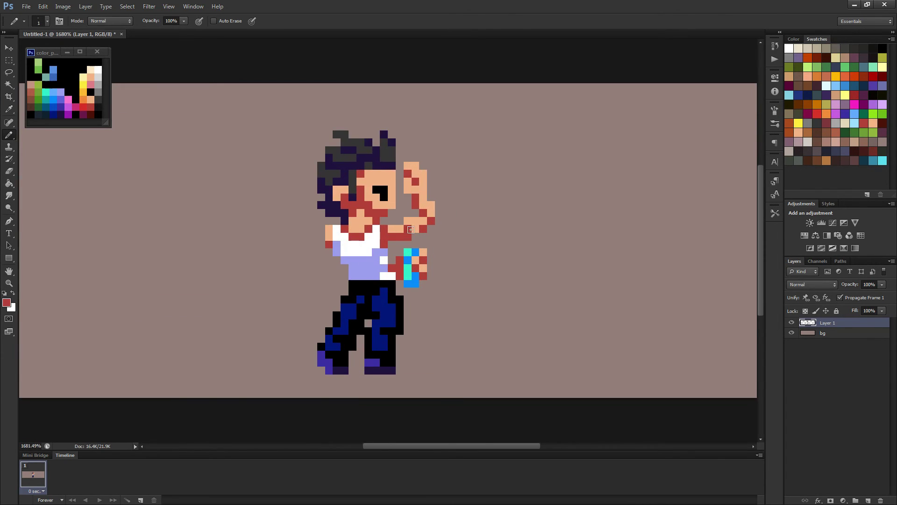
{"action": "left_click_drag", "start_coordinate": [411, 229], "coordinate": [416, 229]}
{"action": "left_click", "coordinate": [423, 220]}
{"action": "scroll", "coordinate": [448, 236], "scroll_direction": "down", "scroll_amount": 7}
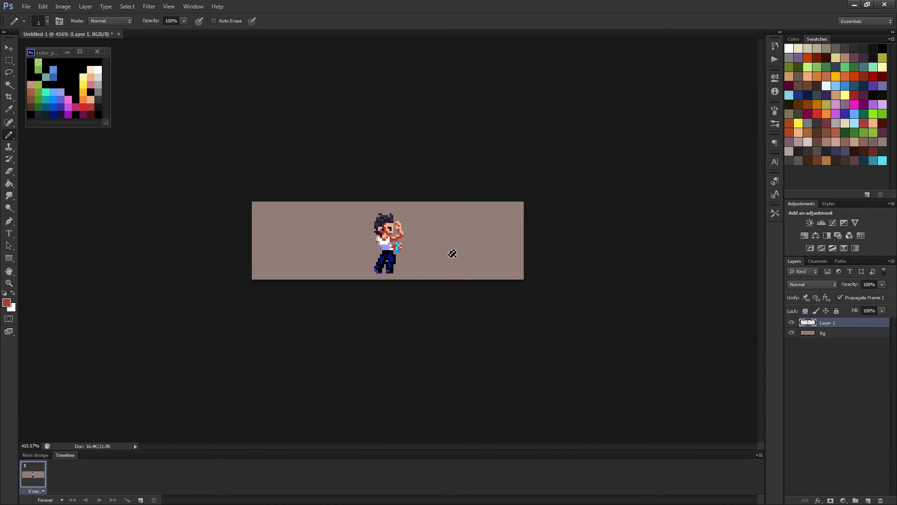
{"action": "scroll", "coordinate": [407, 237], "scroll_direction": "up", "scroll_amount": 5}
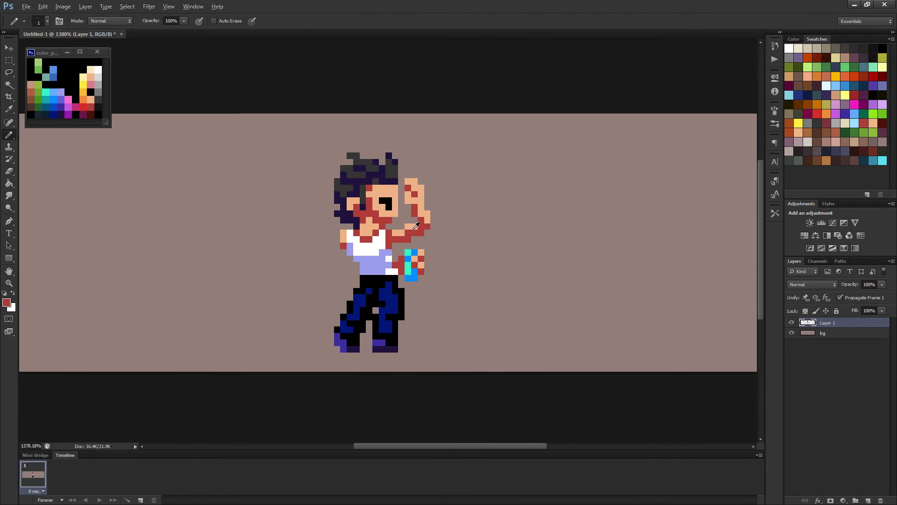
Touch up the inner elbow of the raised arm with peach skin and a red crease pixel.
{"action": "left_click", "coordinate": [419, 228], "text": "alt"}
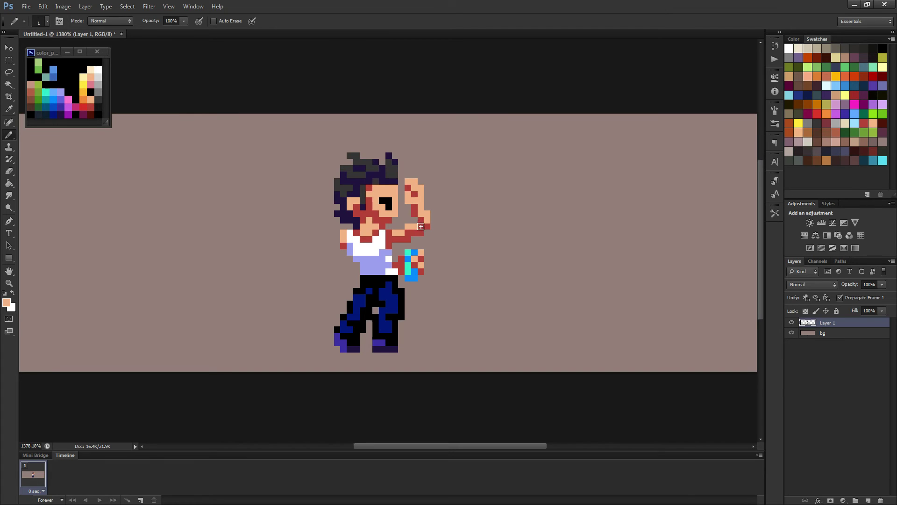
{"action": "left_click", "coordinate": [418, 220]}
{"action": "left_click", "coordinate": [428, 226], "text": "alt"}
{"action": "left_click", "coordinate": [422, 220]}
{"action": "scroll", "coordinate": [442, 246], "scroll_direction": "down", "scroll_amount": 3}
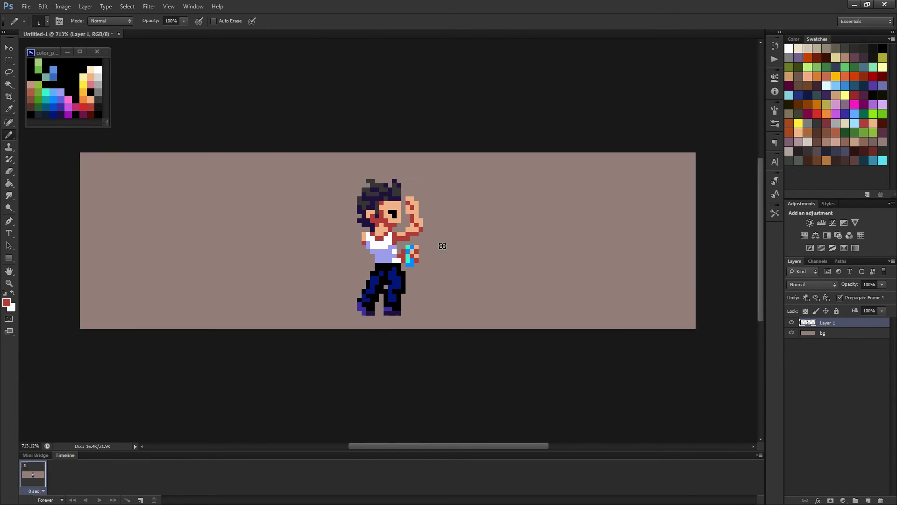
{"action": "scroll", "coordinate": [443, 246], "scroll_direction": "down", "scroll_amount": 2}
{"action": "scroll", "coordinate": [422, 249], "scroll_direction": "up", "scroll_amount": 2}
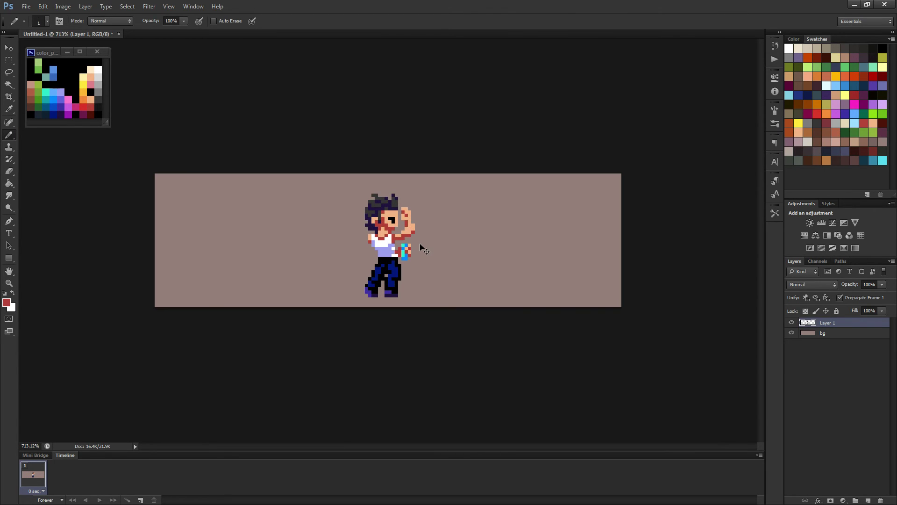
Trim the red shading at the middle of the raised upper arm with a peach pixel.
{"action": "scroll", "coordinate": [423, 250], "scroll_direction": "up", "scroll_amount": 3}
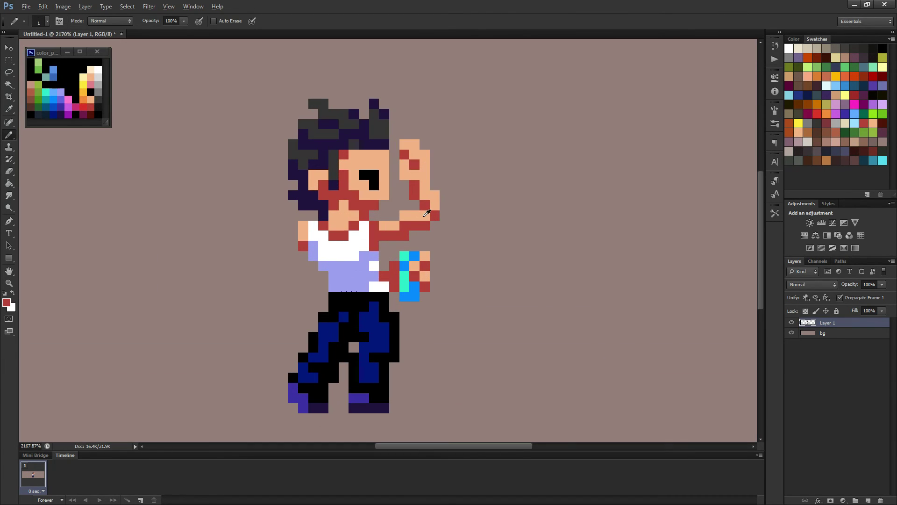
{"action": "left_click", "coordinate": [397, 222], "text": "alt"}
{"action": "left_click", "coordinate": [398, 221]}
{"action": "scroll", "coordinate": [383, 230], "scroll_direction": "down", "scroll_amount": 5}
{"action": "scroll", "coordinate": [421, 241], "scroll_direction": "up", "scroll_amount": 3}
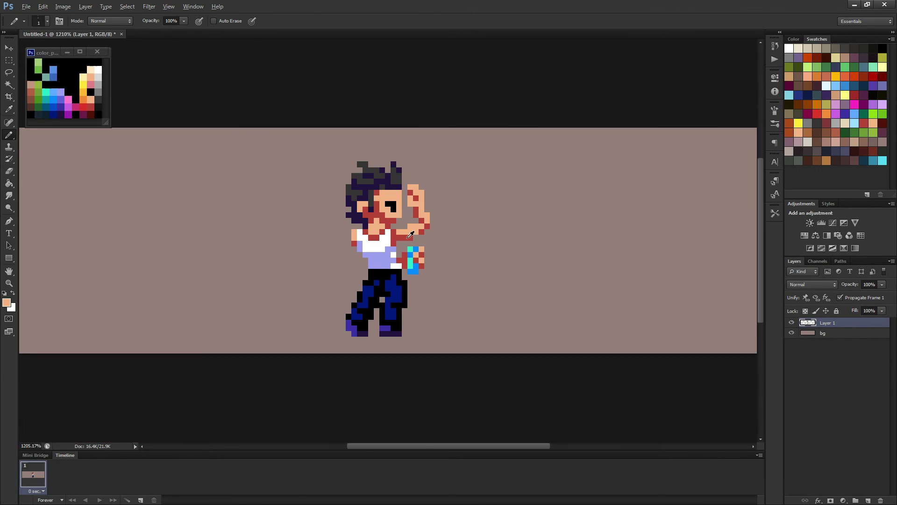
Replace the red shading under the raised upper arm beside the shoulder with peach skin.
{"action": "left_click", "coordinate": [409, 237], "text": "alt"}
{"action": "scroll", "coordinate": [435, 252], "scroll_direction": "down", "scroll_amount": 4}
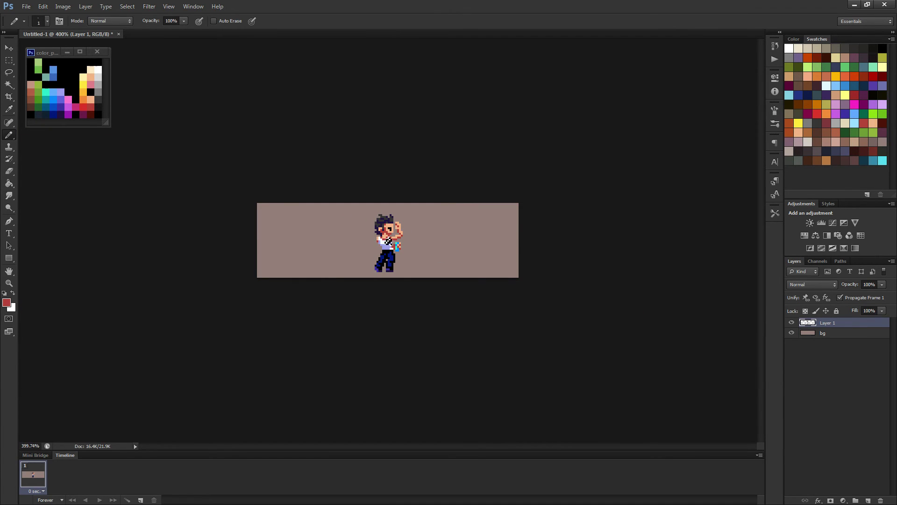
{"action": "scroll", "coordinate": [385, 229], "scroll_direction": "up", "scroll_amount": 5}
{"action": "left_click", "coordinate": [384, 226], "text": "alt"}
{"action": "left_click", "coordinate": [391, 233]}
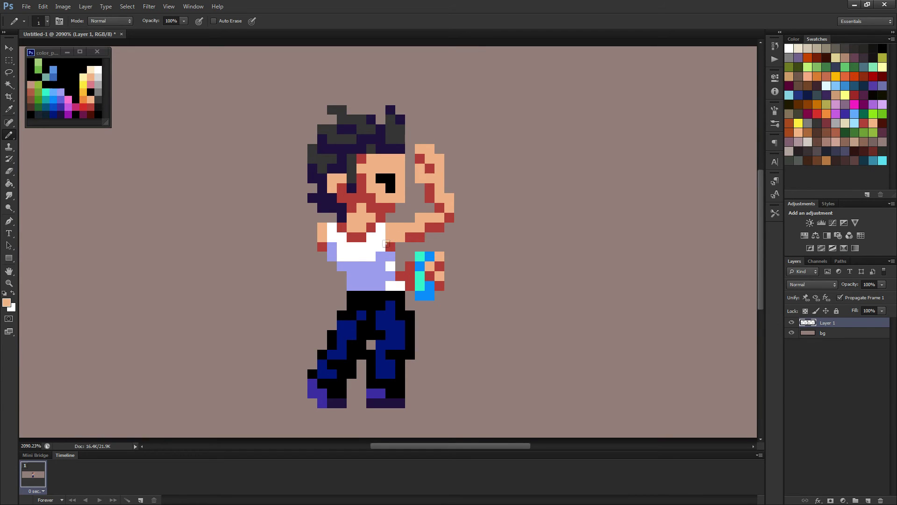
Shade the tank top strap beside the raised arm's shoulder with a lavender pixel.
{"action": "left_click", "coordinate": [390, 255], "text": "alt"}
{"action": "left_click", "coordinate": [380, 238]}
{"action": "scroll", "coordinate": [407, 245], "scroll_direction": "down", "scroll_amount": 5}
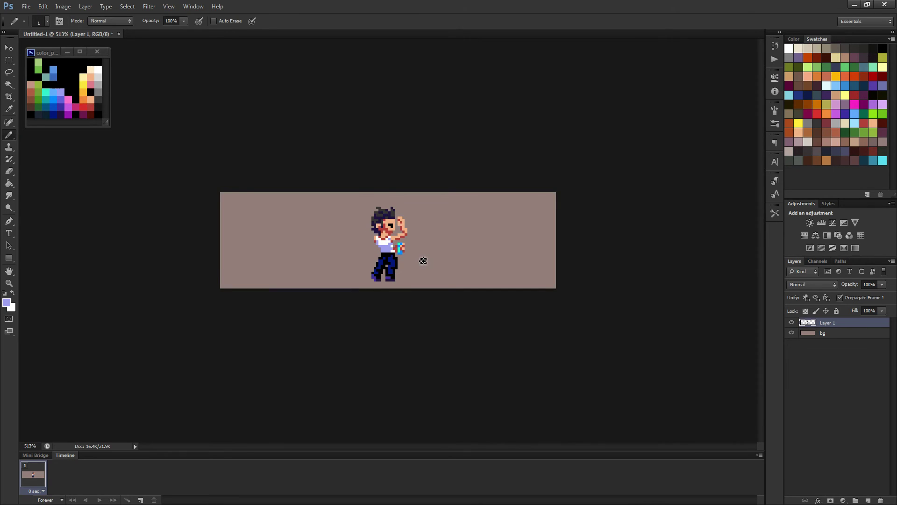
{"action": "scroll", "coordinate": [423, 261], "scroll_direction": "up", "scroll_amount": 5}
Soften the raised arm's red shading with pink pixels on the forearm, at the inner elbow and under the upper arm.
{"action": "left_click", "coordinate": [406, 233], "text": "alt"}
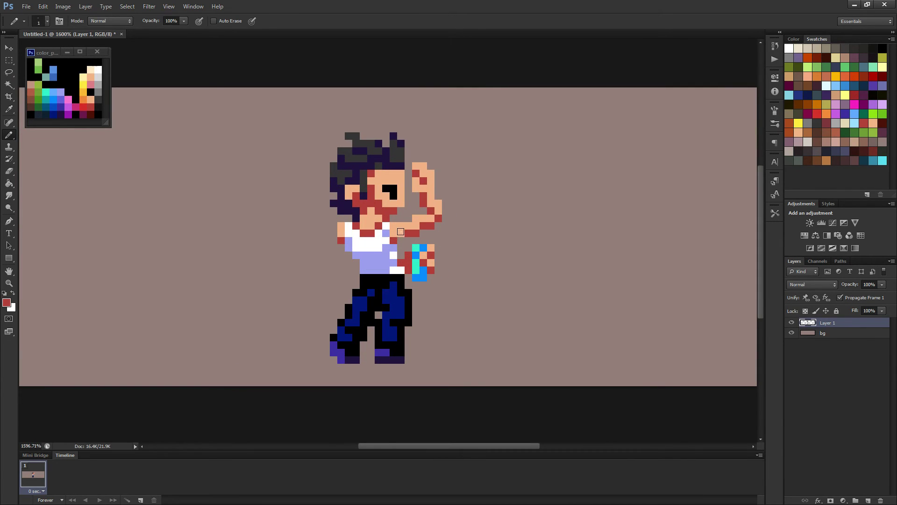
{"action": "left_click", "coordinate": [400, 225], "text": "alt"}
{"action": "left_click", "coordinate": [400, 232]}
{"action": "left_click", "coordinate": [92, 83], "text": "alt"}
{"action": "left_click", "coordinate": [423, 188]}
{"action": "left_click", "coordinate": [431, 211]}
{"action": "scroll", "coordinate": [448, 223], "scroll_direction": "down", "scroll_amount": 5}
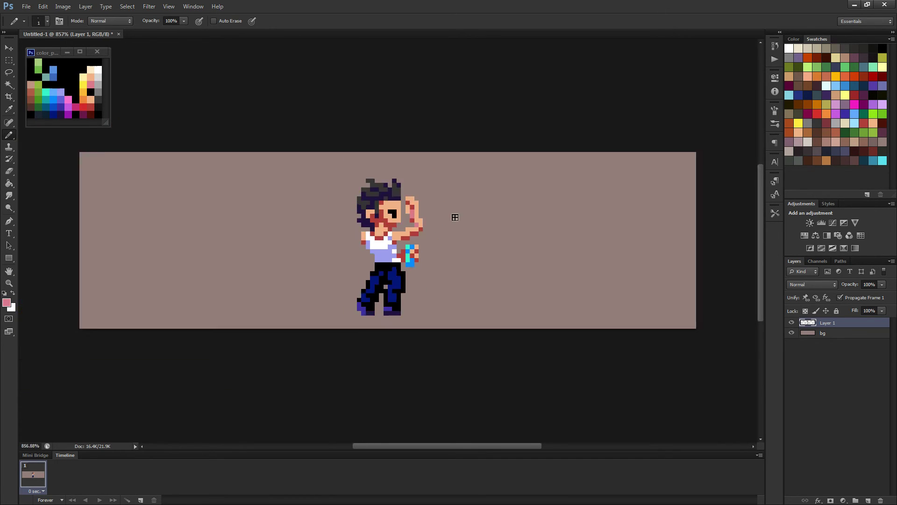
{"action": "scroll", "coordinate": [411, 241], "scroll_direction": "up", "scroll_amount": 4}
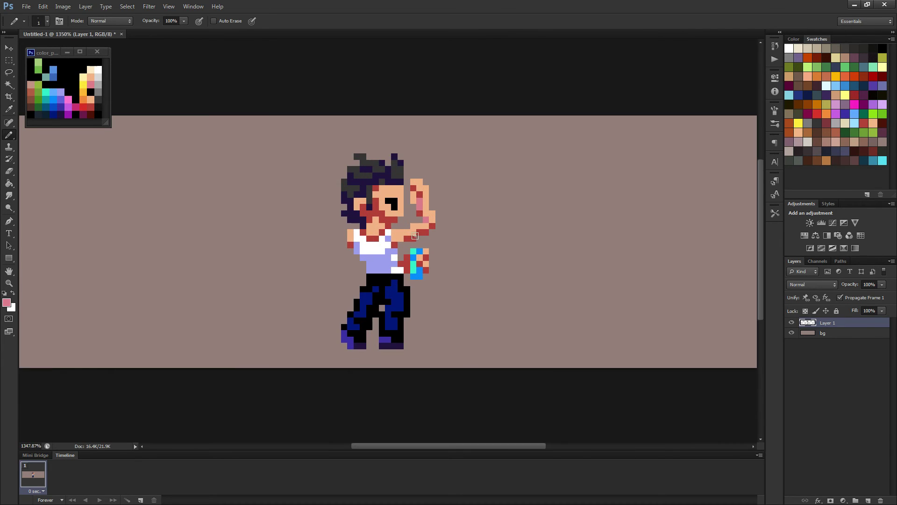
{"action": "scroll", "coordinate": [457, 218], "scroll_direction": "down", "scroll_amount": 4}
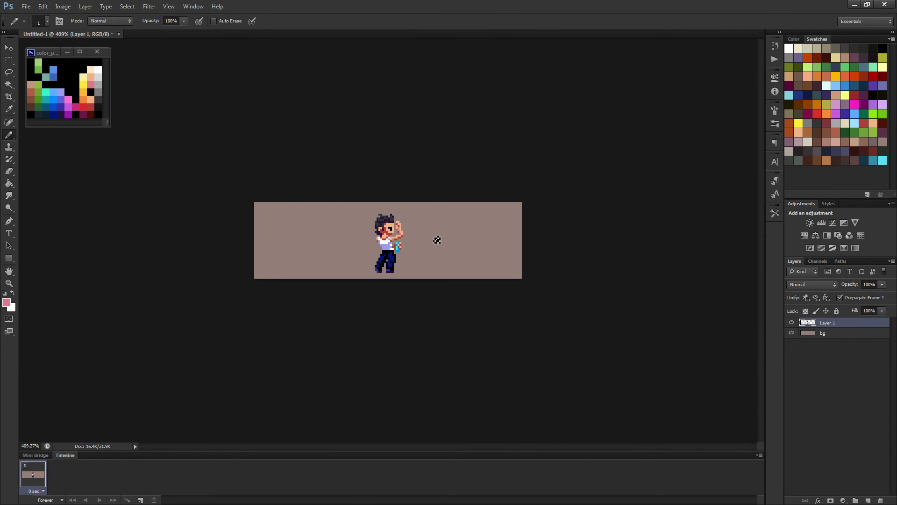
{"action": "scroll", "coordinate": [417, 237], "scroll_direction": "up", "scroll_amount": 5}
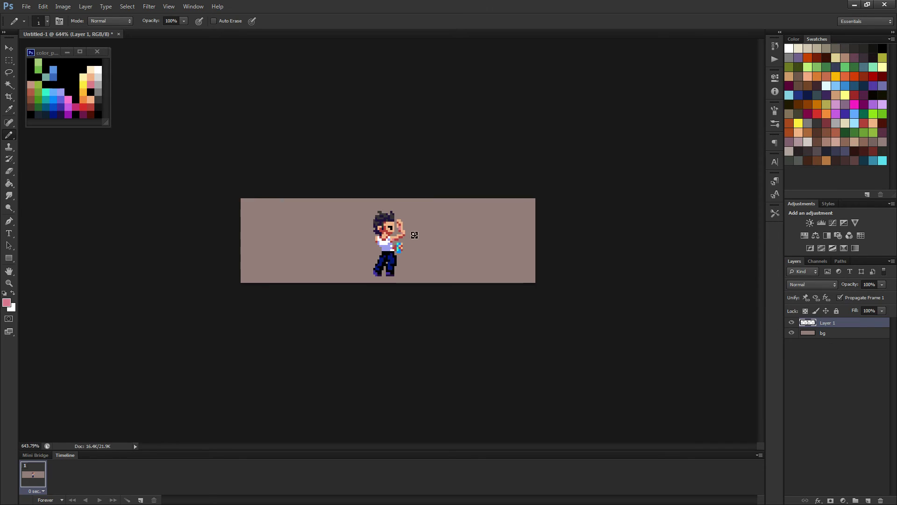
Shorten the raised hand by erasing its top pixel row, and recolour the new fingertips from red to peach and pink.
{"action": "key", "text": "e"}
{"action": "left_click_drag", "start_coordinate": [420, 189], "coordinate": [405, 189]}
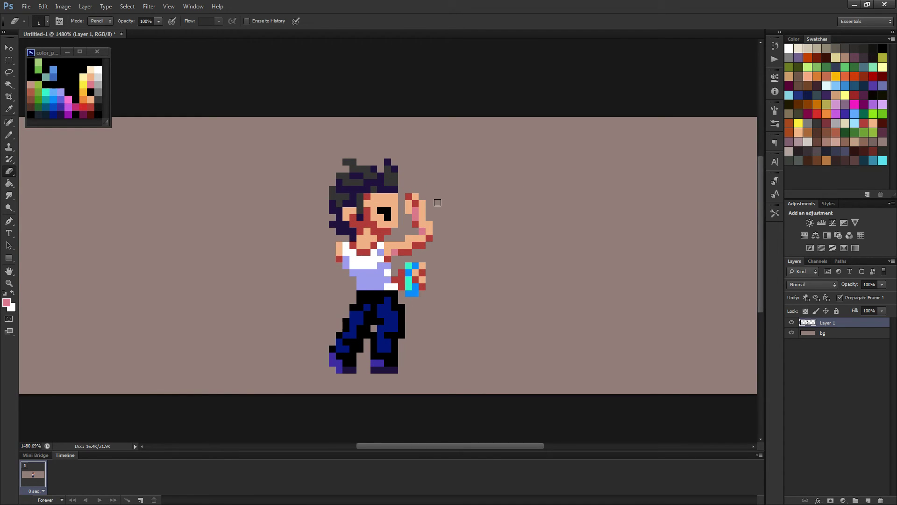
{"action": "key", "text": "b"}
{"action": "left_click", "coordinate": [418, 195], "text": "alt"}
{"action": "left_click", "coordinate": [409, 196]}
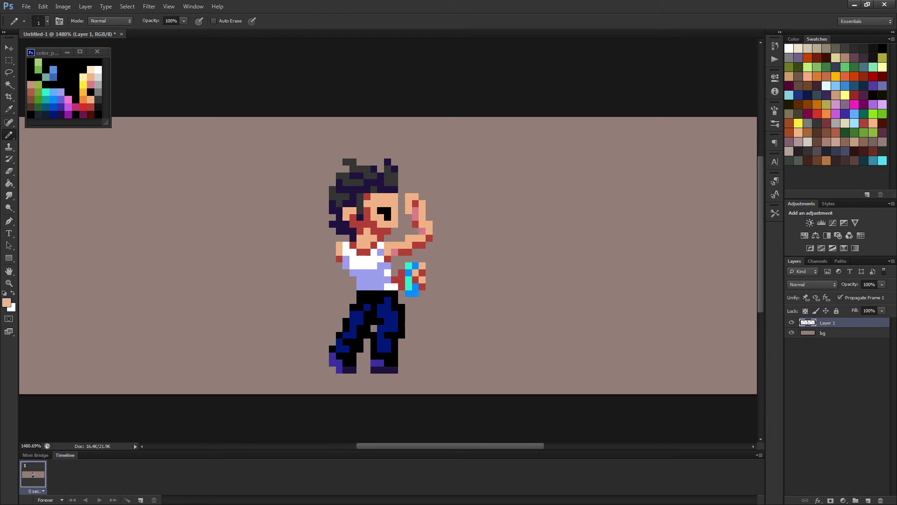
{"action": "left_click", "coordinate": [418, 213], "text": "alt"}
{"action": "left_click", "coordinate": [416, 197]}
{"action": "scroll", "coordinate": [441, 215], "scroll_direction": "down", "scroll_amount": 3}
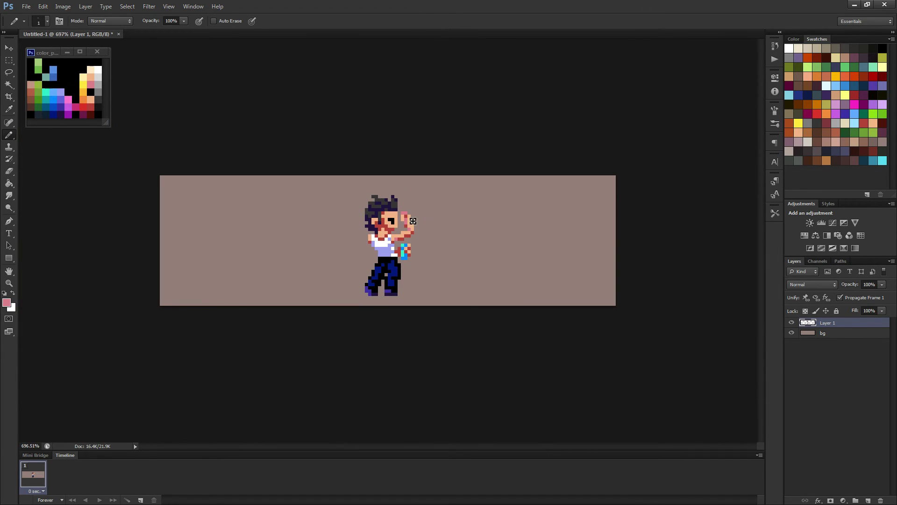
{"action": "scroll", "coordinate": [413, 220], "scroll_direction": "down", "scroll_amount": 2}
{"action": "scroll", "coordinate": [424, 226], "scroll_direction": "up", "scroll_amount": 4}
Move the red palm shading of the raised hand down one pixel and paint pink above it.
{"action": "left_click", "coordinate": [419, 206], "text": "alt"}
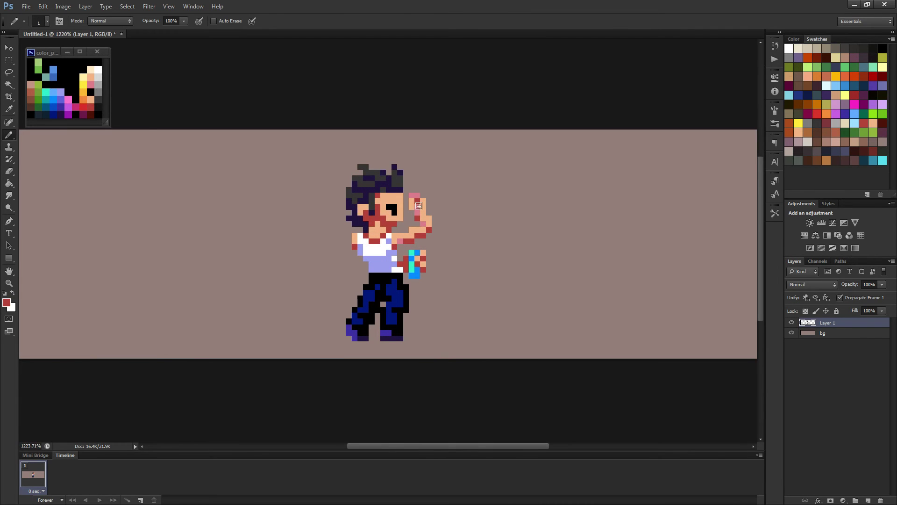
{"action": "left_click", "coordinate": [419, 205]}
{"action": "left_click", "coordinate": [419, 194], "text": "alt"}
{"action": "left_click", "coordinate": [420, 199]}
{"action": "left_click", "coordinate": [426, 204], "text": "alt"}
{"action": "scroll", "coordinate": [427, 208], "scroll_direction": "down", "scroll_amount": 4}
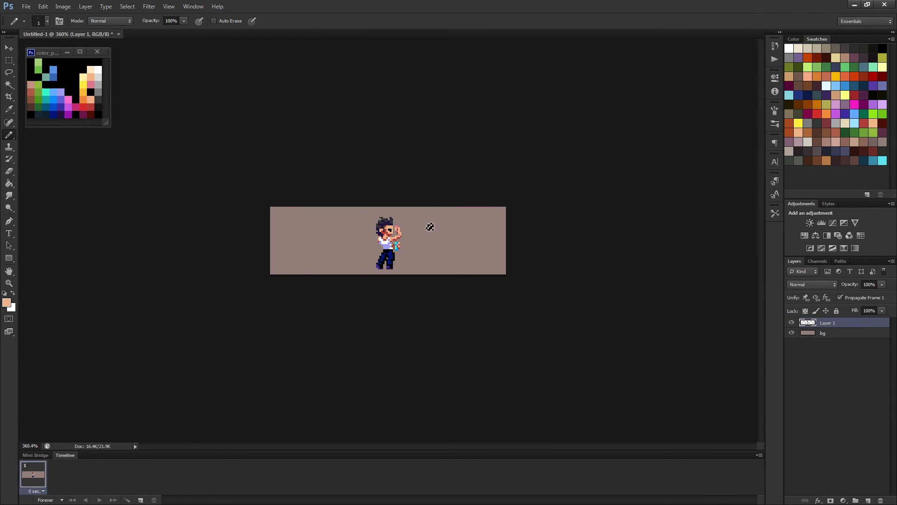
{"action": "scroll", "coordinate": [412, 234], "scroll_direction": "up", "scroll_amount": 5}
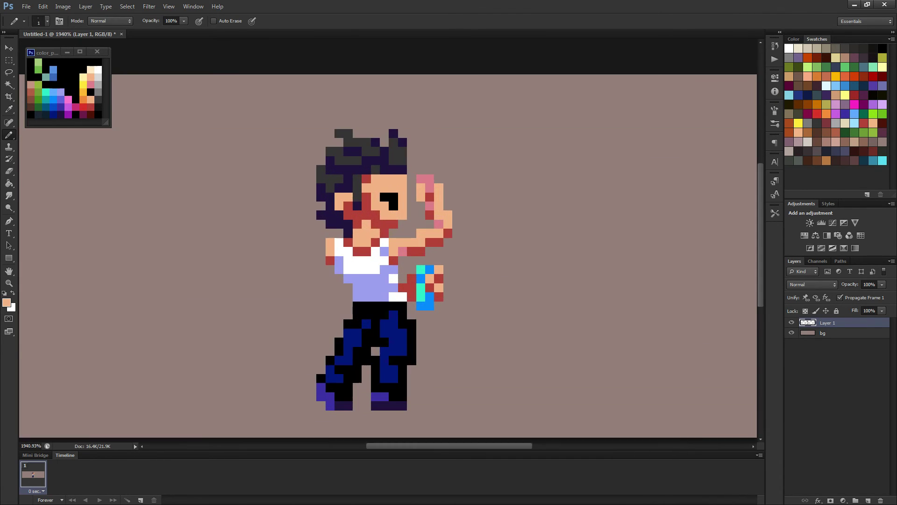
Add pink shading to the face along the hairline, at the front of the lower face and on the cheek.
{"action": "left_click", "coordinate": [429, 178], "text": "alt"}
{"action": "left_click", "coordinate": [366, 178]}
{"action": "left_click_drag", "start_coordinate": [392, 179], "coordinate": [402, 178]}
{"action": "left_click", "coordinate": [402, 214]}
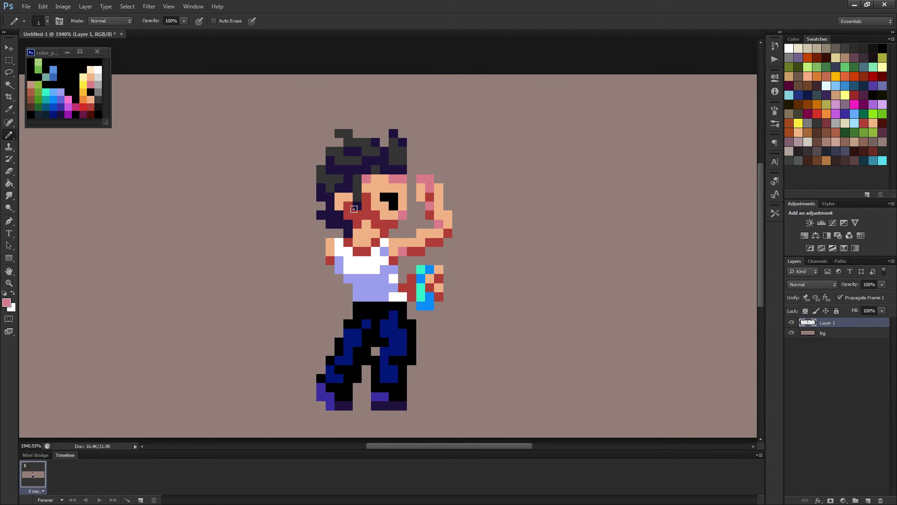
{"action": "left_click", "coordinate": [373, 212]}
{"action": "scroll", "coordinate": [435, 233], "scroll_direction": "down", "scroll_amount": 5}
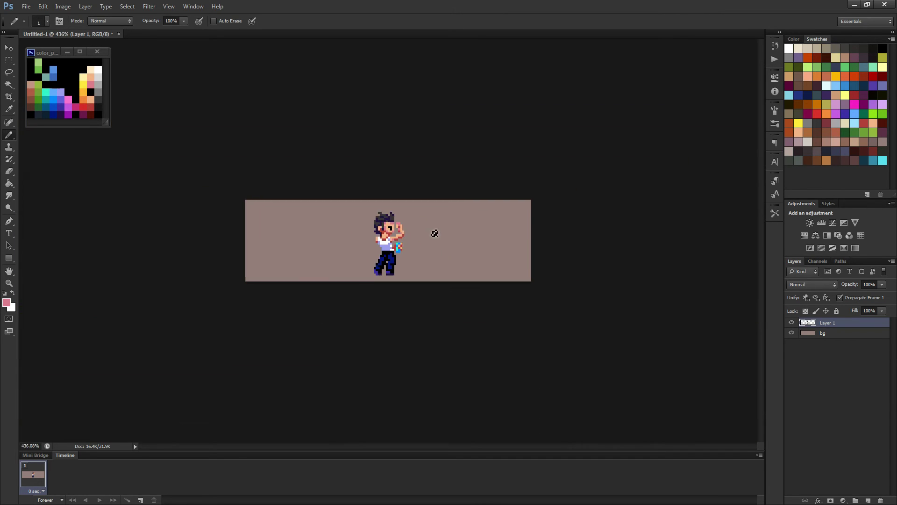
{"action": "scroll", "coordinate": [434, 233], "scroll_direction": "down", "scroll_amount": 2}
{"action": "scroll", "coordinate": [430, 237], "scroll_direction": "up", "scroll_amount": 2}
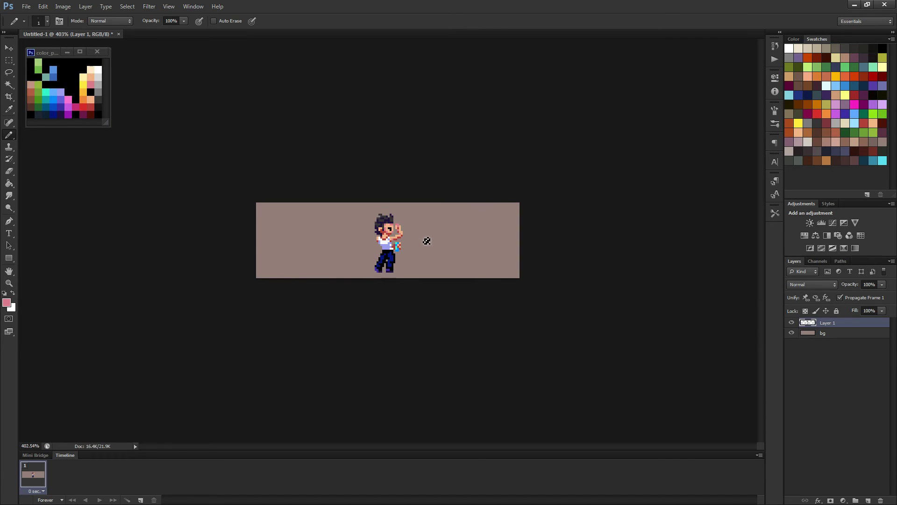
{"action": "scroll", "coordinate": [419, 242], "scroll_direction": "up", "scroll_amount": 6}
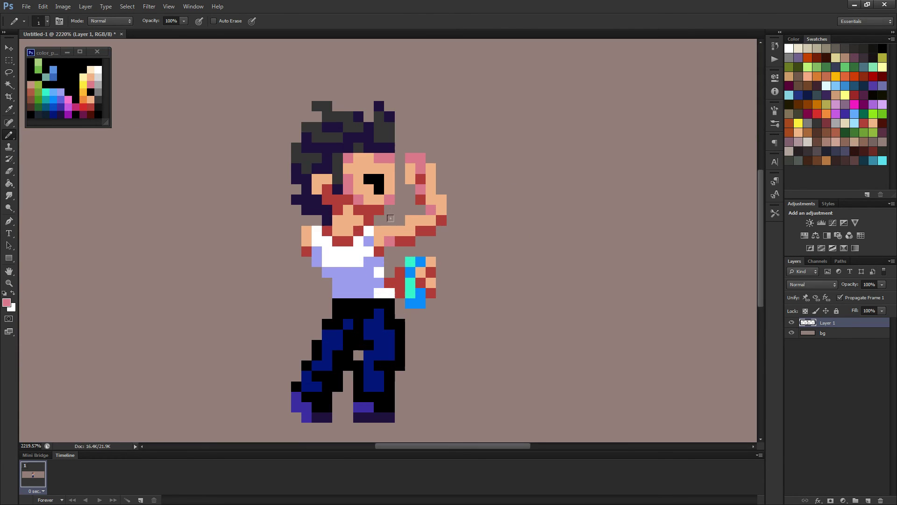
Repaint the lower jaw in peach, covering the red shading and extending the chin to the front of the face.
{"action": "left_click", "coordinate": [377, 199], "text": "alt"}
{"action": "mouse_move", "coordinate": [379, 210]}
{"action": "left_mouse_down"}
{"action": "mouse_move", "coordinate": [389, 210]}
{"action": "mouse_move", "coordinate": [379, 197]}
{"action": "mouse_move", "coordinate": [376, 208]}
{"action": "left_mouse_up"}
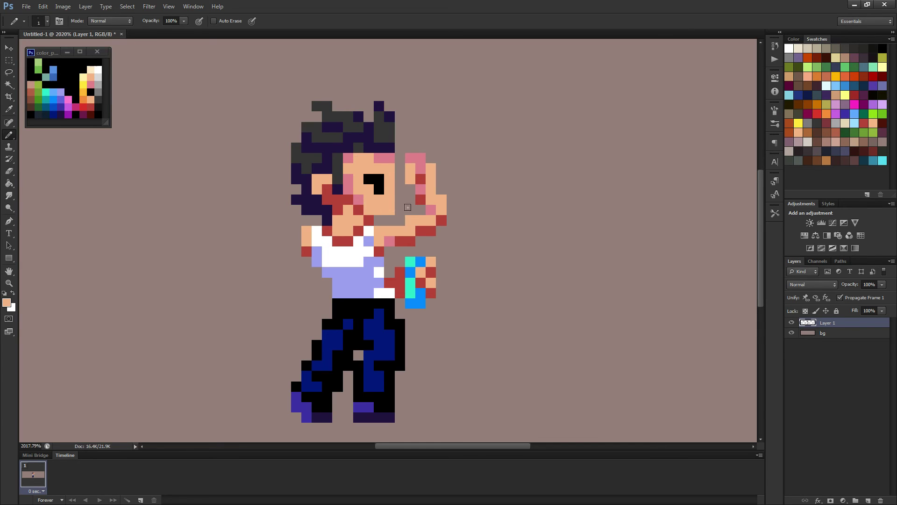
{"action": "scroll", "coordinate": [407, 207], "scroll_direction": "down", "scroll_amount": 4}
{"action": "scroll", "coordinate": [427, 222], "scroll_direction": "up", "scroll_amount": 3}
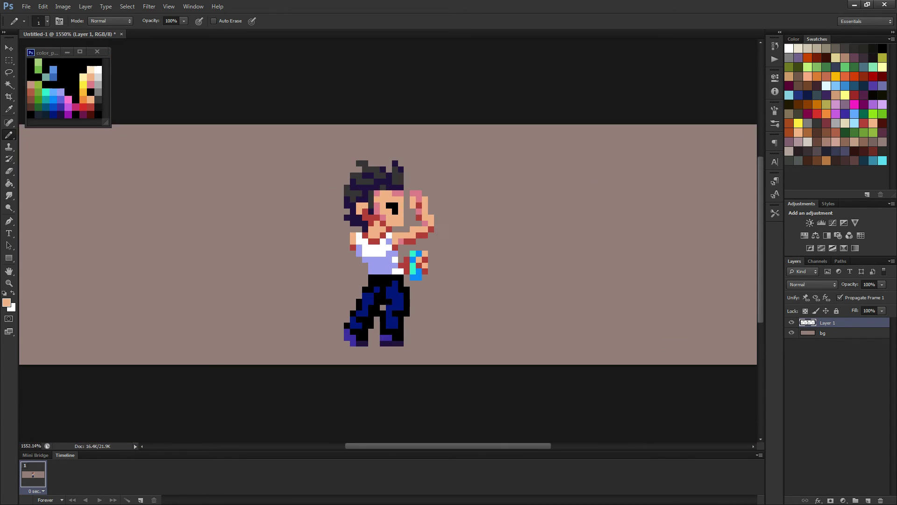
Paint two bright red pixels at the front of the bottom row of the face.
{"action": "scroll", "coordinate": [396, 206], "scroll_direction": "up", "scroll_amount": 2}
{"action": "left_click", "coordinate": [448, 243], "text": "alt"}
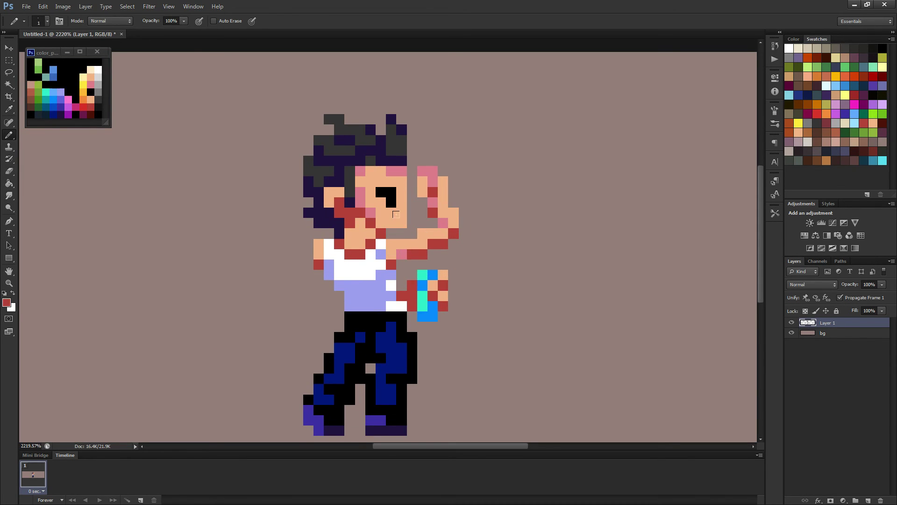
{"action": "left_click_drag", "start_coordinate": [402, 223], "coordinate": [390, 216]}
{"action": "scroll", "coordinate": [443, 235], "scroll_direction": "down", "scroll_amount": 5}
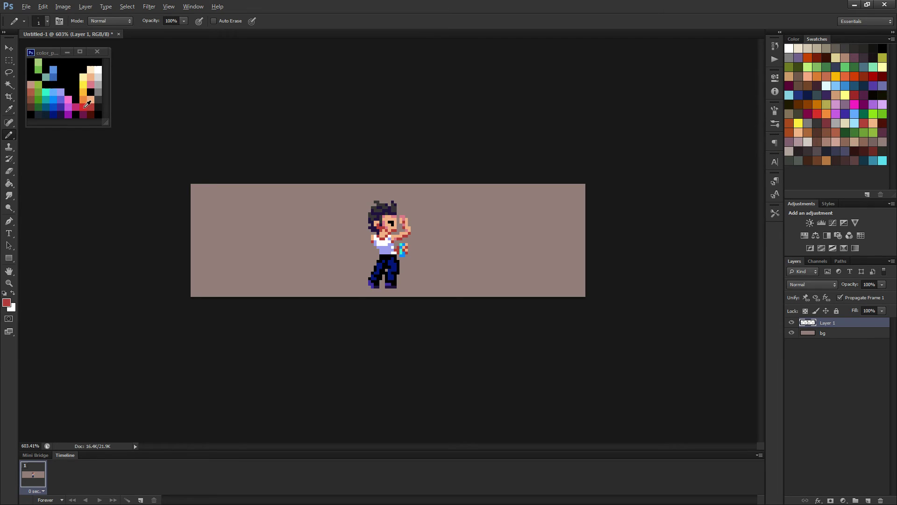
{"action": "scroll", "coordinate": [378, 217], "scroll_direction": "up", "scroll_amount": 4}
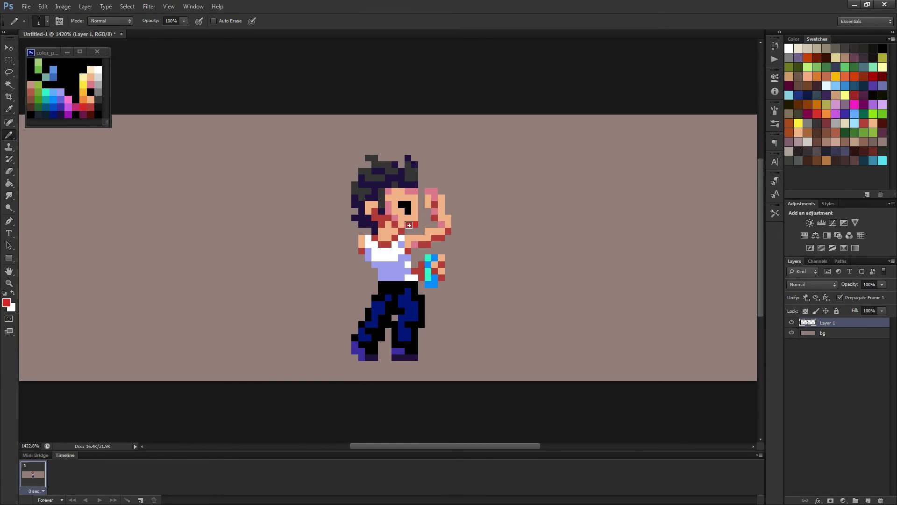
{"action": "scroll", "coordinate": [434, 232], "scroll_direction": "down", "scroll_amount": 5}
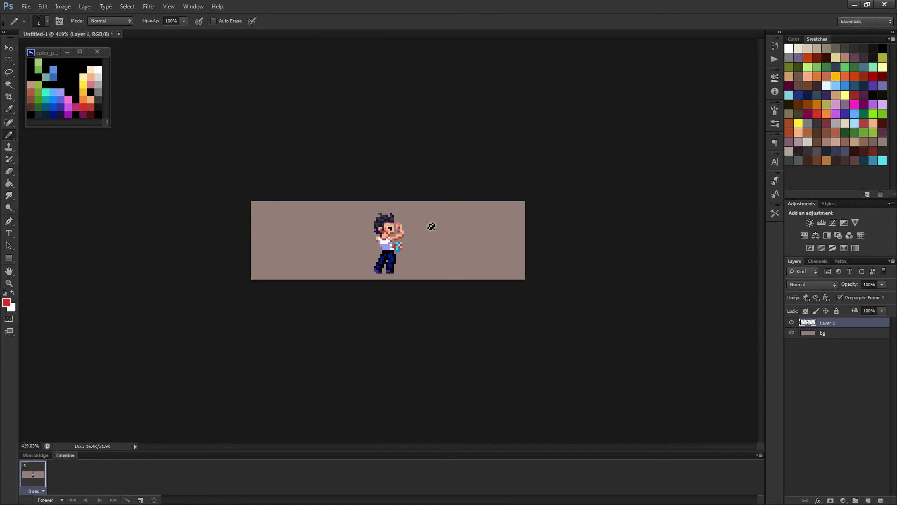
{"action": "scroll", "coordinate": [431, 226], "scroll_direction": "down", "scroll_amount": 1}
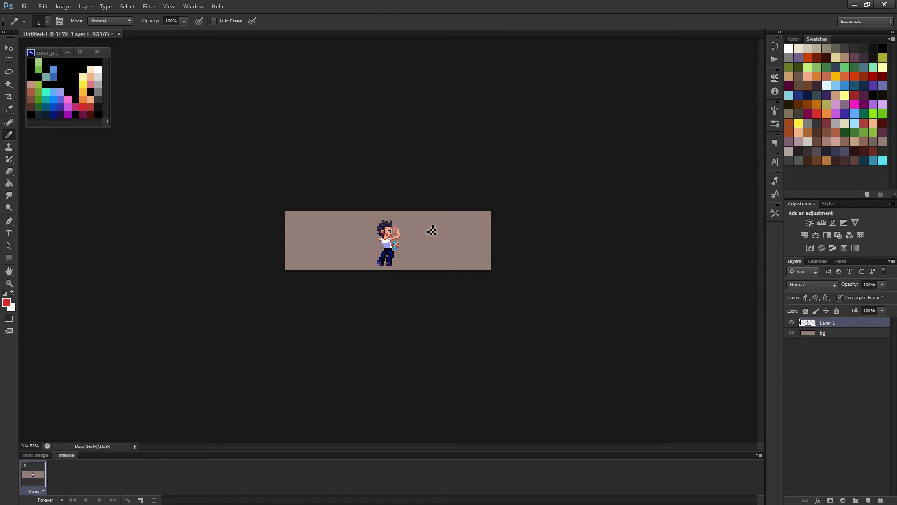
{"action": "scroll", "coordinate": [398, 268], "scroll_direction": "up", "scroll_amount": 5}
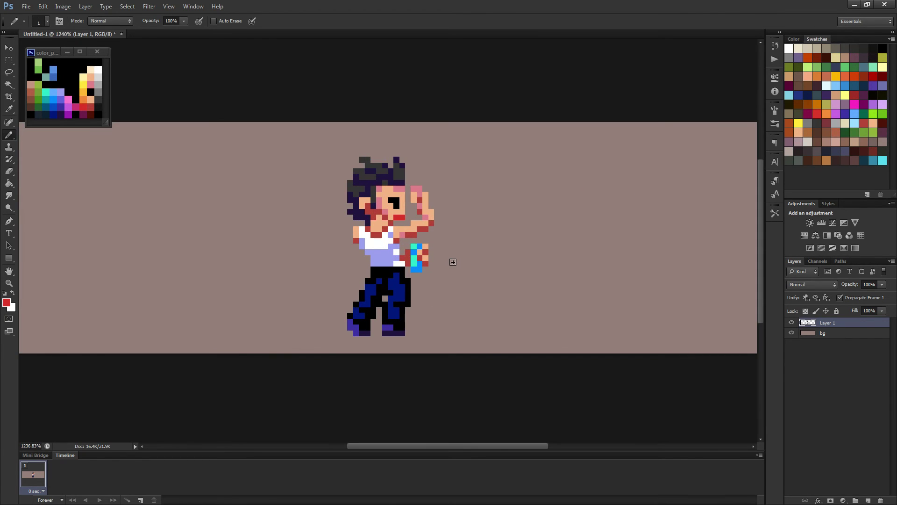
Draw a one-pixel-high greyish brown ground shadow beneath the feet, extending past both sides of the character.
{"action": "left_click", "coordinate": [873, 142]}
{"action": "mouse_move", "coordinate": [408, 334]}
{"action": "left_mouse_down"}
{"action": "mouse_move", "coordinate": [438, 334]}
{"action": "mouse_move", "coordinate": [331, 335]}
{"action": "left_mouse_up"}
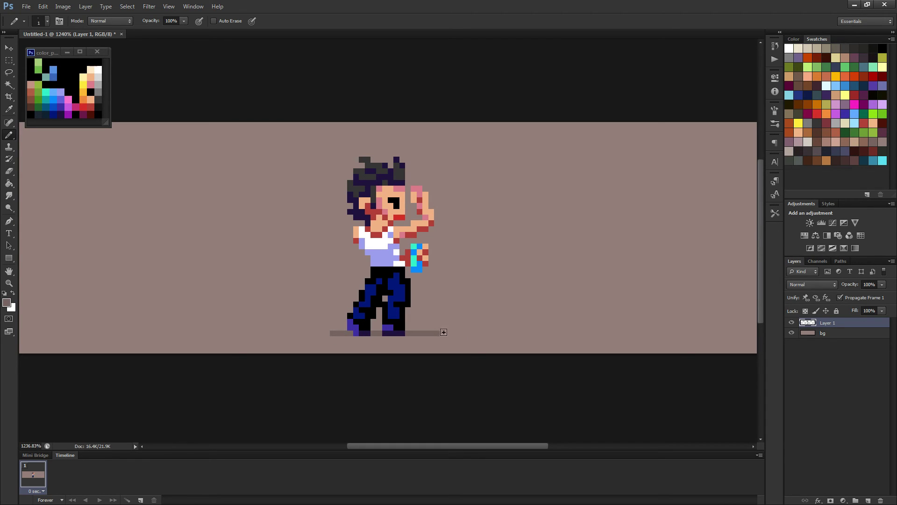
{"action": "scroll", "coordinate": [461, 351], "scroll_direction": "down", "scroll_amount": 5, "text": "alt"}
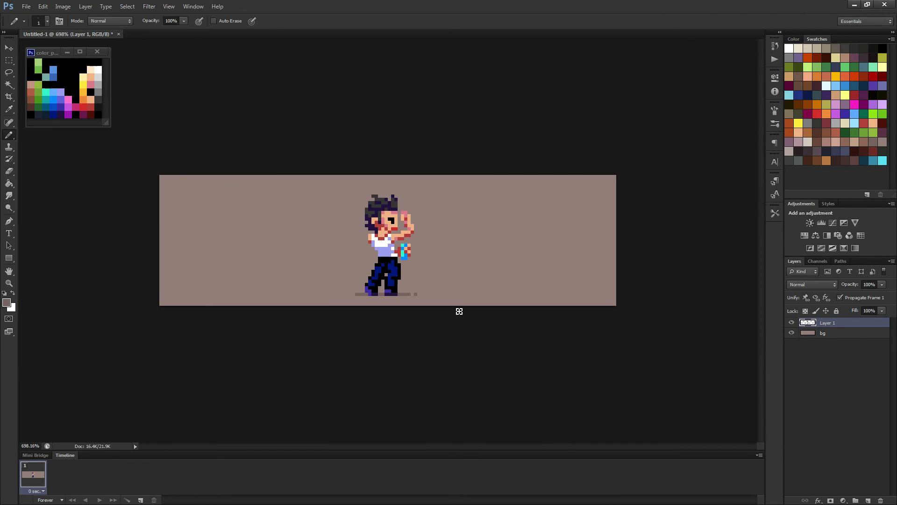
{"action": "scroll", "coordinate": [459, 311], "scroll_direction": "down", "scroll_amount": 1, "text": "alt"}
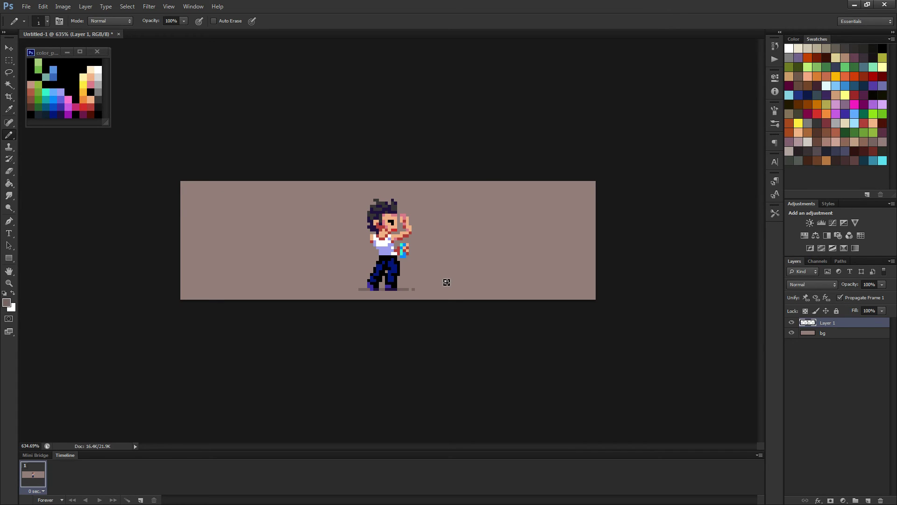
{"action": "scroll", "coordinate": [436, 238], "scroll_direction": "up", "scroll_amount": 12, "text": "alt"}
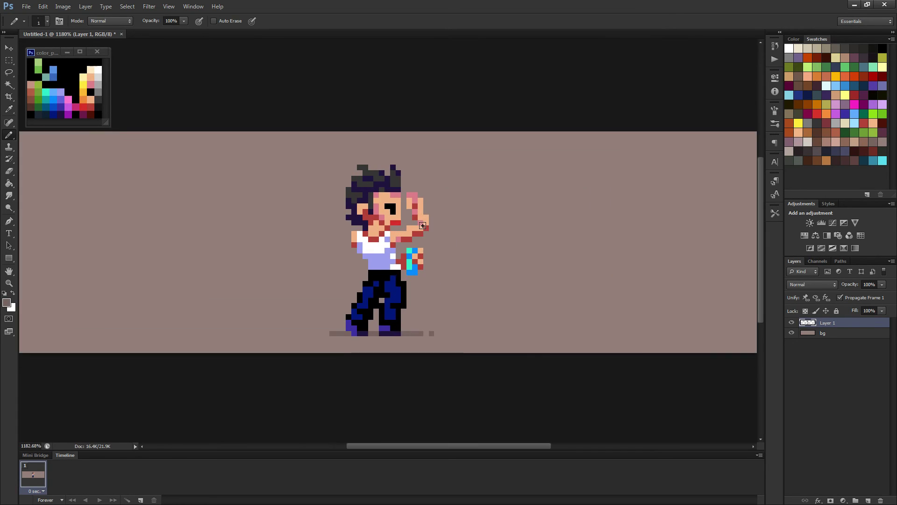
Duplicate Layer 1 and hide the original layer.
{"action": "key", "text": "e"}
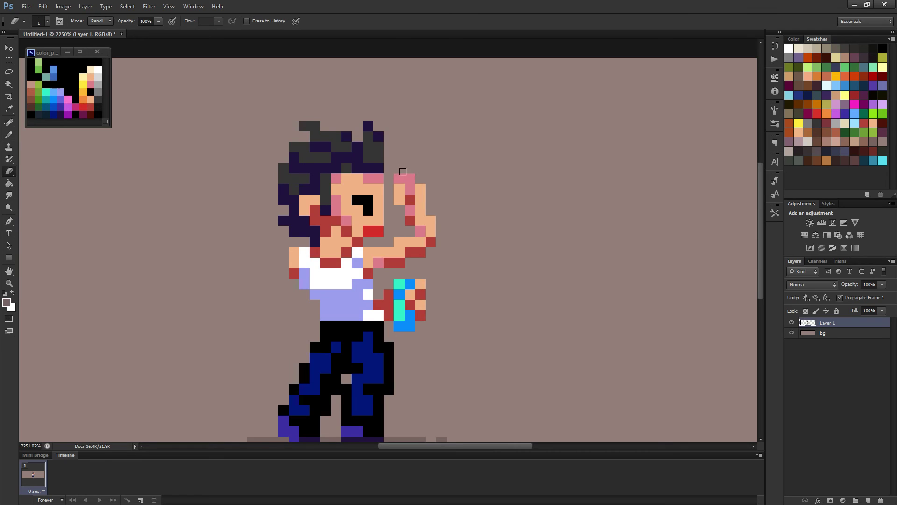
{"action": "left_click_drag", "start_coordinate": [835, 327], "coordinate": [868, 500]}
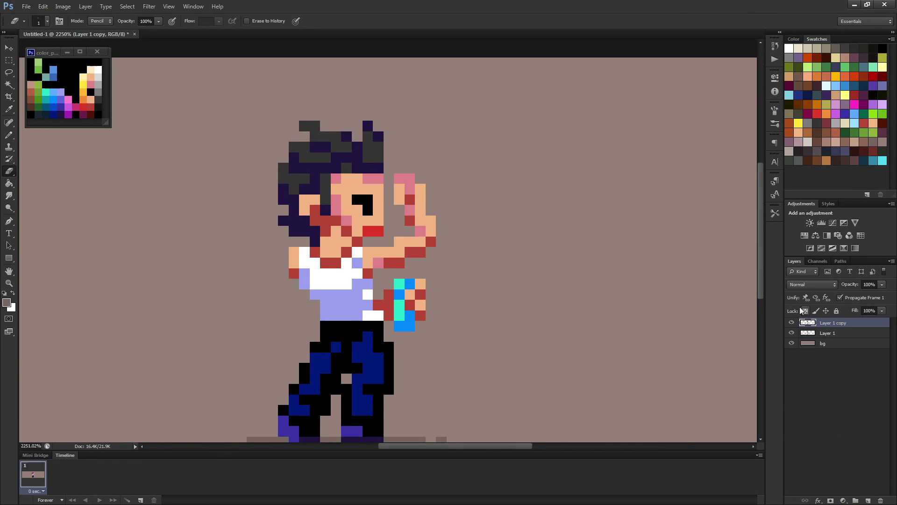
{"action": "left_click", "coordinate": [791, 333]}
Erase the raised hand on the copied layer and block in a new hand shape beside the face in red.
{"action": "mouse_move", "coordinate": [395, 175]}
{"action": "left_mouse_down"}
{"action": "mouse_move", "coordinate": [399, 199]}
{"action": "mouse_move", "coordinate": [411, 179]}
{"action": "mouse_move", "coordinate": [414, 193]}
{"action": "mouse_move", "coordinate": [400, 169]}
{"action": "left_mouse_up"}
{"action": "key", "text": "b"}
{"action": "left_click", "coordinate": [415, 217], "text": "alt"}
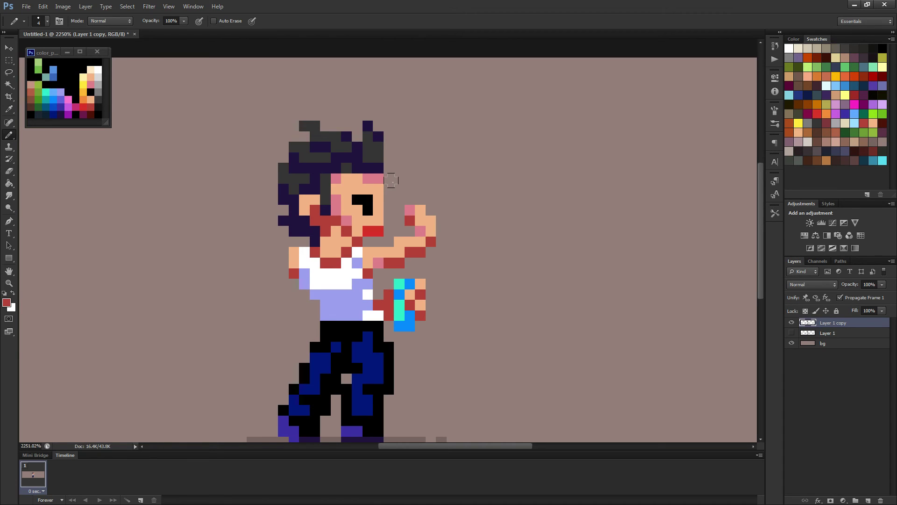
{"action": "left_click", "coordinate": [405, 194]}
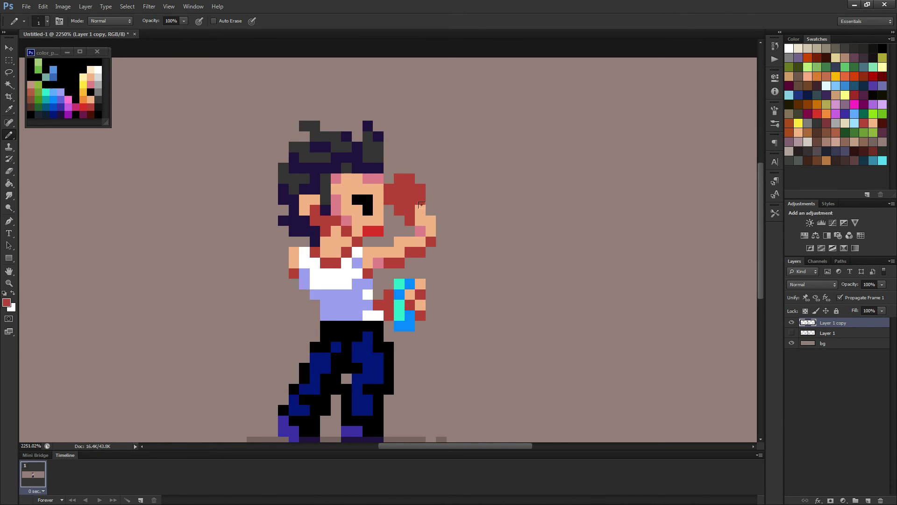
Paint the upper edge and fingers of the new raised hand in peach over the red.
{"action": "left_click", "coordinate": [421, 206], "text": "alt"}
{"action": "mouse_move", "coordinate": [396, 178]}
{"action": "left_mouse_down"}
{"action": "mouse_move", "coordinate": [420, 190]}
{"action": "mouse_move", "coordinate": [410, 189]}
{"action": "left_mouse_up"}
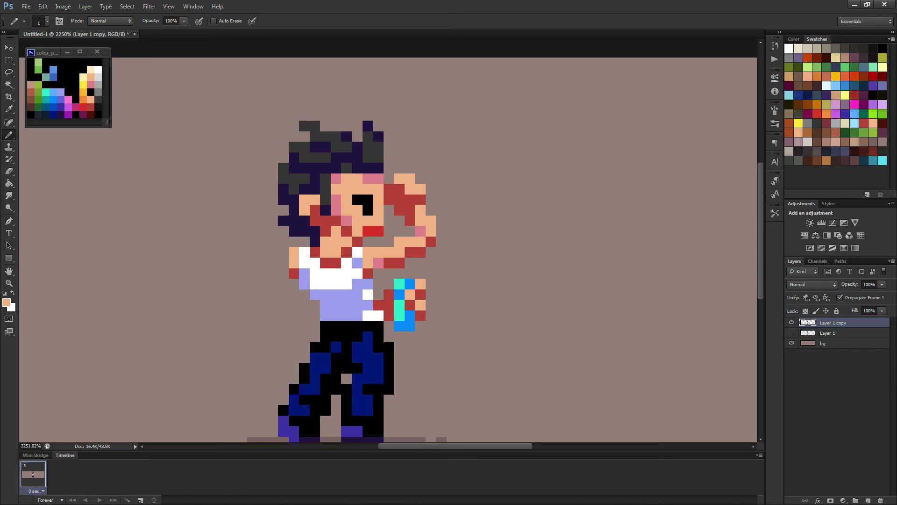
{"action": "left_click", "coordinate": [388, 195]}
{"action": "left_click", "coordinate": [394, 206]}
Add pink shading pixels to the inner side of the new raised hand.
{"action": "left_click", "coordinate": [419, 229], "text": "alt"}
{"action": "left_click", "coordinate": [399, 209]}
{"action": "left_click", "coordinate": [399, 199]}
{"action": "scroll", "coordinate": [416, 200], "scroll_direction": "down", "scroll_amount": 2}
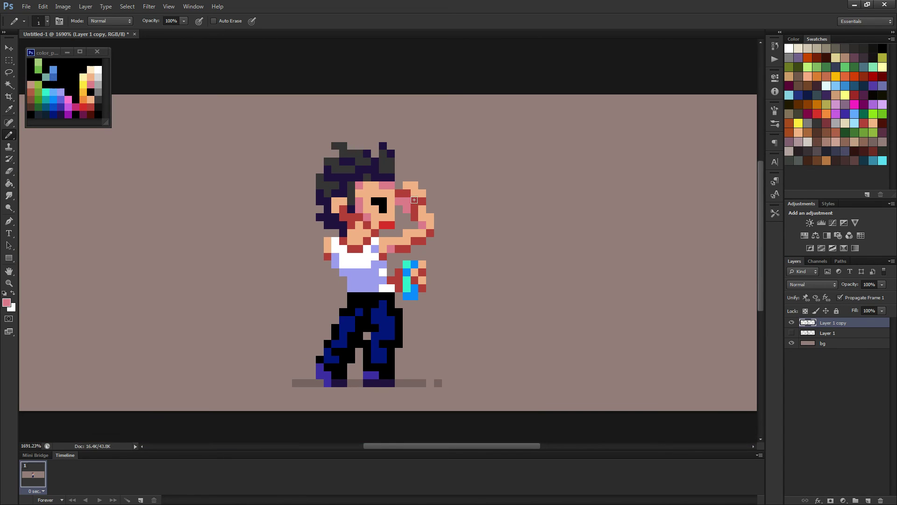
{"action": "left_click", "coordinate": [406, 193], "text": "alt"}
{"action": "scroll", "coordinate": [430, 208], "scroll_direction": "down", "scroll_amount": 5}
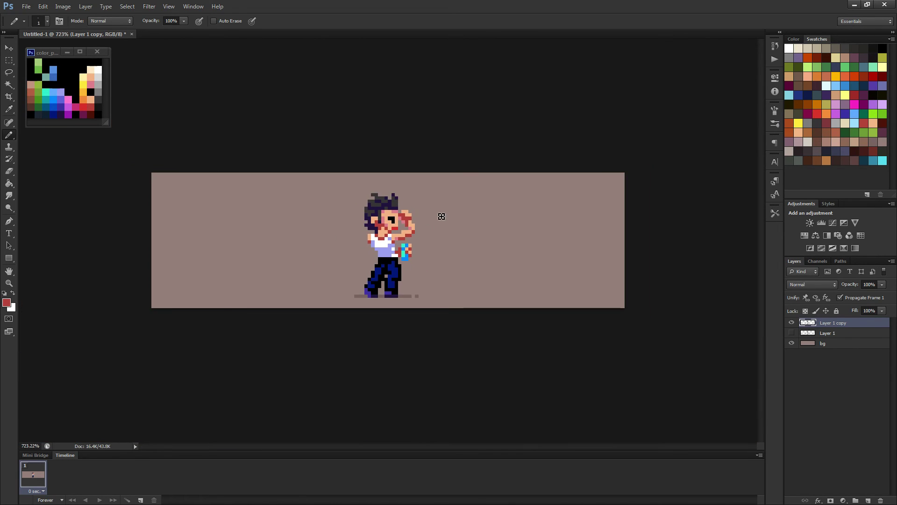
Repaint the red pixels on the raised hand and wrist in peach and pink sampled from the skin.
{"action": "scroll", "coordinate": [433, 225], "scroll_direction": "up", "scroll_amount": 5}
{"action": "left_click", "coordinate": [411, 200], "text": "alt"}
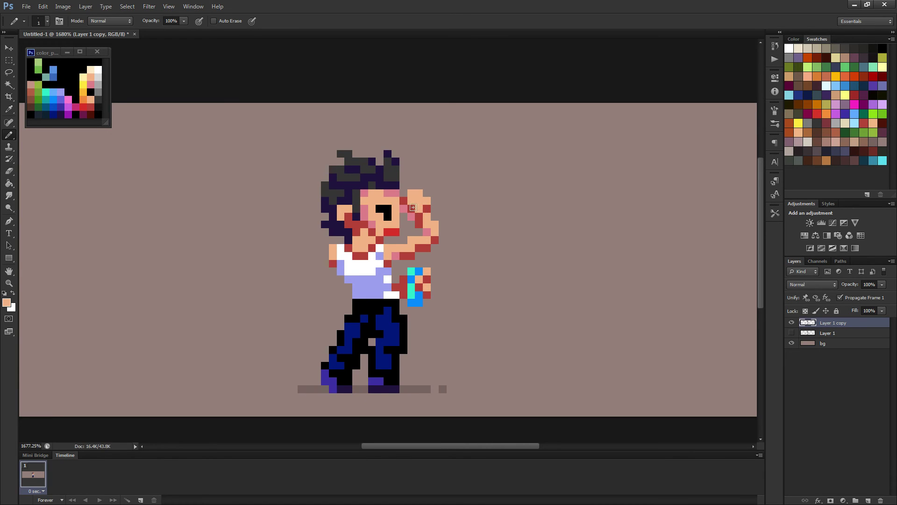
{"action": "left_click", "coordinate": [409, 208], "text": "alt"}
{"action": "scroll", "coordinate": [449, 212], "scroll_direction": "down", "scroll_amount": 4}
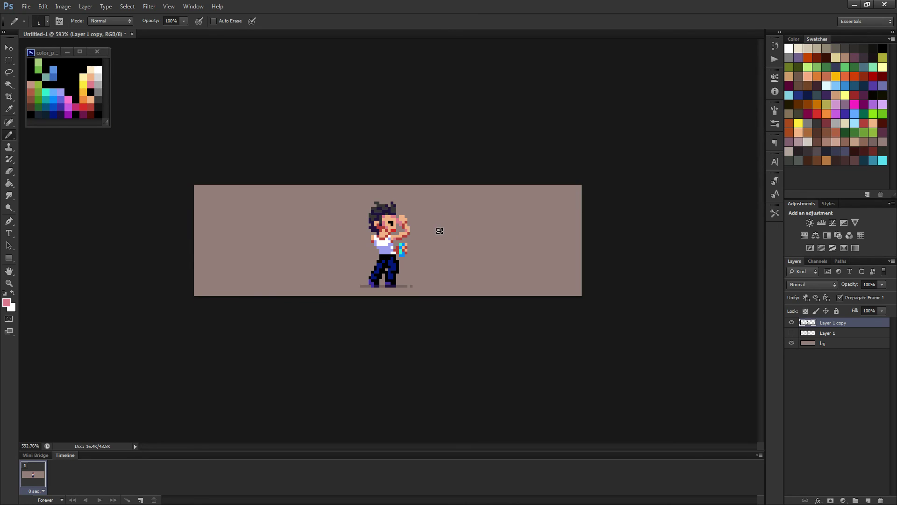
{"action": "scroll", "coordinate": [437, 230], "scroll_direction": "up", "scroll_amount": 5}
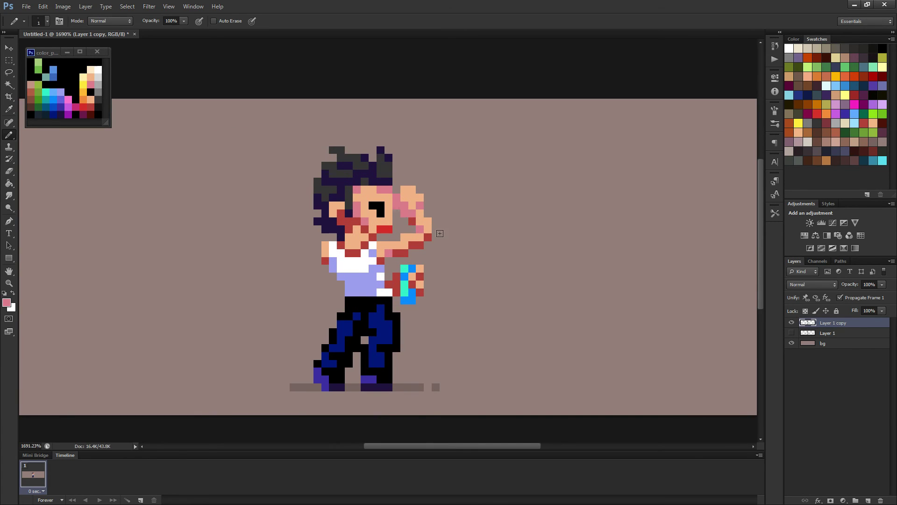
{"action": "scroll", "coordinate": [452, 237], "scroll_direction": "down", "scroll_amount": 3}
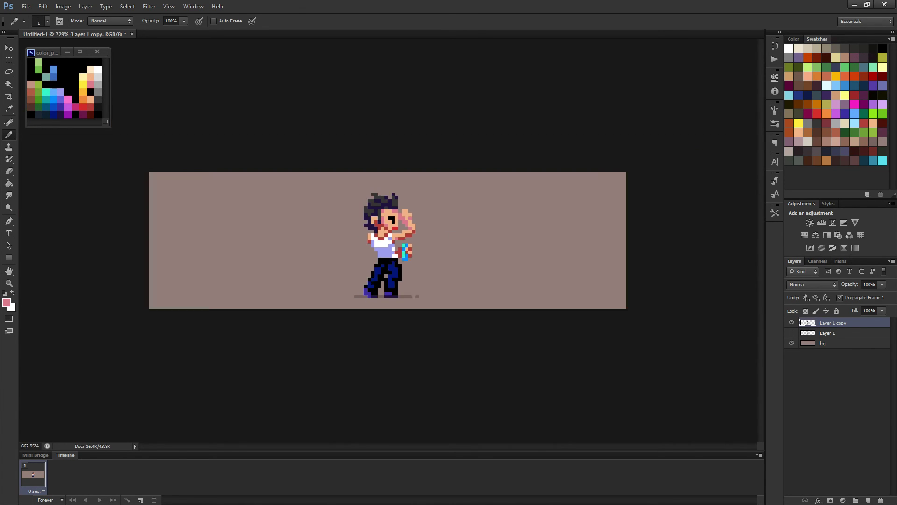
Add a single red shadow pixel to the palm of the raised hand.
{"action": "scroll", "coordinate": [440, 247], "scroll_direction": "up", "scroll_amount": 5}
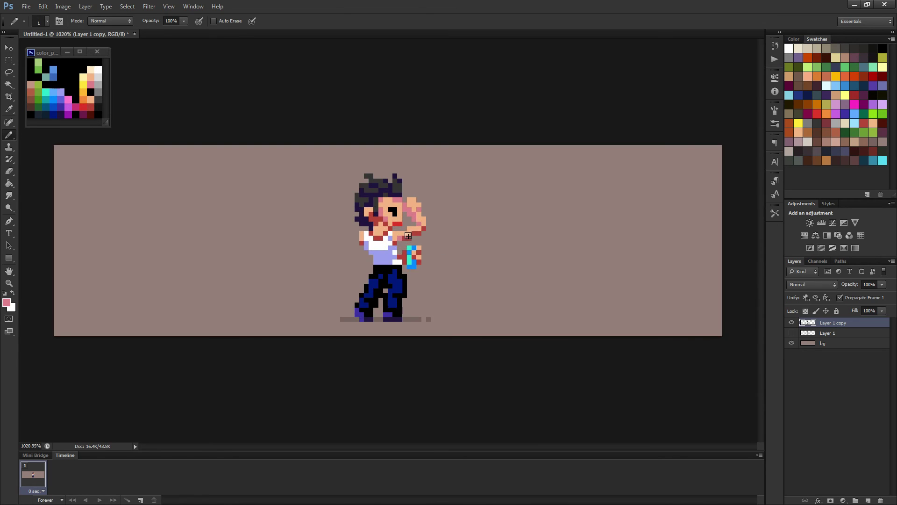
{"action": "left_click", "coordinate": [435, 232], "text": "alt"}
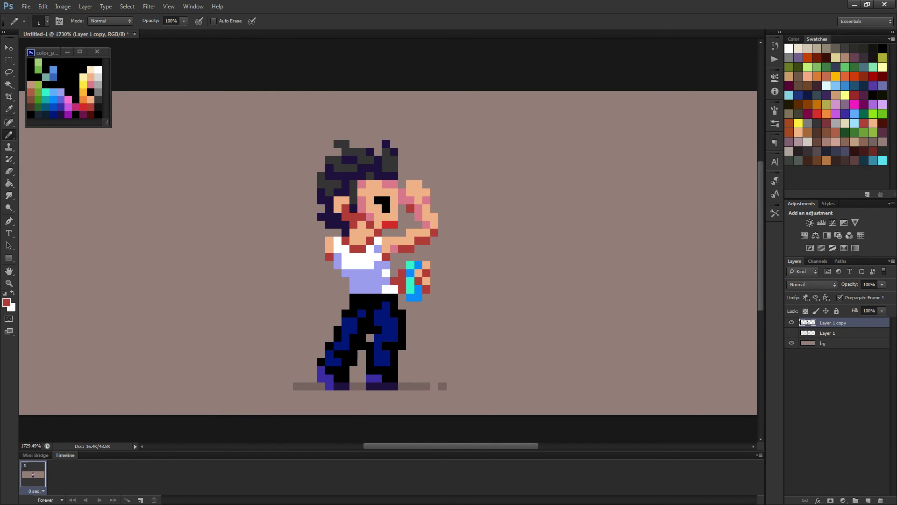
{"action": "scroll", "coordinate": [449, 231], "scroll_direction": "down", "scroll_amount": 2}
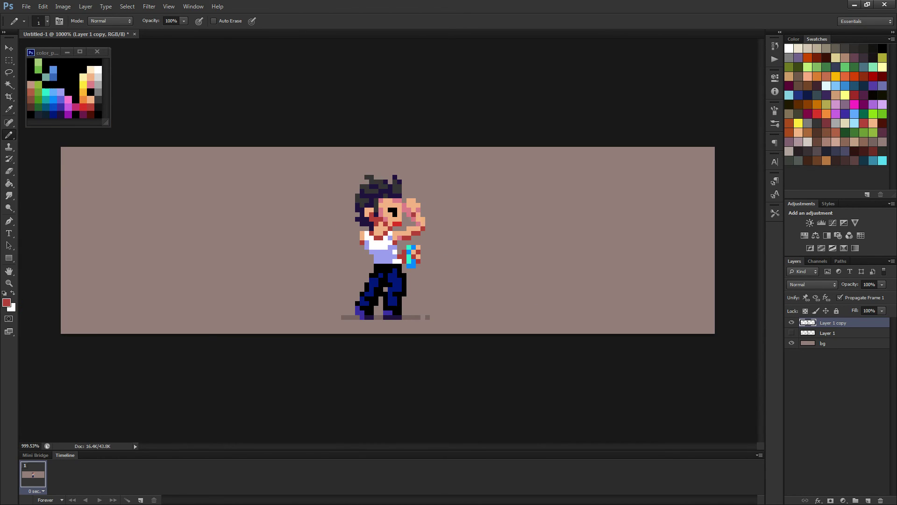
{"action": "scroll", "coordinate": [450, 233], "scroll_direction": "down", "scroll_amount": 3}
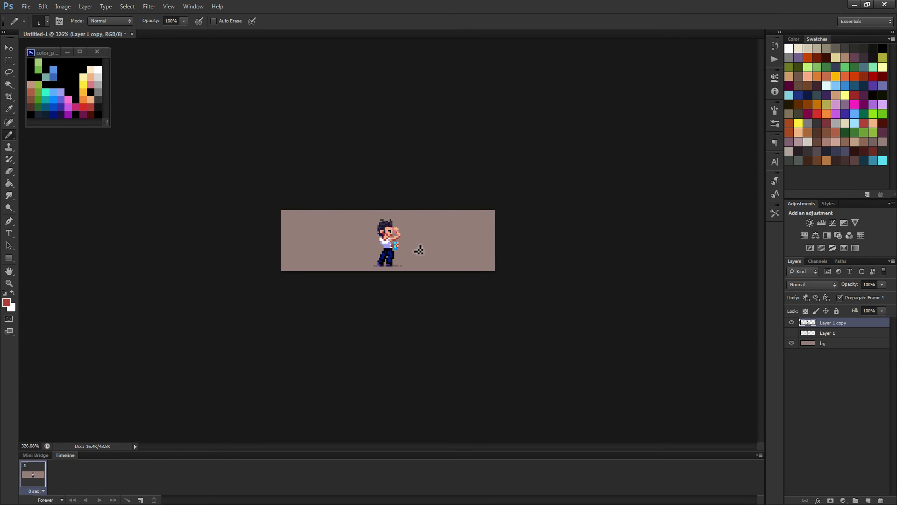
Recolor the red underside of the raised forearm and elbow in the sampled pink.
{"action": "scroll", "coordinate": [419, 251], "scroll_direction": "up", "scroll_amount": 5}
{"action": "left_click", "coordinate": [392, 235], "text": "alt"}
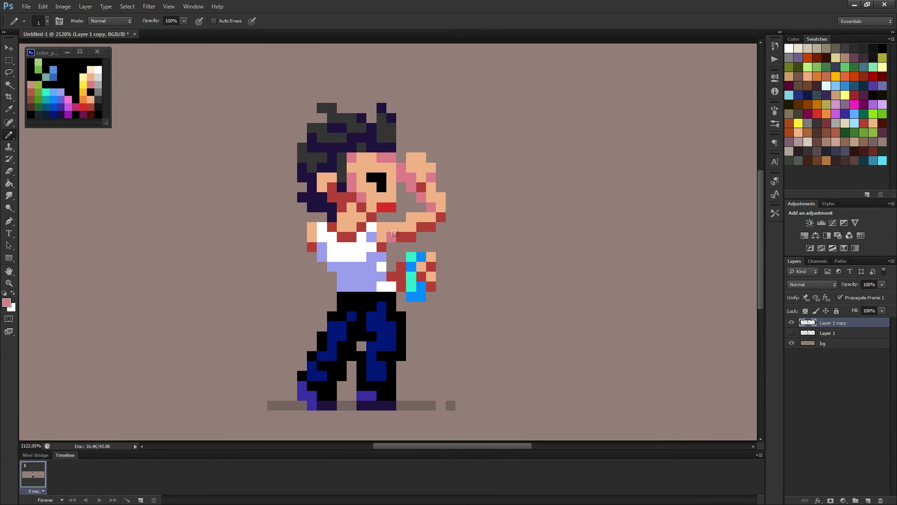
{"action": "left_click_drag", "start_coordinate": [394, 232], "coordinate": [420, 227]}
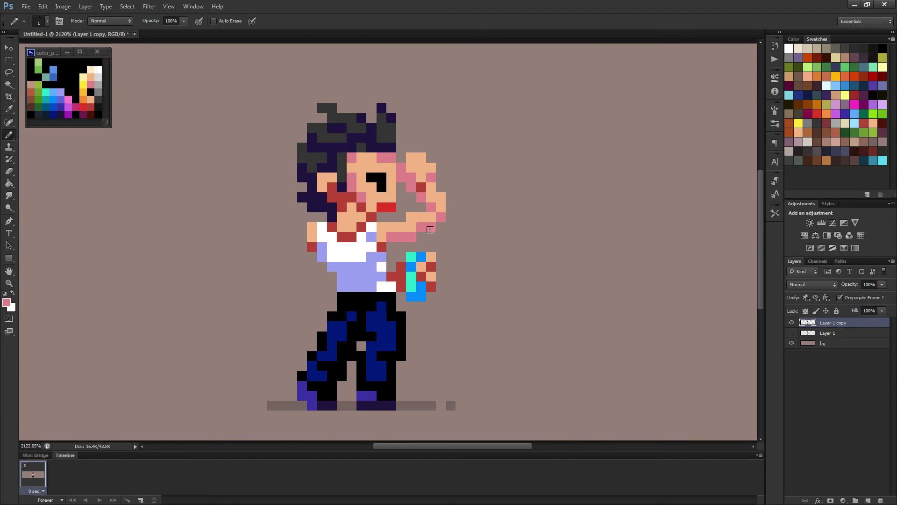
{"action": "scroll", "coordinate": [466, 248], "scroll_direction": "down", "scroll_amount": 4}
{"action": "scroll", "coordinate": [466, 247], "scroll_direction": "up", "scroll_amount": 4}
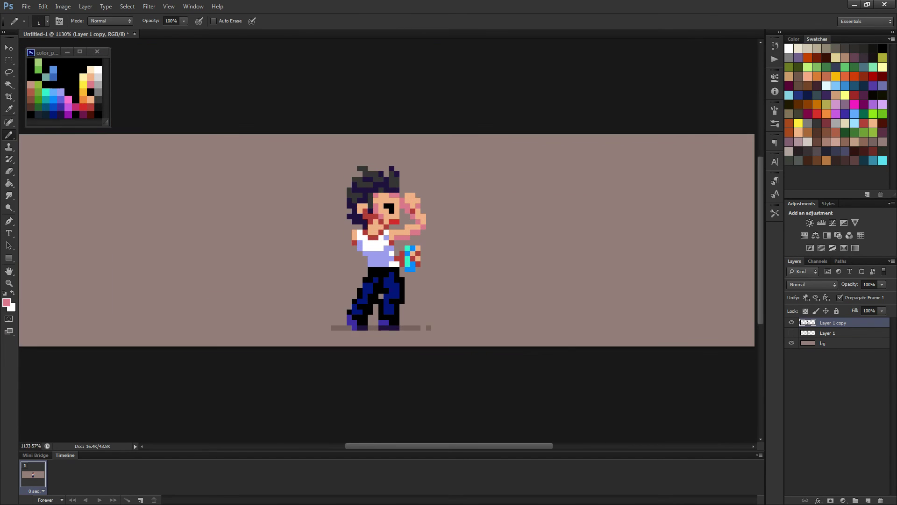
Replace the red pixels between the fingers holding the blue object with pink.
{"action": "scroll", "coordinate": [442, 236], "scroll_direction": "down", "scroll_amount": 4}
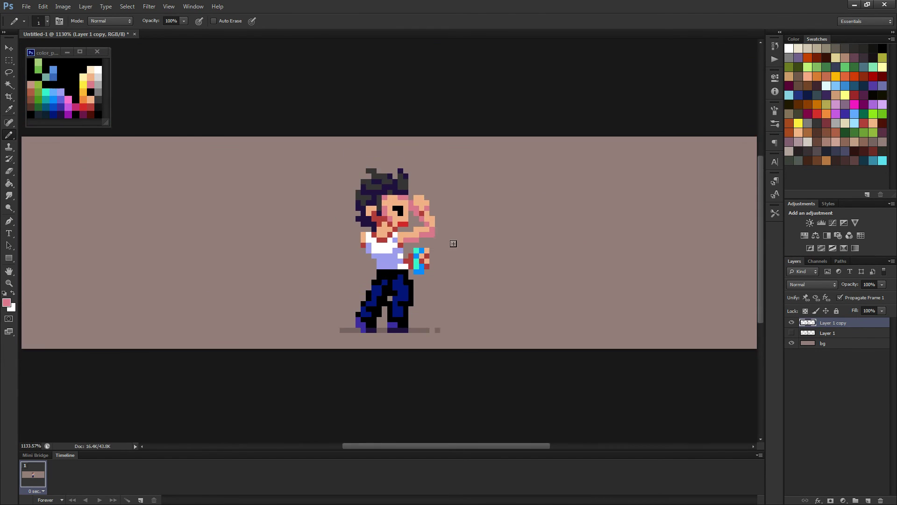
{"action": "scroll", "coordinate": [421, 250], "scroll_direction": "up", "scroll_amount": 2}
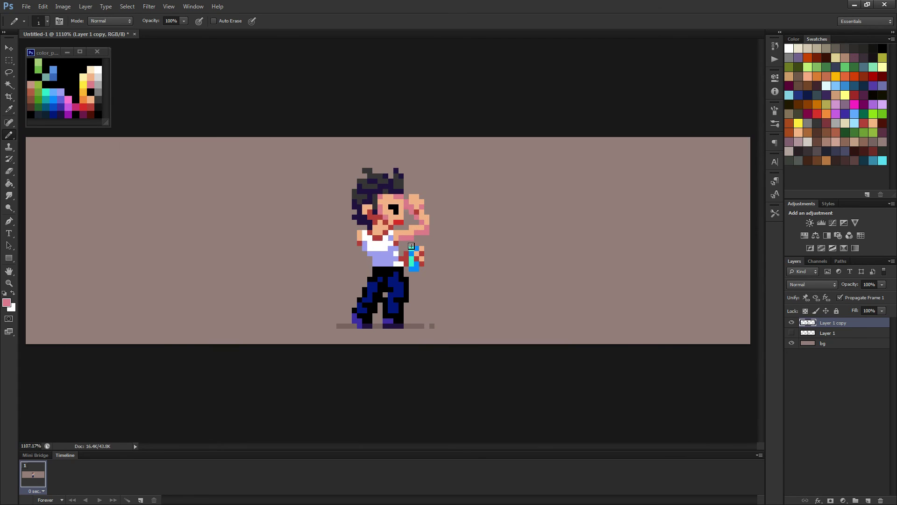
{"action": "scroll", "coordinate": [456, 235], "scroll_direction": "down", "scroll_amount": 3}
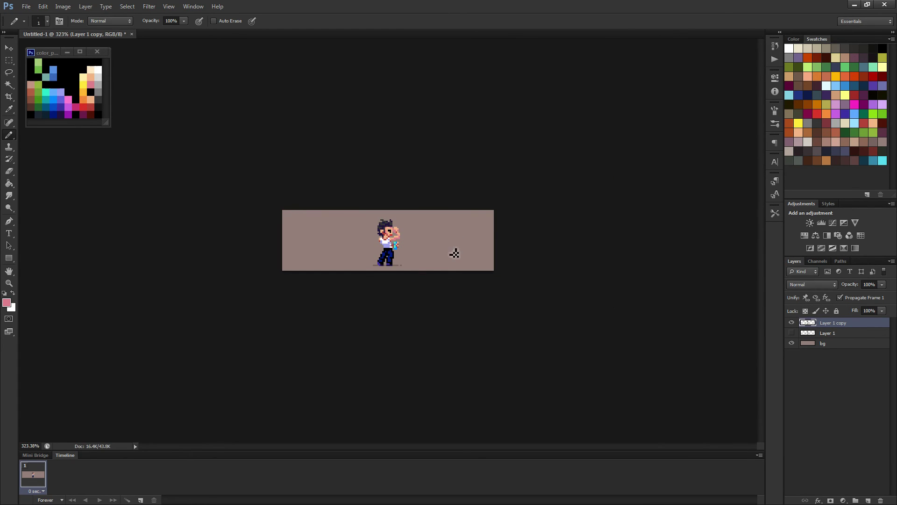
{"action": "scroll", "coordinate": [426, 260], "scroll_direction": "up", "scroll_amount": 3}
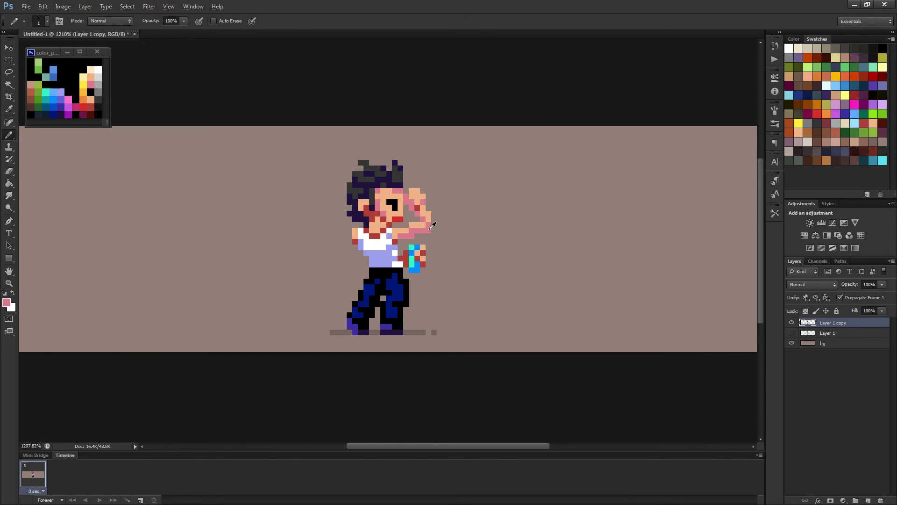
{"action": "left_click", "coordinate": [423, 255]}
{"action": "scroll", "coordinate": [471, 262], "scroll_direction": "down", "scroll_amount": 2}
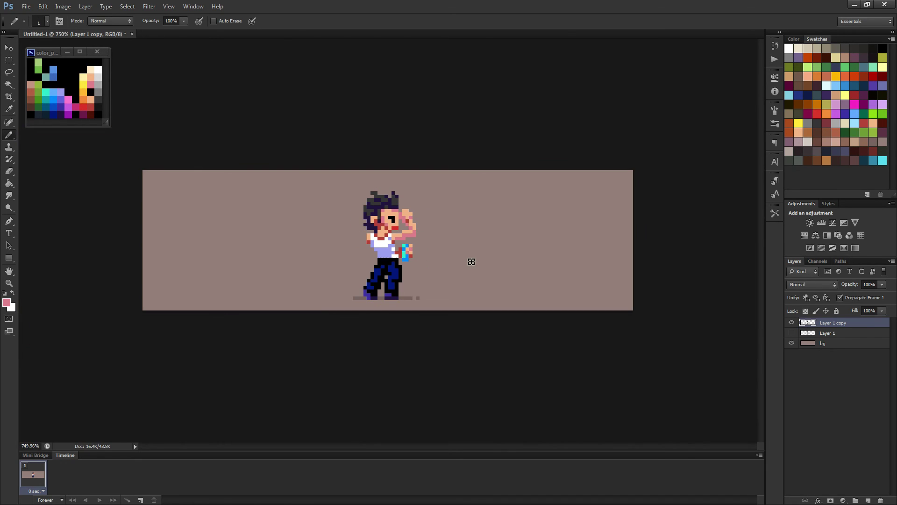
Paint the red pixel beneath the ear in the hair's dark purple.
{"action": "scroll", "coordinate": [469, 264], "scroll_direction": "down", "scroll_amount": 2}
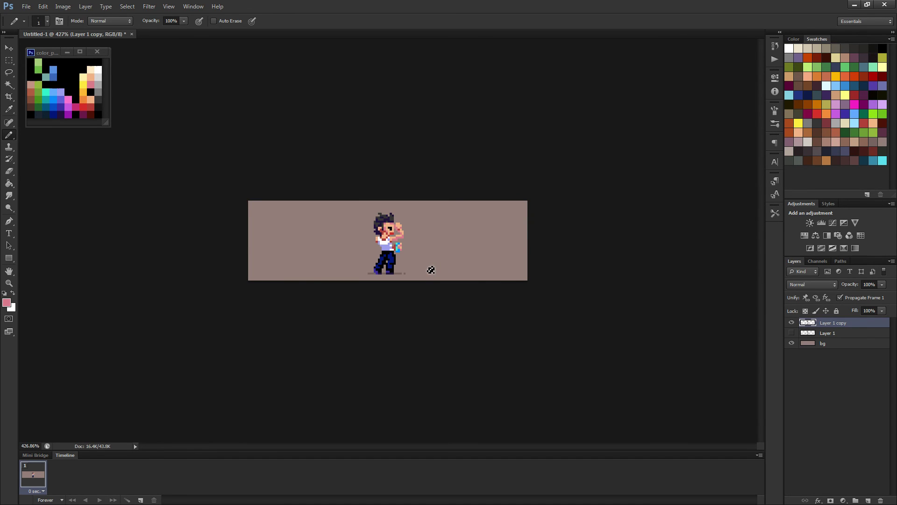
{"action": "scroll", "coordinate": [416, 271], "scroll_direction": "up", "scroll_amount": 4}
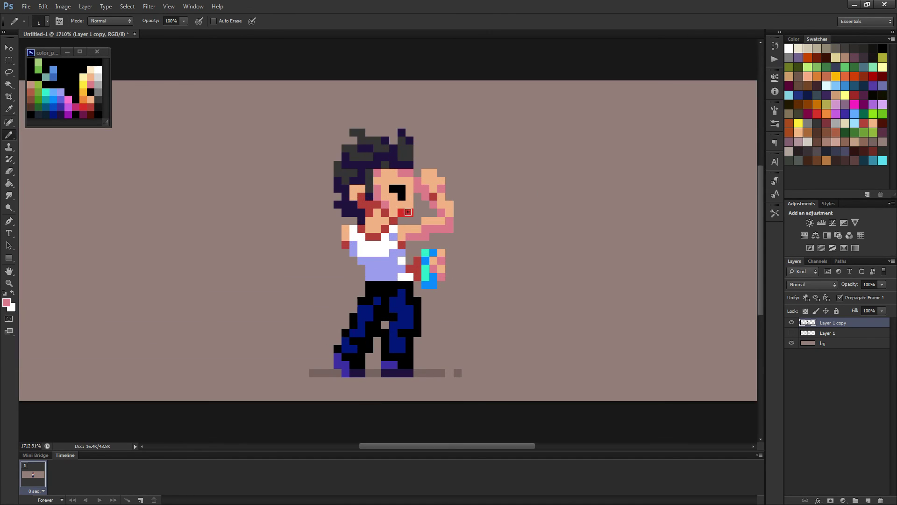
{"action": "scroll", "coordinate": [408, 212], "scroll_direction": "down", "scroll_amount": 4}
{"action": "scroll", "coordinate": [331, 206], "scroll_direction": "up", "scroll_amount": 3}
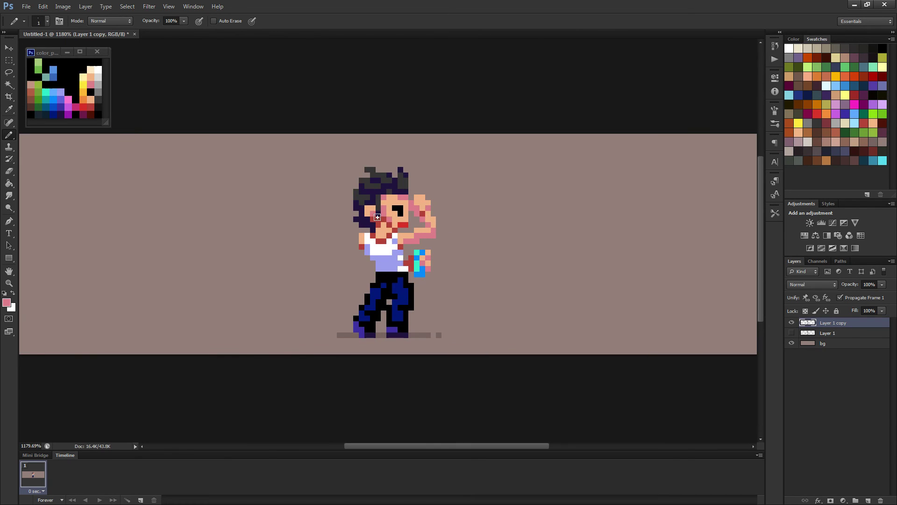
{"action": "scroll", "coordinate": [377, 217], "scroll_direction": "down", "scroll_amount": 4}
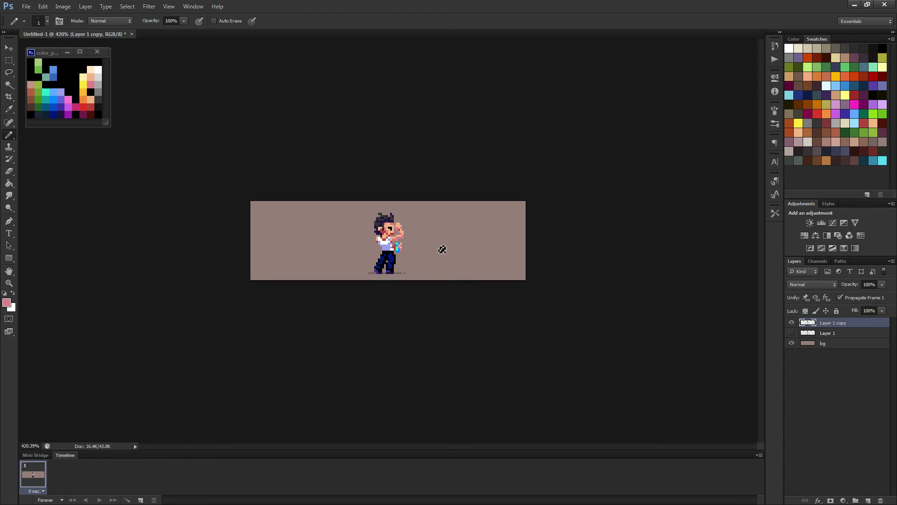
{"action": "scroll", "coordinate": [379, 229], "scroll_direction": "up", "scroll_amount": 4}
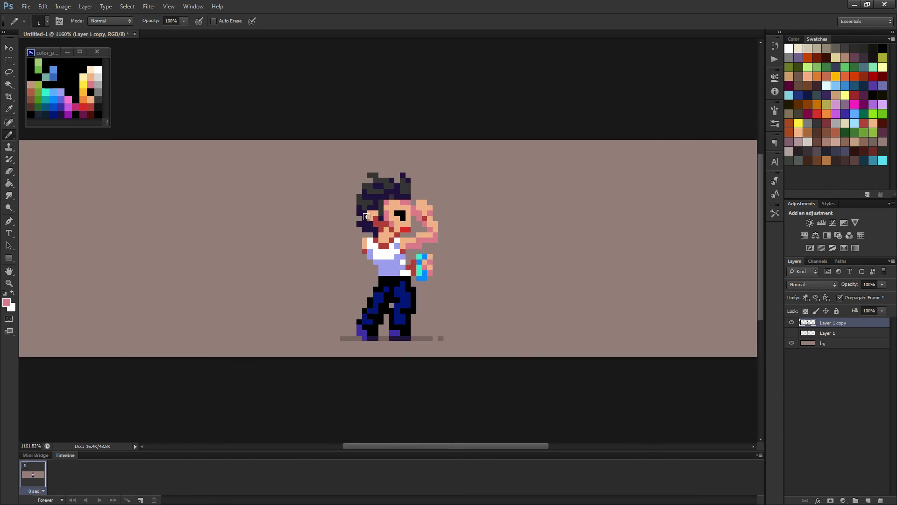
{"action": "left_click", "coordinate": [380, 228], "text": "alt"}
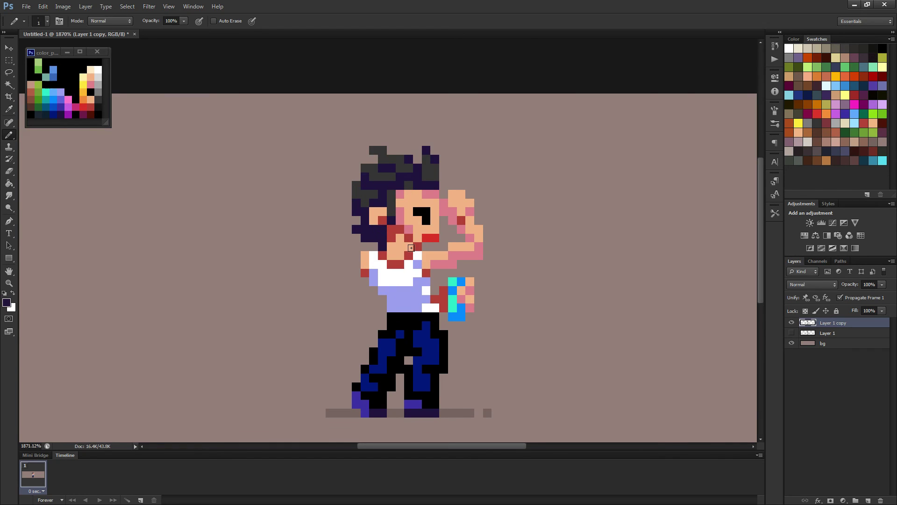
{"action": "scroll", "coordinate": [457, 234], "scroll_direction": "down", "scroll_amount": 5}
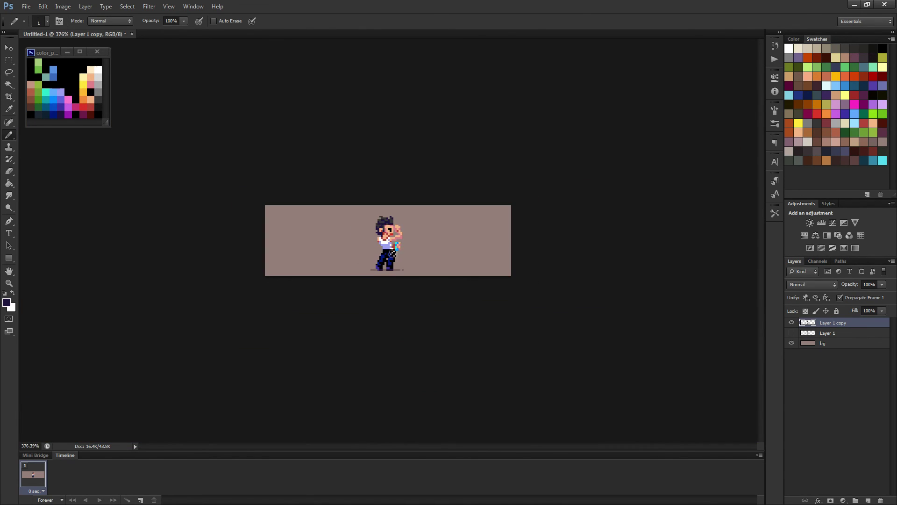
{"action": "scroll", "coordinate": [385, 241], "scroll_direction": "up", "scroll_amount": 1}
{"action": "scroll", "coordinate": [446, 234], "scroll_direction": "down", "scroll_amount": 1}
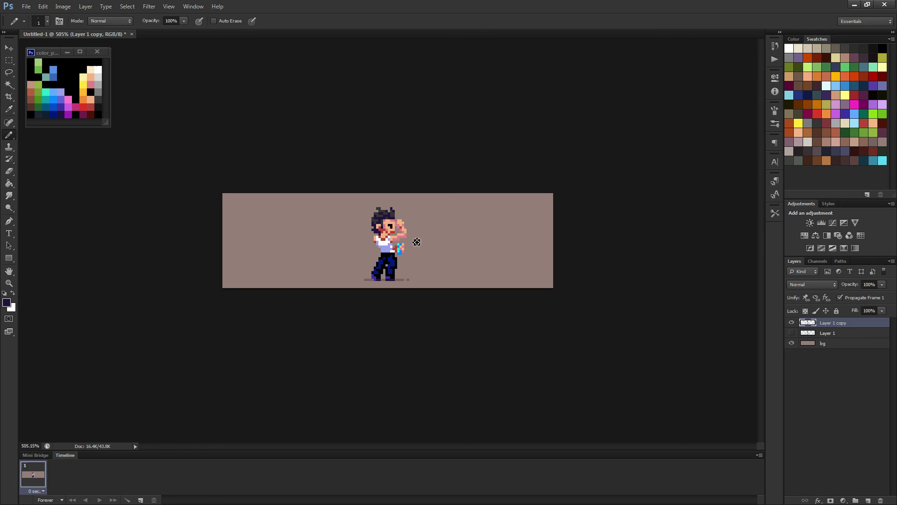
{"action": "scroll", "coordinate": [417, 241], "scroll_direction": "down", "scroll_amount": 2}
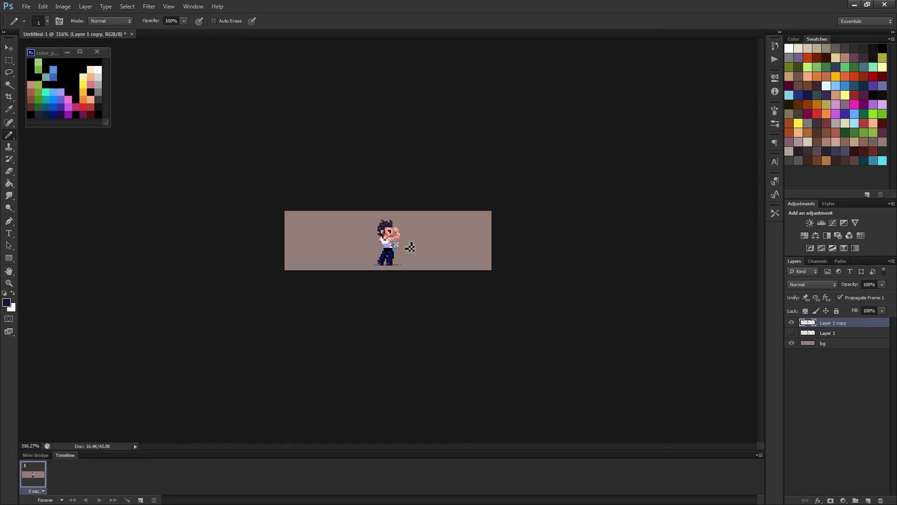
Try replacing the red neckline shadow with peach sampled from the skin.
{"action": "scroll", "coordinate": [417, 242], "scroll_direction": "up", "scroll_amount": 8}
{"action": "left_click", "coordinate": [379, 226], "text": "alt"}
{"action": "mouse_move", "coordinate": [379, 225]}
{"action": "left_mouse_down"}
{"action": "mouse_move", "coordinate": [377, 234]}
{"action": "mouse_move", "coordinate": [359, 217]}
{"action": "mouse_move", "coordinate": [381, 222]}
{"action": "left_mouse_up"}
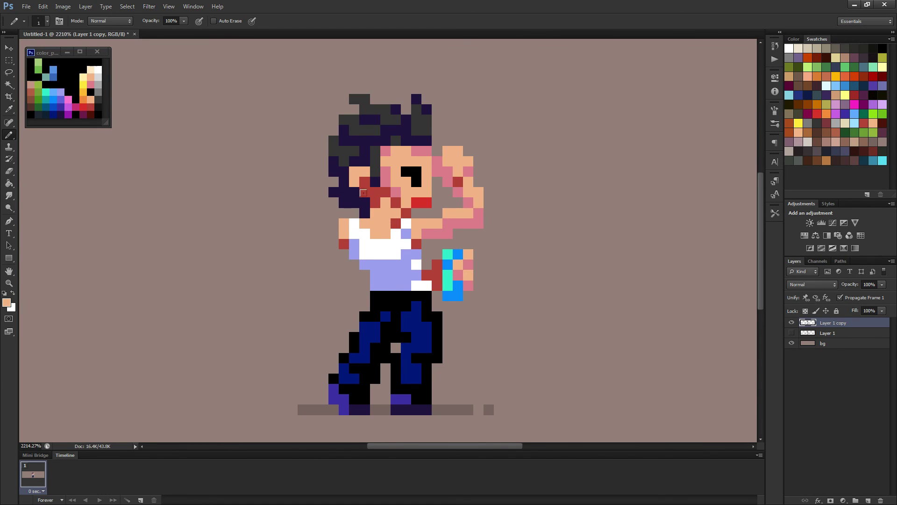
{"action": "mouse_move", "coordinate": [359, 187]}
{"action": "left_mouse_down"}
{"action": "mouse_move", "coordinate": [392, 205]}
{"action": "mouse_move", "coordinate": [374, 199]}
{"action": "mouse_move", "coordinate": [383, 208]}
{"action": "left_mouse_up"}
{"action": "scroll", "coordinate": [415, 217], "scroll_direction": "down", "scroll_amount": 2}
{"action": "scroll", "coordinate": [415, 217], "scroll_direction": "down", "scroll_amount": 5}
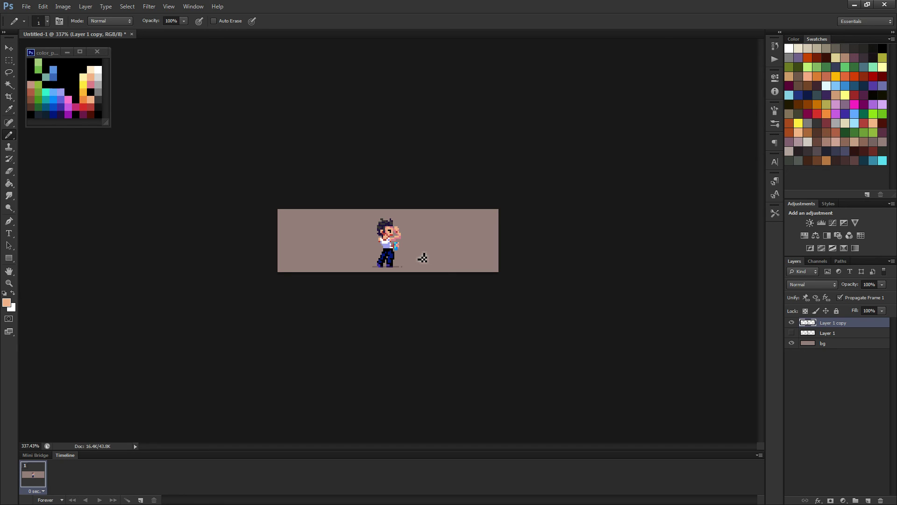
{"action": "scroll", "coordinate": [422, 258], "scroll_direction": "up", "scroll_amount": 6}
Fill the blue and cyan areas of the held object with darker blue and teal from the palette image.
{"action": "key", "text": "g"}
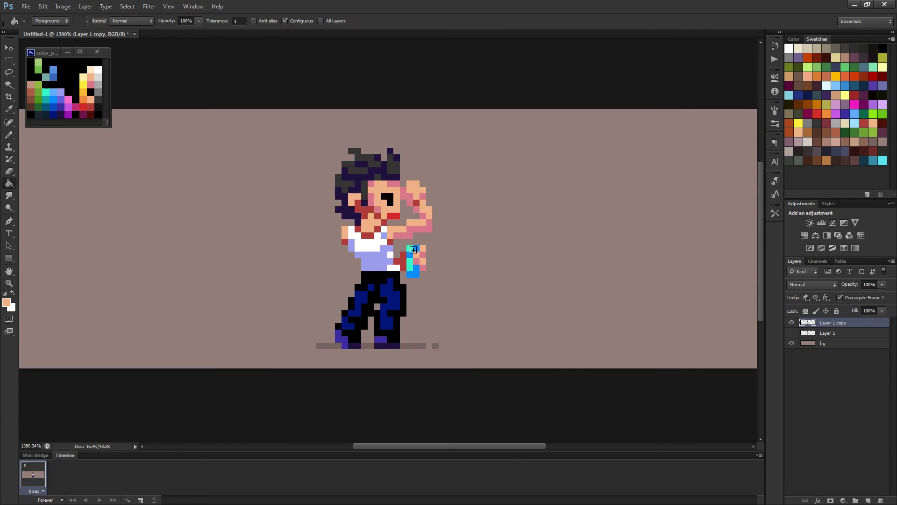
{"action": "left_click", "coordinate": [54, 103], "text": "alt"}
{"action": "left_click", "coordinate": [413, 252]}
{"action": "left_click", "coordinate": [49, 98], "text": "alt"}
{"action": "scroll", "coordinate": [442, 271], "scroll_direction": "down", "scroll_amount": 5}
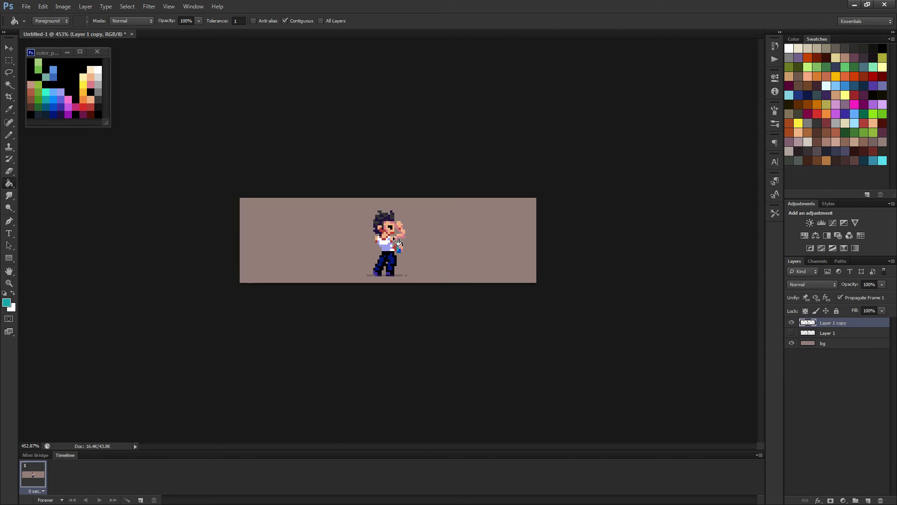
Try the trousers' navy blue on the lower pixel of the eye.
{"action": "scroll", "coordinate": [393, 235], "scroll_direction": "up", "scroll_amount": 5}
{"action": "left_click", "coordinate": [402, 299], "text": "alt"}
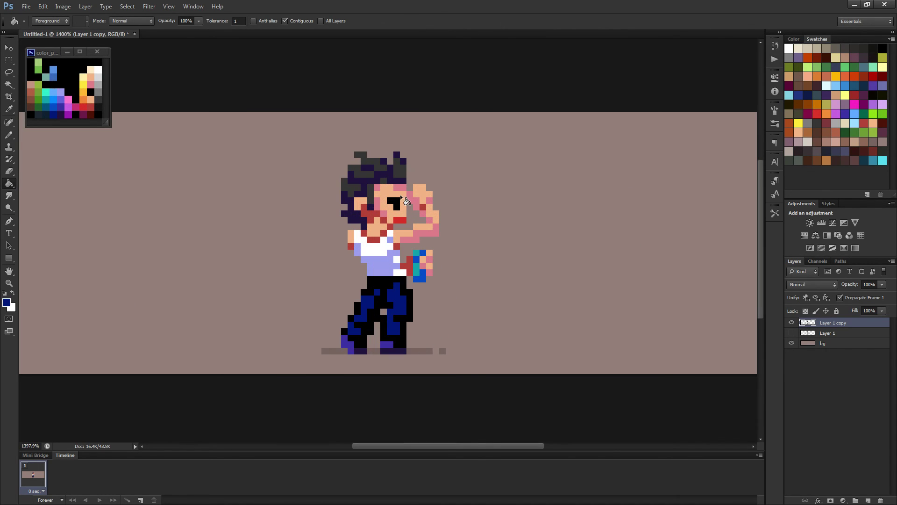
{"action": "key", "text": "b"}
{"action": "left_click", "coordinate": [397, 207]}
{"action": "scroll", "coordinate": [467, 240], "scroll_direction": "down", "scroll_amount": 3}
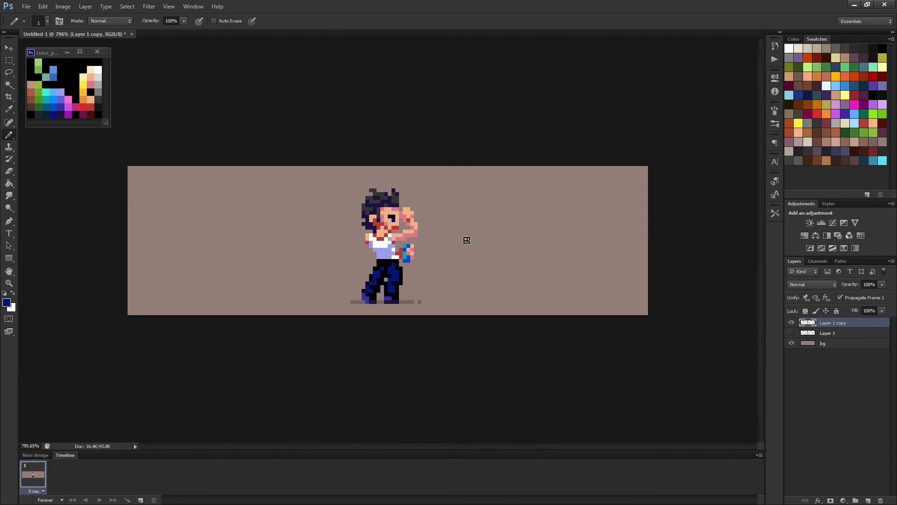
Paint the lower pixel of the eye in dark teal-blue from the palette image.
{"action": "left_click", "coordinate": [47, 107], "text": "alt"}
{"action": "scroll", "coordinate": [403, 213], "scroll_direction": "up", "scroll_amount": 3}
{"action": "left_click", "coordinate": [386, 226]}
{"action": "scroll", "coordinate": [443, 220], "scroll_direction": "down", "scroll_amount": 5}
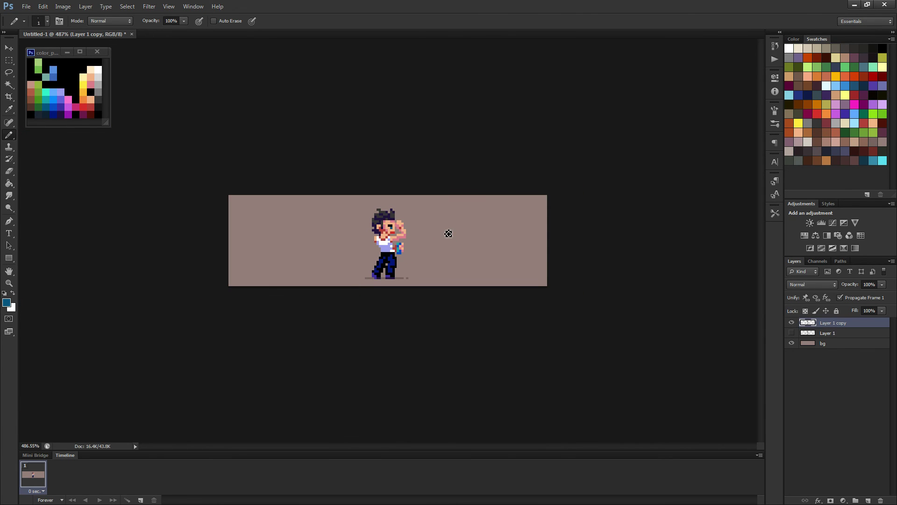
Recolor the upper edge of the eye with dark purple sampled from the hair.
{"action": "scroll", "coordinate": [449, 233], "scroll_direction": "up", "scroll_amount": 5}
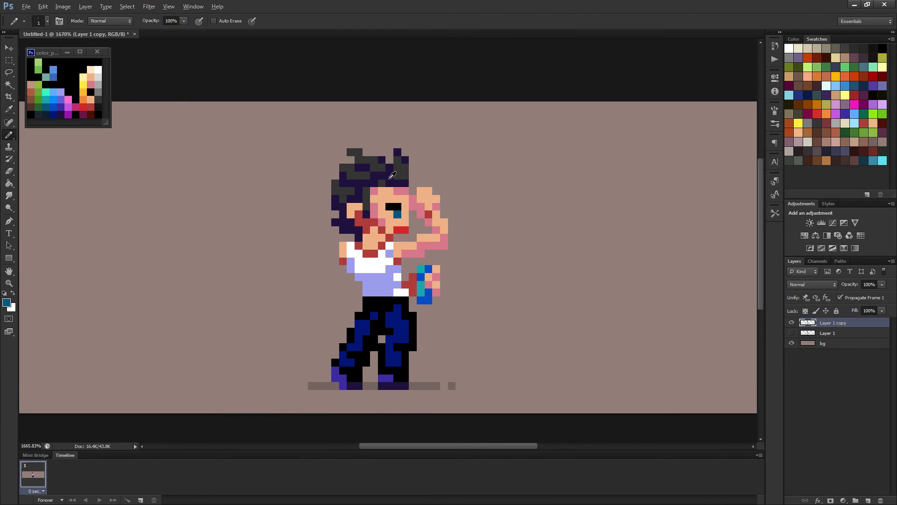
{"action": "left_click", "coordinate": [399, 208], "text": "alt"}
{"action": "scroll", "coordinate": [420, 236], "scroll_direction": "down", "scroll_amount": 4}
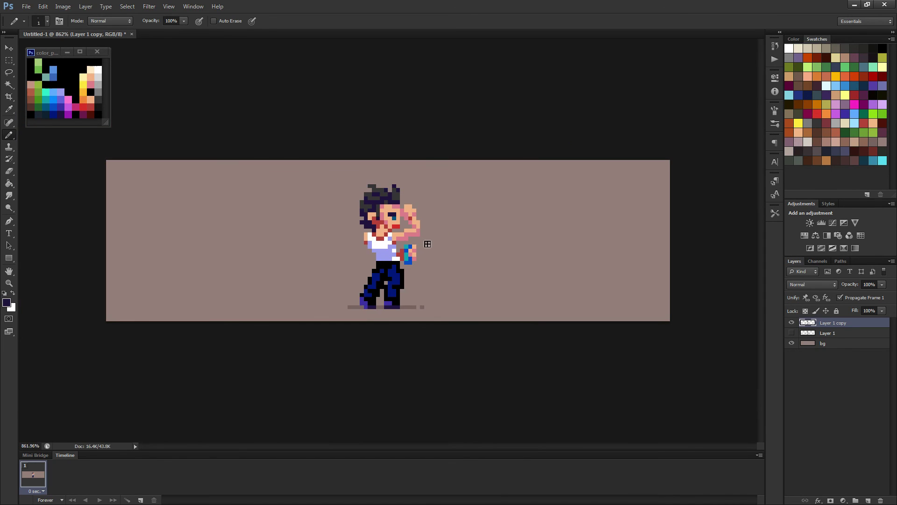
{"action": "scroll", "coordinate": [432, 254], "scroll_direction": "down", "scroll_amount": 1}
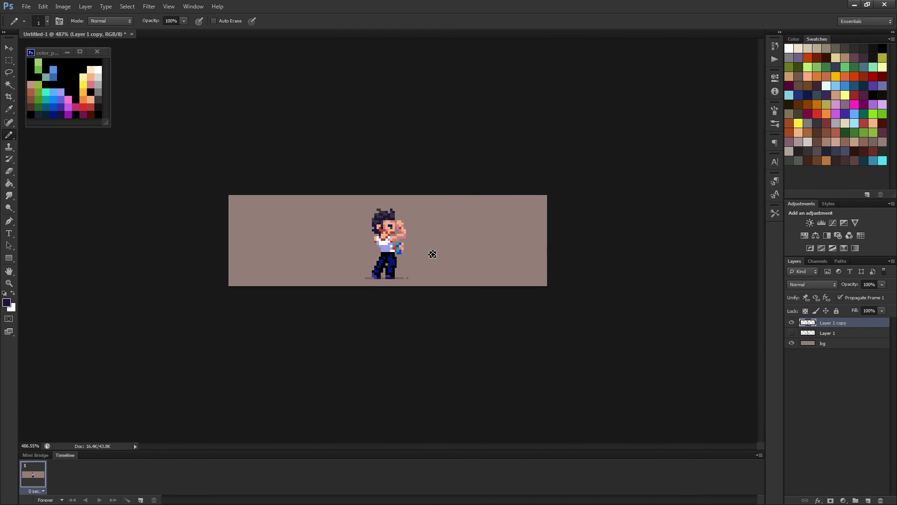
Paint a pale yellow highlight from the palette image on the cheek beside the eye, restoring the extra pixel with skin color.
{"action": "scroll", "coordinate": [433, 254], "scroll_direction": "up", "scroll_amount": 4}
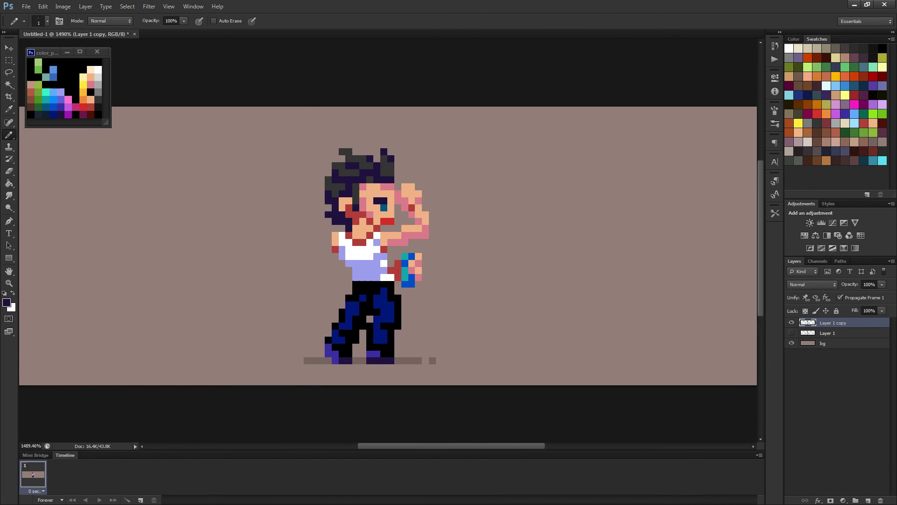
{"action": "left_click", "coordinate": [86, 75], "text": "alt"}
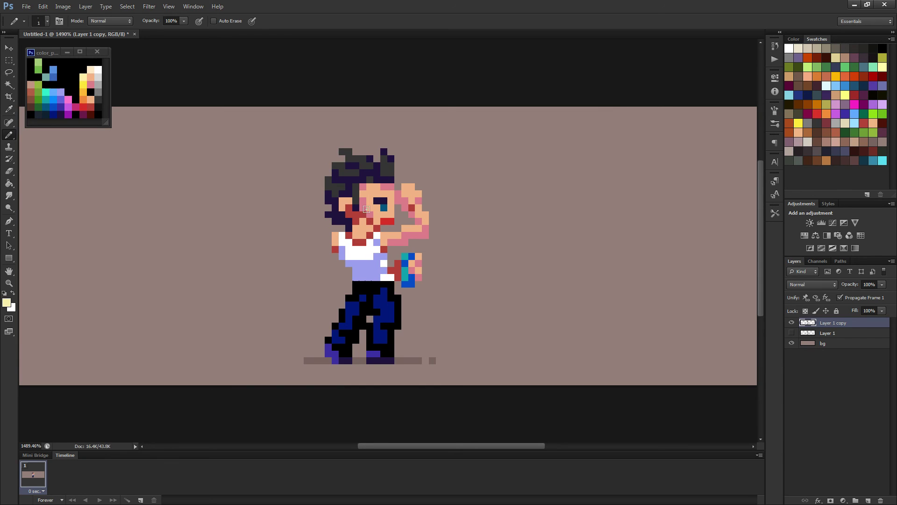
{"action": "left_click", "coordinate": [391, 207]}
{"action": "left_click", "coordinate": [391, 214]}
{"action": "left_click", "coordinate": [384, 215], "text": "alt"}
{"action": "left_click", "coordinate": [391, 207]}
{"action": "scroll", "coordinate": [465, 239], "scroll_direction": "down", "scroll_amount": 3}
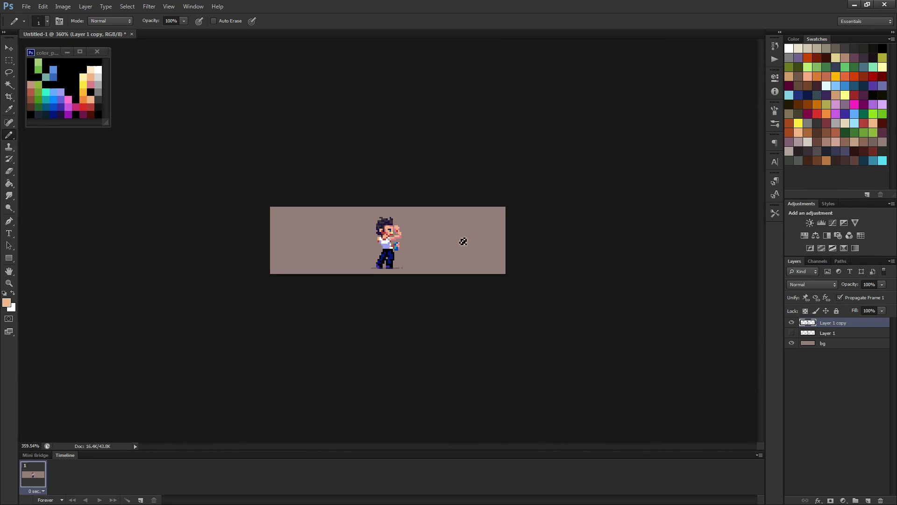
Move the pale yellow highlight from the cheek to the forehead and repaint the cheek pixel in skin orange.
{"action": "scroll", "coordinate": [388, 237], "scroll_direction": "up", "scroll_amount": 3}
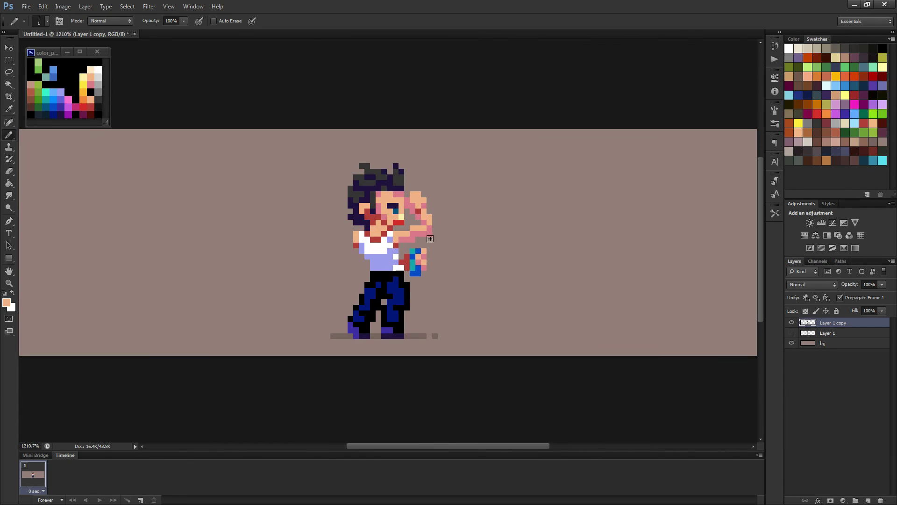
{"action": "left_click", "coordinate": [401, 216], "text": "alt"}
{"action": "left_click", "coordinate": [398, 214], "text": "alt"}
{"action": "scroll", "coordinate": [446, 226], "scroll_direction": "down", "scroll_amount": 2}
{"action": "scroll", "coordinate": [464, 242], "scroll_direction": "down", "scroll_amount": 2}
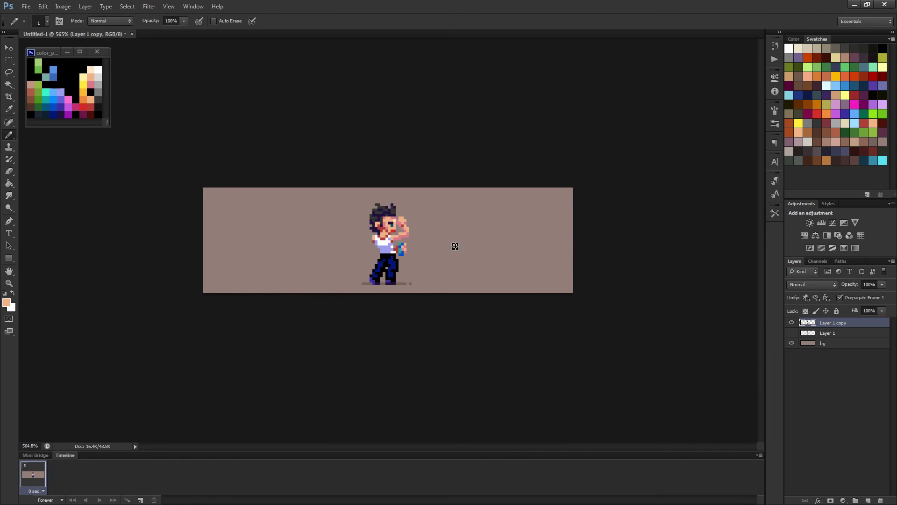
{"action": "scroll", "coordinate": [389, 239], "scroll_direction": "up", "scroll_amount": 4}
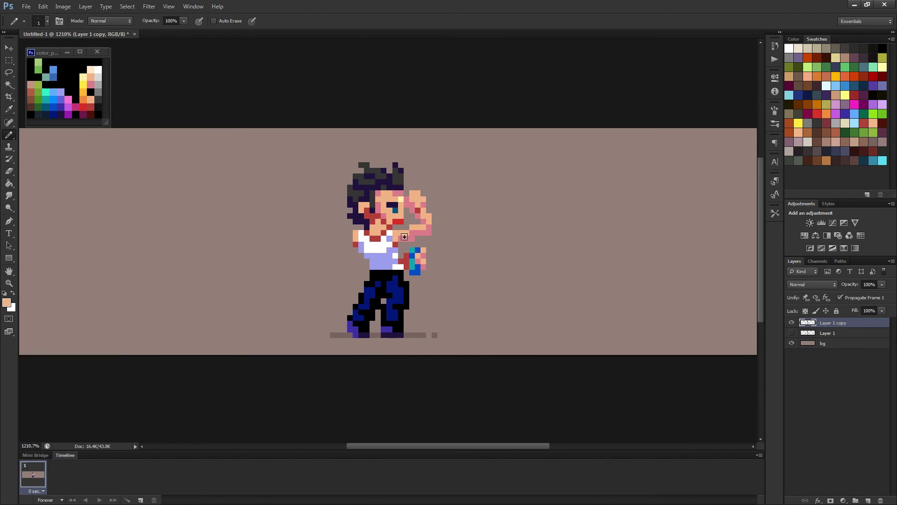
{"action": "scroll", "coordinate": [391, 201], "scroll_direction": "up", "scroll_amount": 1}
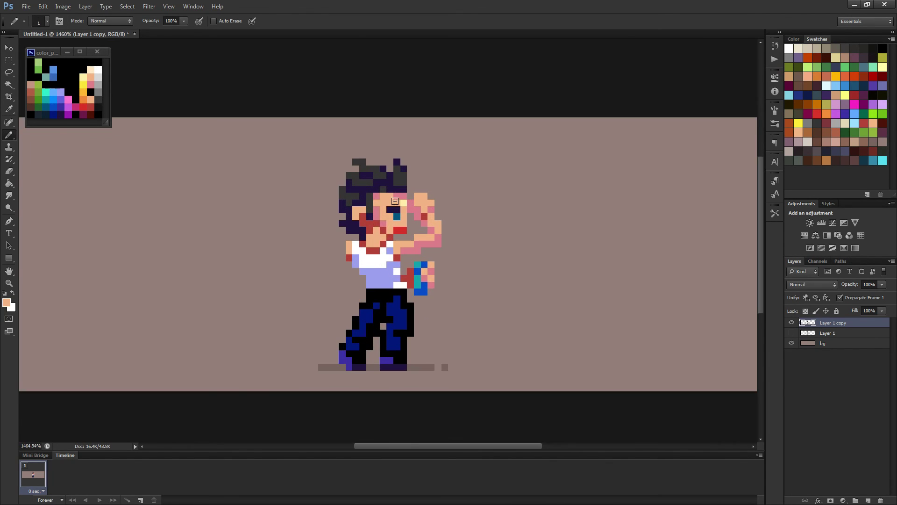
Try teal from the palette image for highlights on the back and top of the hair.
{"action": "left_click", "coordinate": [48, 97], "text": "alt"}
{"action": "left_click_drag", "start_coordinate": [358, 181], "coordinate": [365, 181]}
{"action": "scroll", "coordinate": [409, 188], "scroll_direction": "down", "scroll_amount": 6}
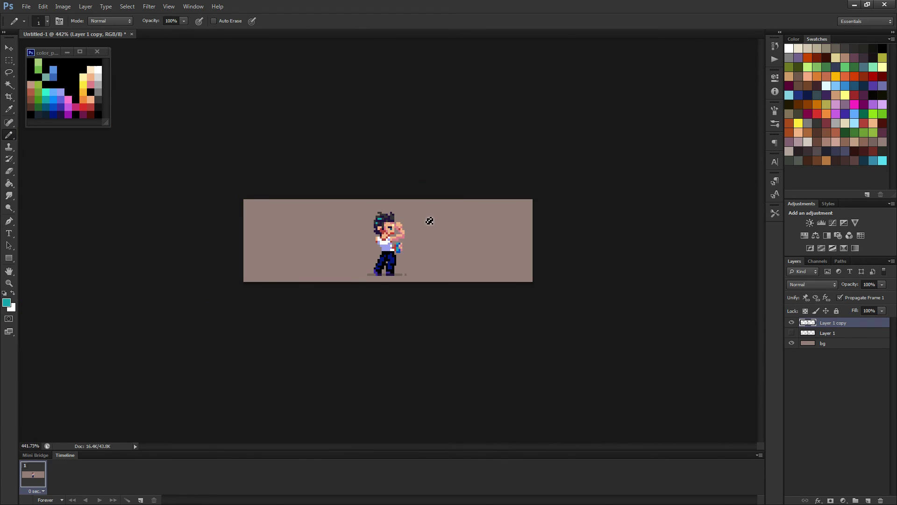
{"action": "scroll", "coordinate": [398, 225], "scroll_direction": "up", "scroll_amount": 5}
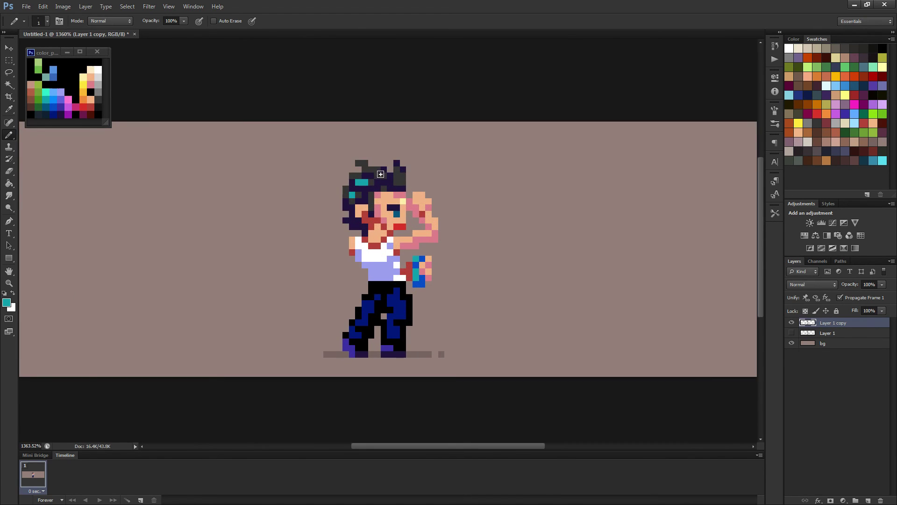
{"action": "left_click_drag", "start_coordinate": [378, 172], "coordinate": [372, 170]}
{"action": "scroll", "coordinate": [393, 198], "scroll_direction": "down", "scroll_amount": 4}
{"action": "scroll", "coordinate": [402, 221], "scroll_direction": "up", "scroll_amount": 2}
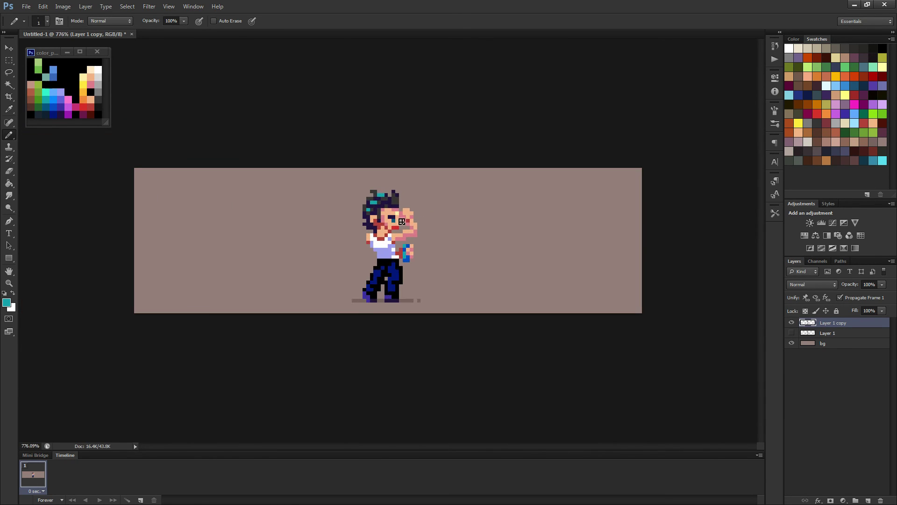
Recolor the hair highlights with dark teal-blue from the palette image and add another near the front of the hair.
{"action": "scroll", "coordinate": [402, 221], "scroll_direction": "up", "scroll_amount": 2}
{"action": "left_click", "coordinate": [52, 102], "text": "alt"}
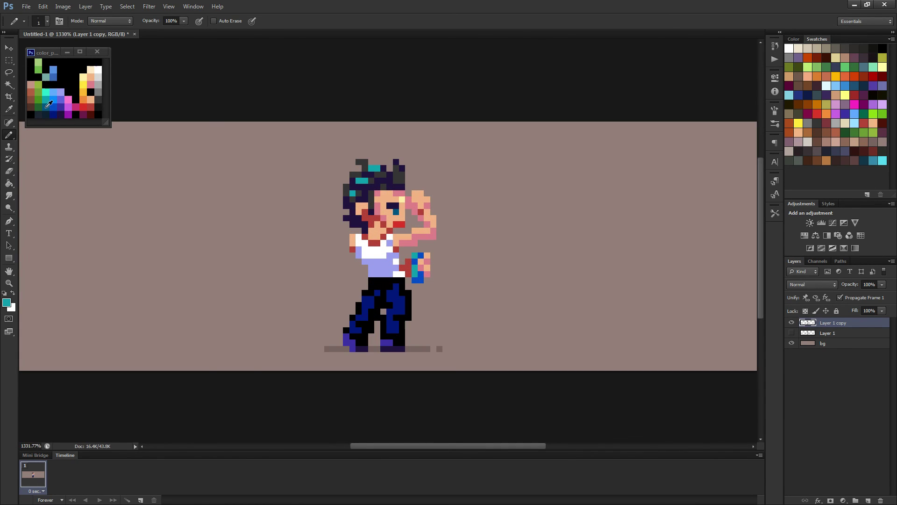
{"action": "left_click_drag", "start_coordinate": [366, 181], "coordinate": [359, 181]}
{"action": "left_click", "coordinate": [352, 193]}
{"action": "left_click", "coordinate": [375, 168]}
{"action": "scroll", "coordinate": [373, 187], "scroll_direction": "down", "scroll_amount": 3}
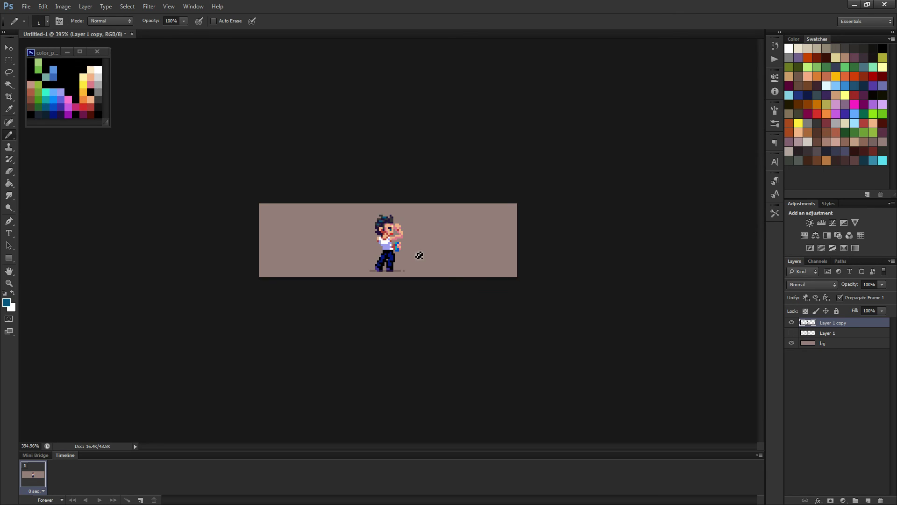
{"action": "scroll", "coordinate": [416, 252], "scroll_direction": "up", "scroll_amount": 5}
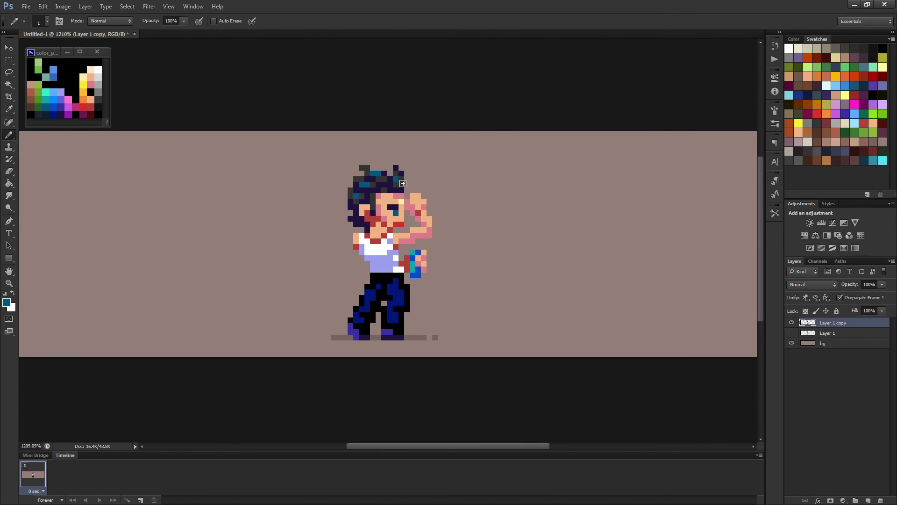
{"action": "scroll", "coordinate": [404, 185], "scroll_direction": "down", "scroll_amount": 1}
{"action": "scroll", "coordinate": [410, 191], "scroll_direction": "down", "scroll_amount": 3}
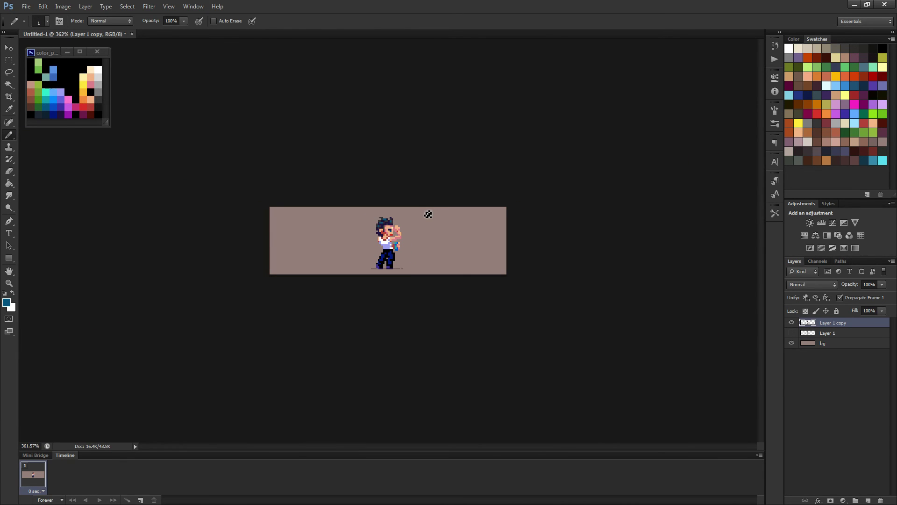
Paint a dark teal-blue highlight across the lower part of the front trouser leg.
{"action": "scroll", "coordinate": [420, 248], "scroll_direction": "up", "scroll_amount": 5}
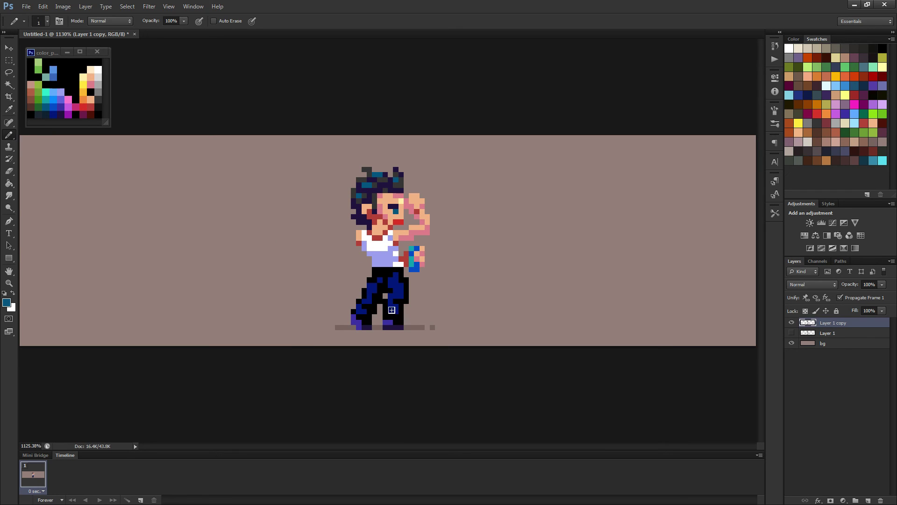
{"action": "left_click_drag", "start_coordinate": [390, 306], "coordinate": [396, 306]}
{"action": "scroll", "coordinate": [408, 299], "scroll_direction": "down", "scroll_amount": 2}
{"action": "scroll", "coordinate": [425, 294], "scroll_direction": "down", "scroll_amount": 3}
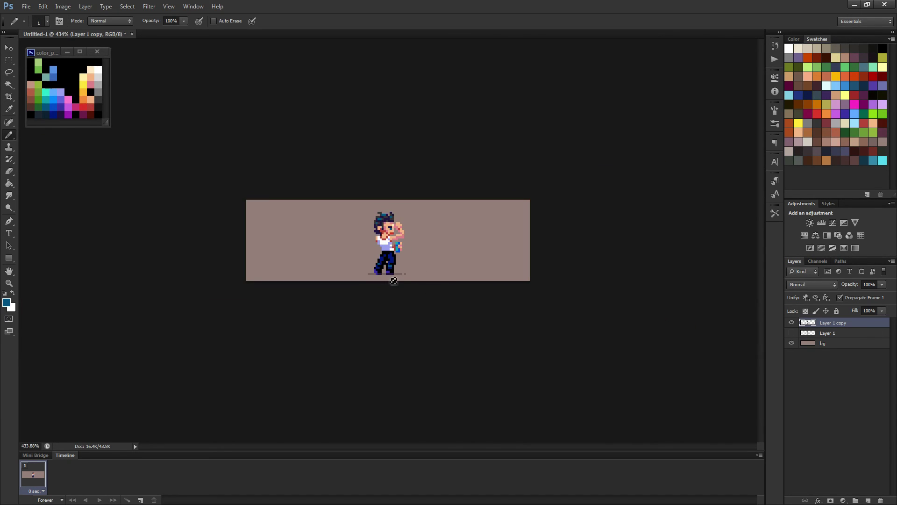
{"action": "scroll", "coordinate": [384, 273], "scroll_direction": "up", "scroll_amount": 3}
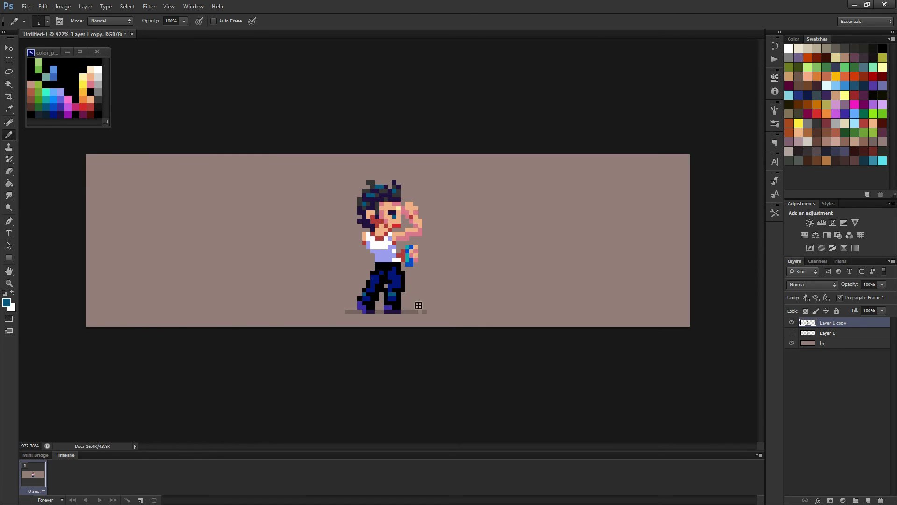
{"action": "scroll", "coordinate": [429, 294], "scroll_direction": "down", "scroll_amount": 1}
{"action": "scroll", "coordinate": [431, 293], "scroll_direction": "down", "scroll_amount": 1}
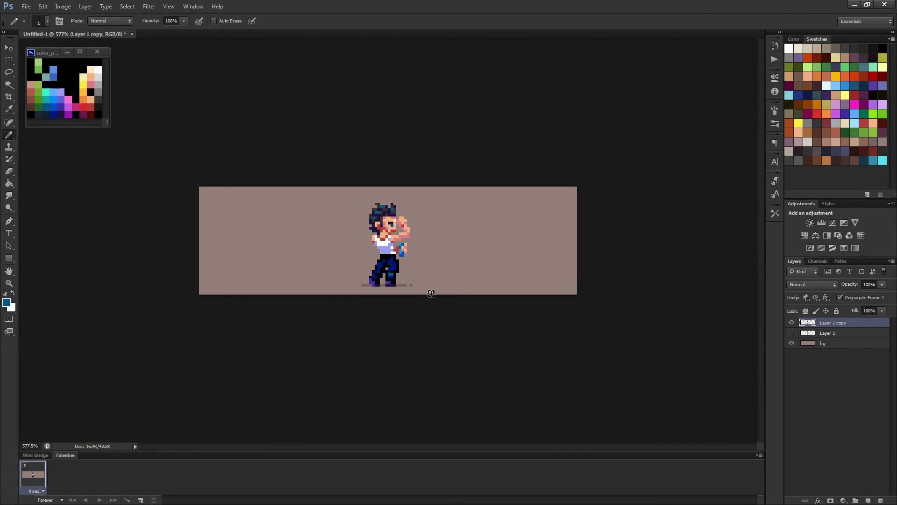
{"action": "scroll", "coordinate": [431, 293], "scroll_direction": "down", "scroll_amount": 1}
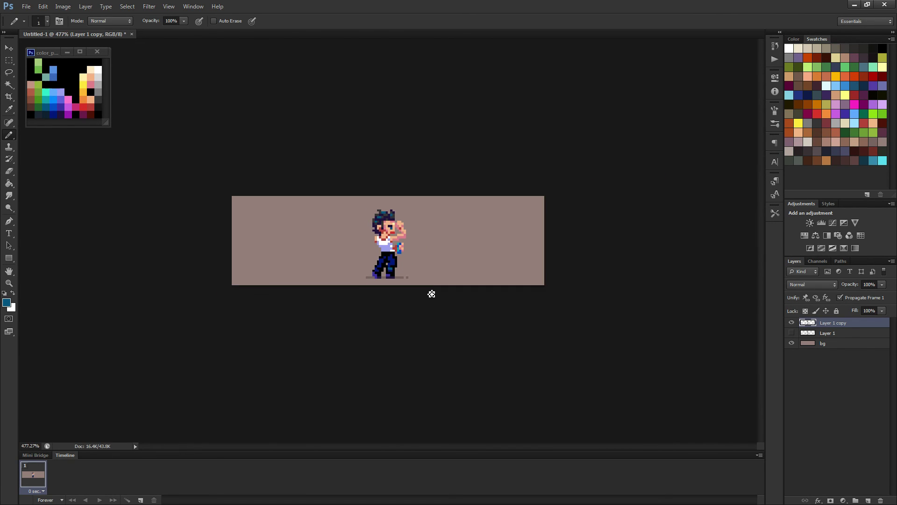
Reduce the front trouser leg's teal-blue highlight to a single pixel using the trousers' navy blue.
{"action": "scroll", "coordinate": [431, 294], "scroll_direction": "up", "scroll_amount": 5}
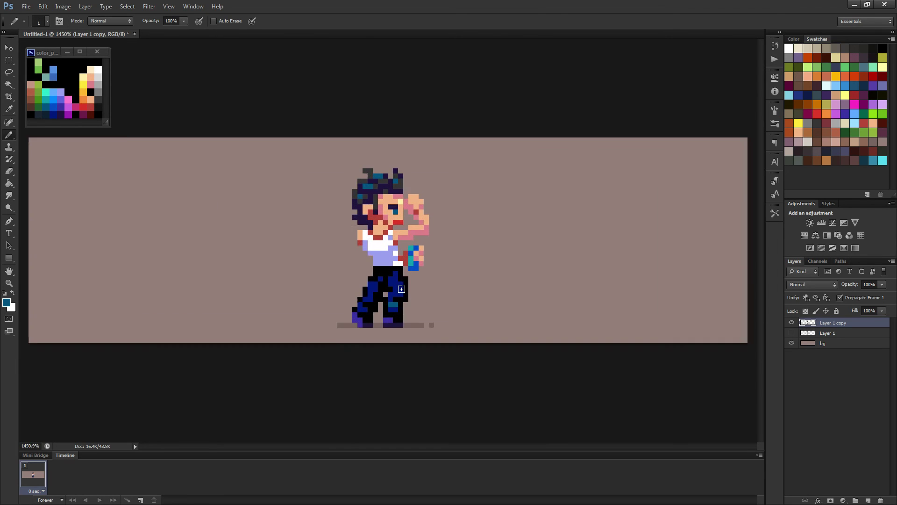
{"action": "left_click", "coordinate": [394, 312], "text": "alt"}
{"action": "scroll", "coordinate": [442, 313], "scroll_direction": "down", "scroll_amount": 4}
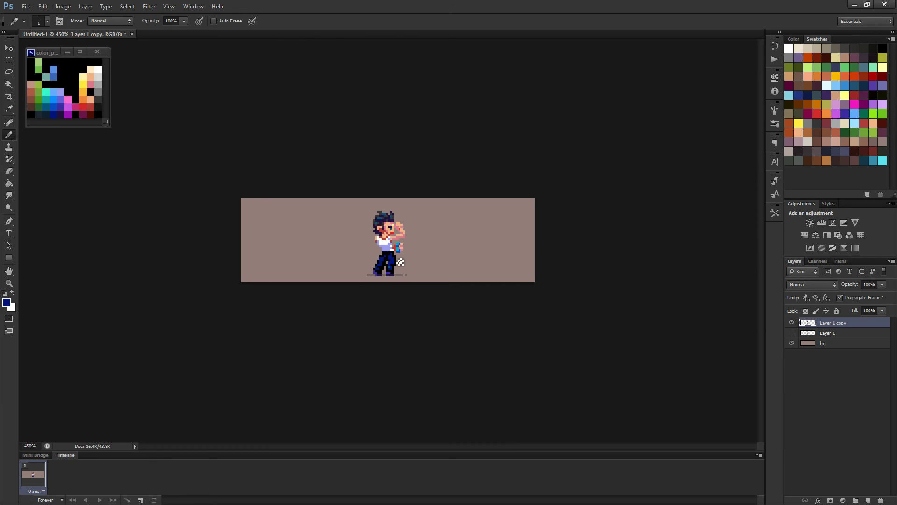
Shade the upper pixel of the back shoulder with pink sampled from the face.
{"action": "scroll", "coordinate": [399, 261], "scroll_direction": "up", "scroll_amount": 5}
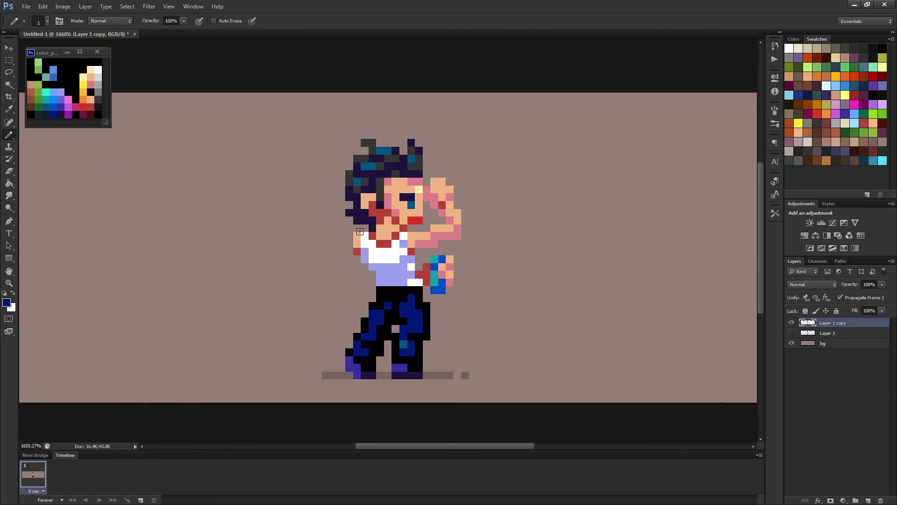
{"action": "left_click", "coordinate": [396, 213], "text": "alt"}
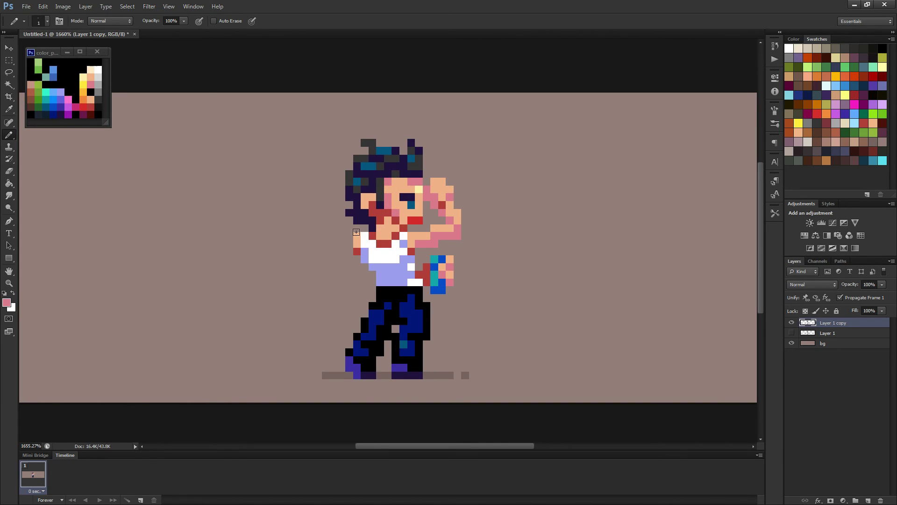
{"action": "scroll", "coordinate": [417, 252], "scroll_direction": "down", "scroll_amount": 3}
{"action": "scroll", "coordinate": [417, 253], "scroll_direction": "down", "scroll_amount": 2}
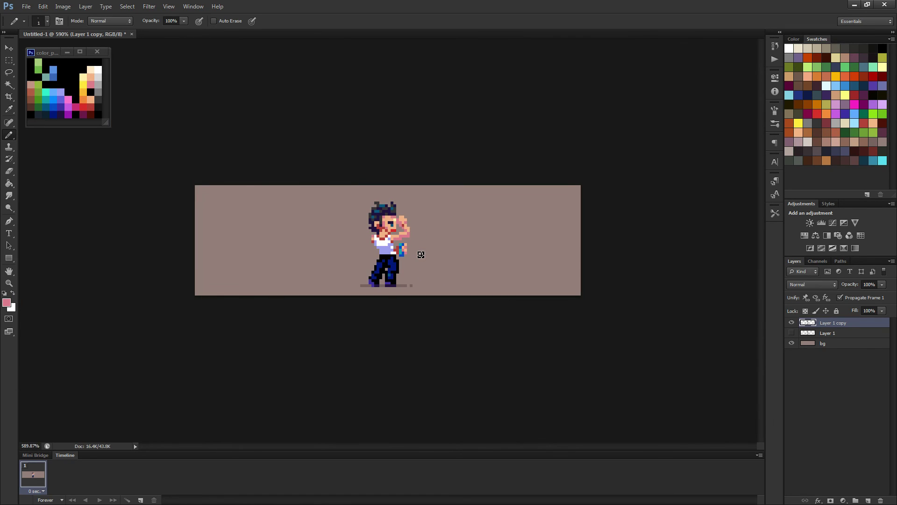